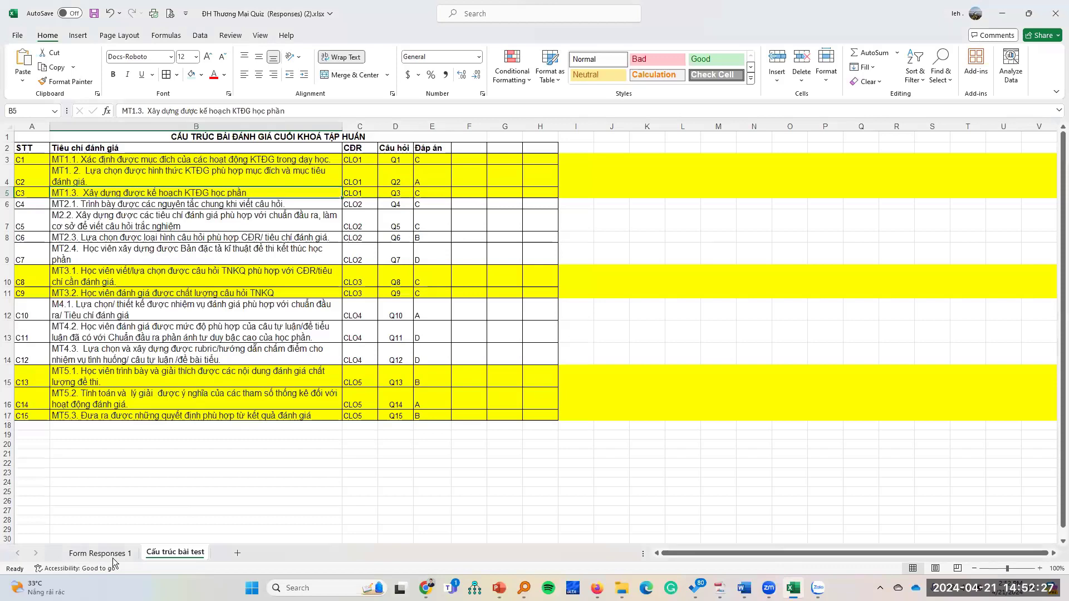
- On the Form Responses 1 sheet, hide column C containing the respondents' full names
click(114, 554)
scroll(496, 337, up, 4)
scroll(496, 337, up, 20)
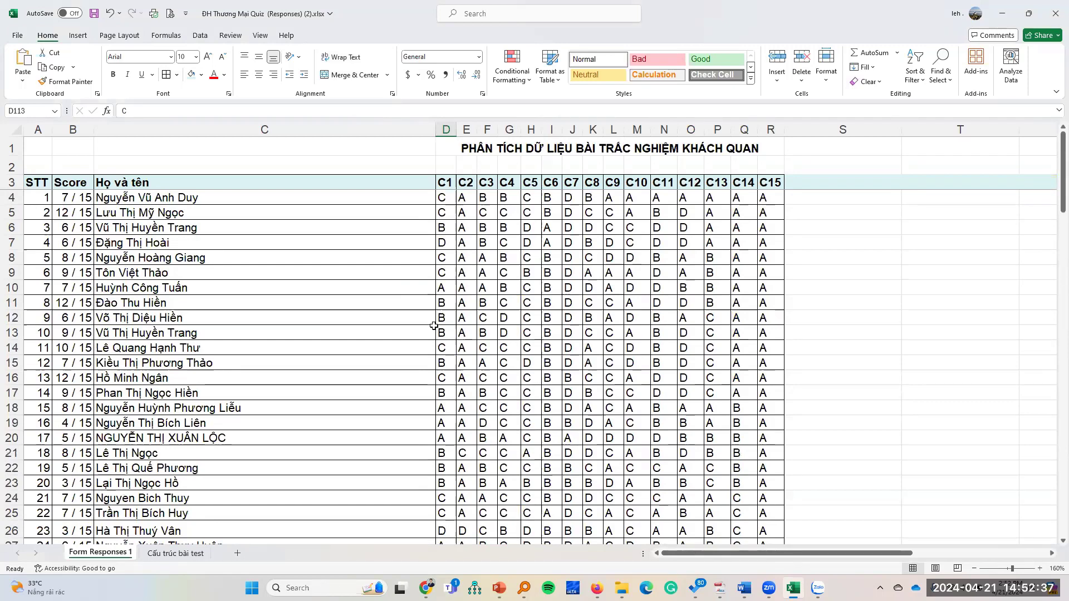
click(307, 126)
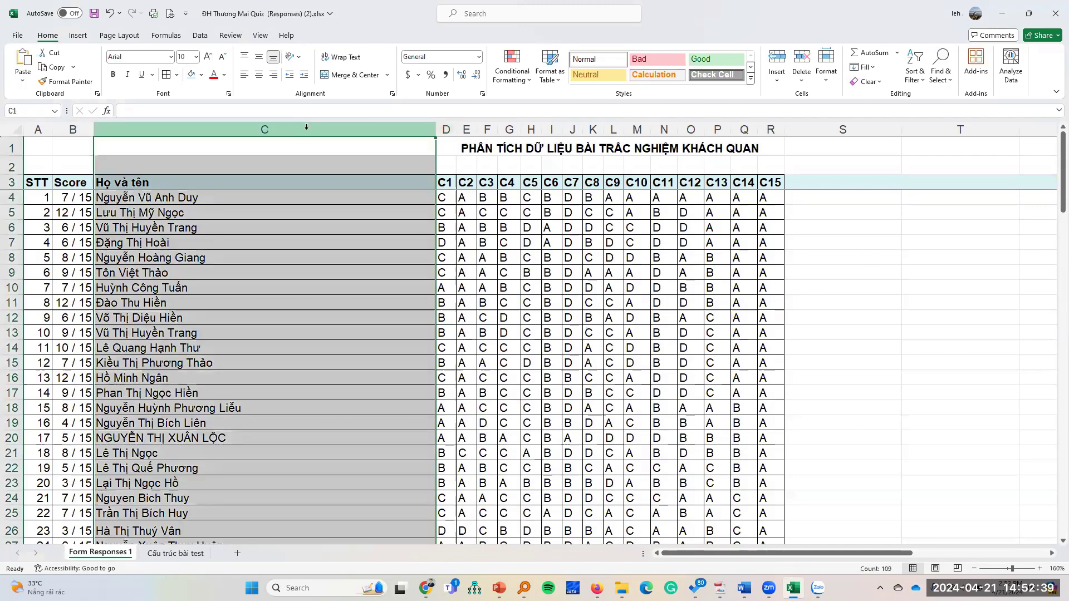
right_click(306, 127)
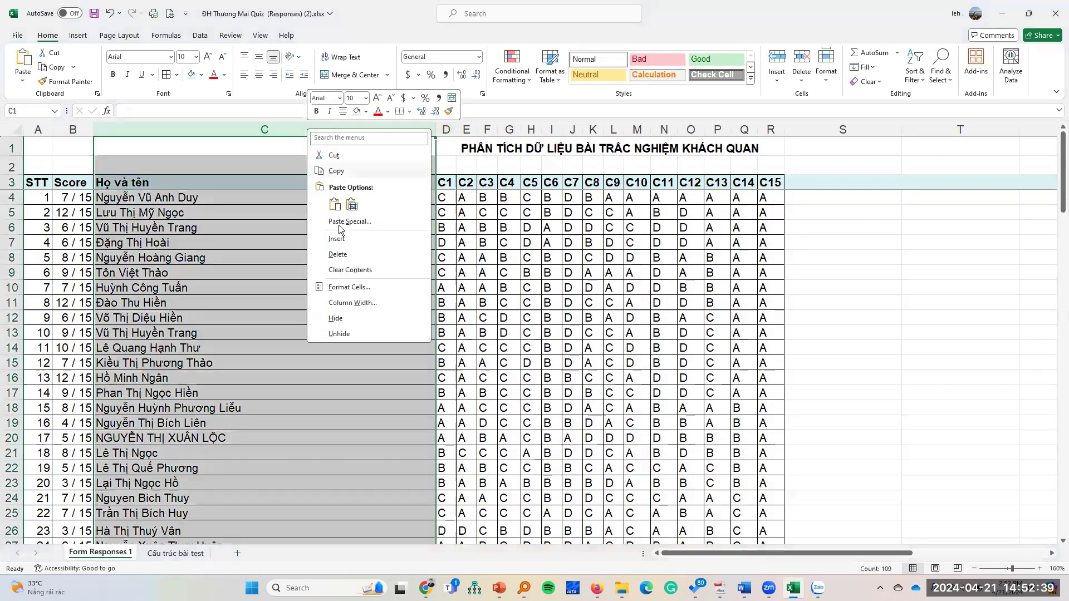
click(360, 319)
click(301, 289)
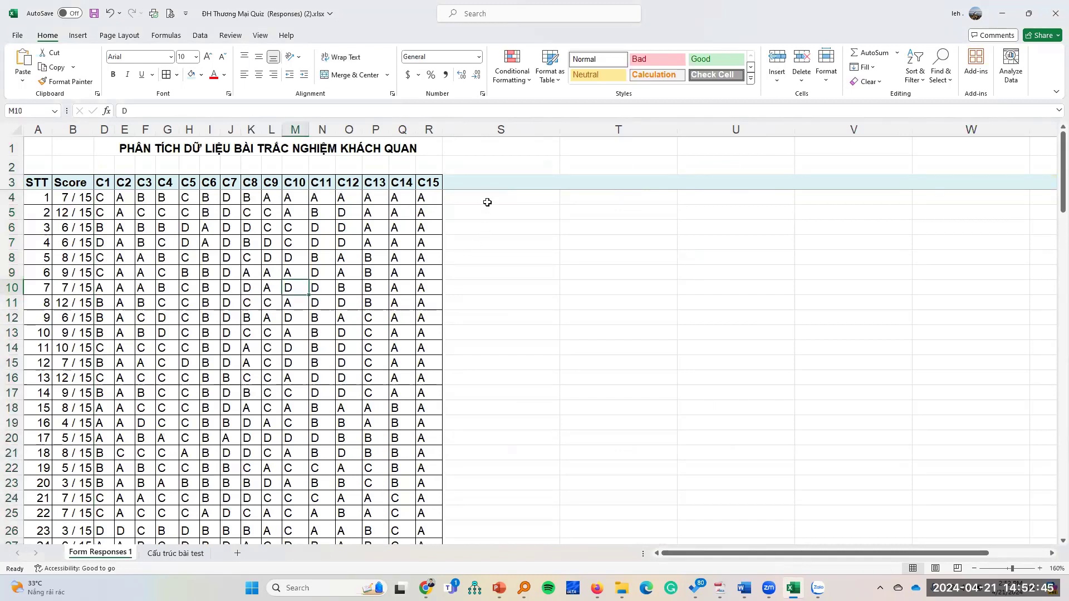
- Enter the header D1 in cell S3 and fit column S to its contents
click(504, 128)
drag(834, 127, 983, 125)
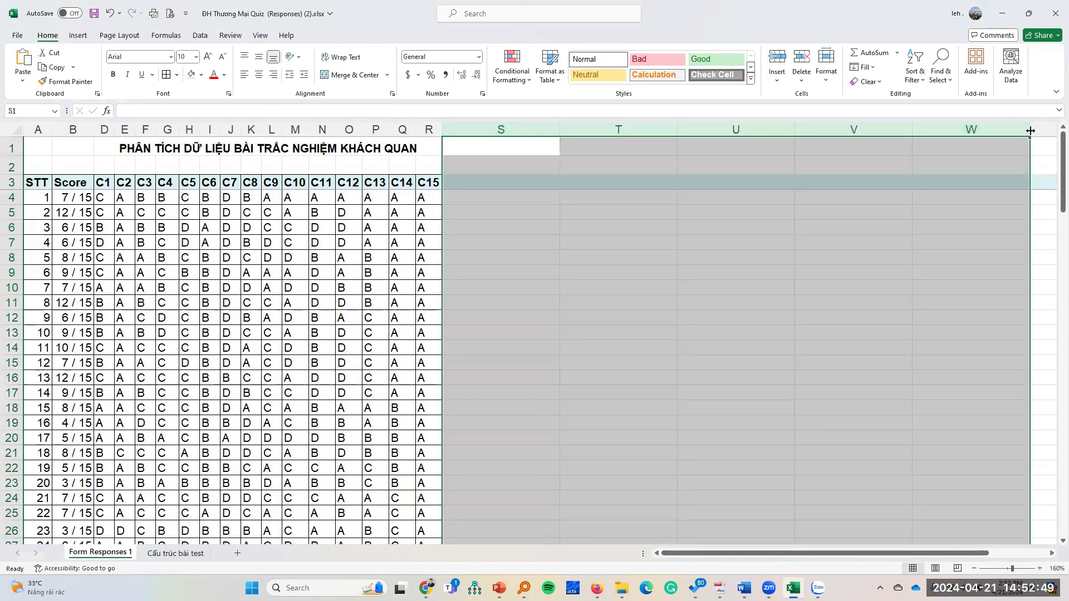
click(824, 222)
click(515, 183)
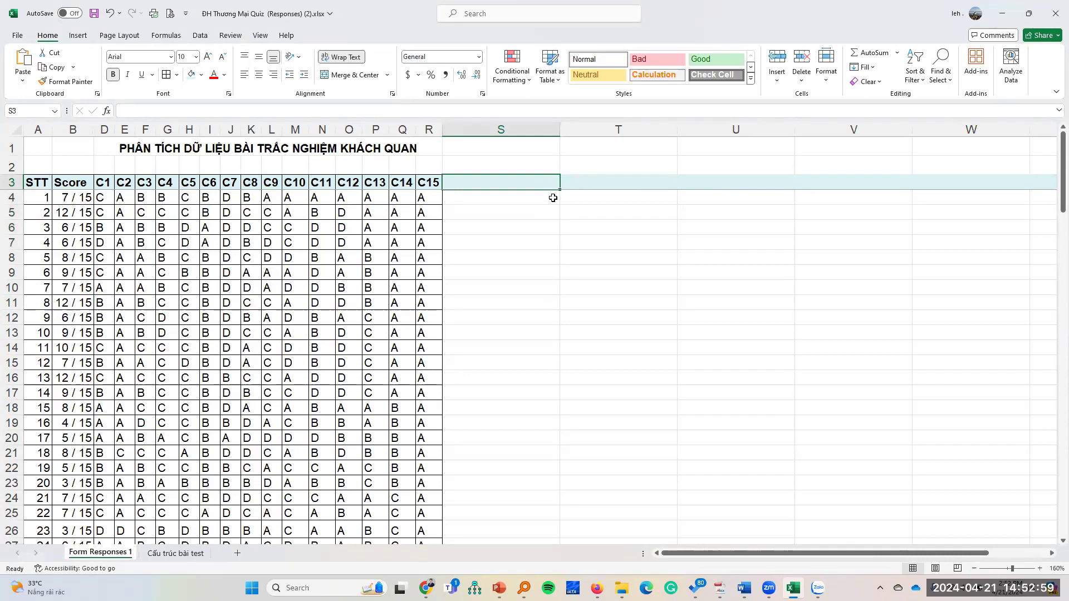
text(D1)
key(Return)
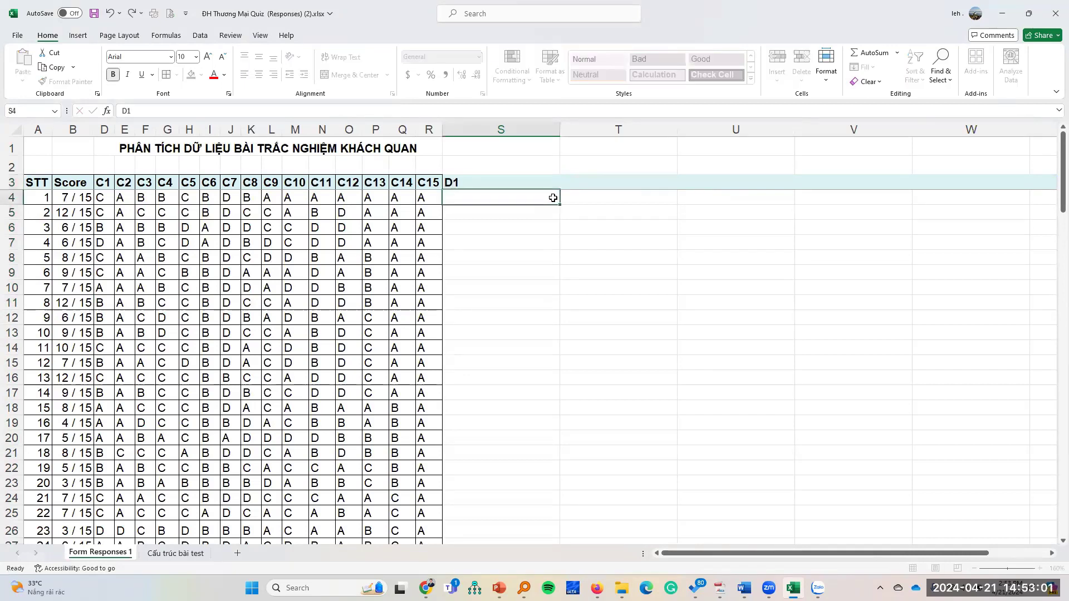
click(550, 184)
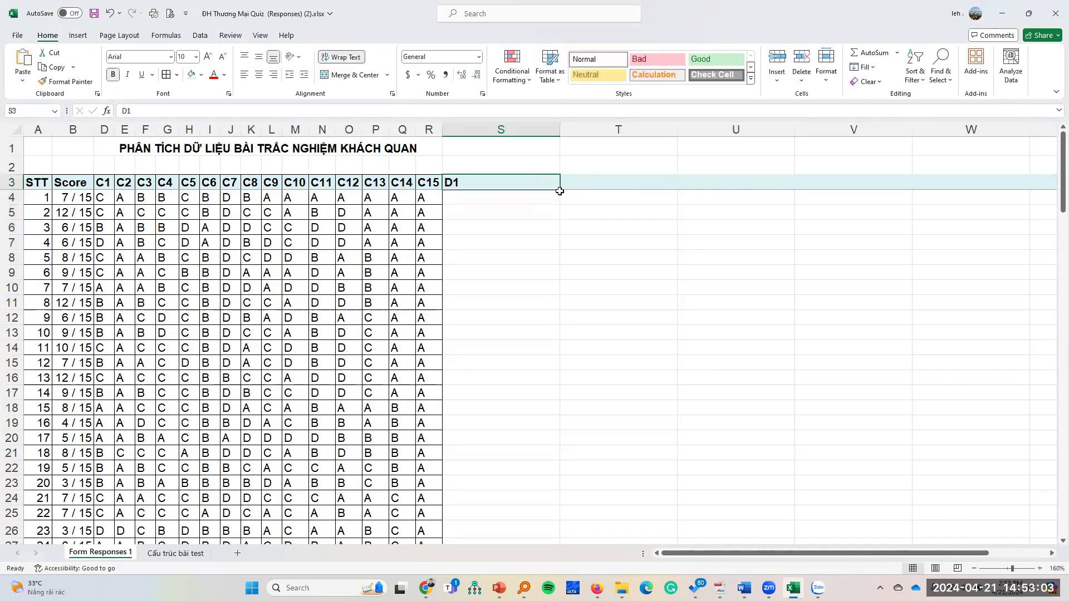
double_click(560, 129)
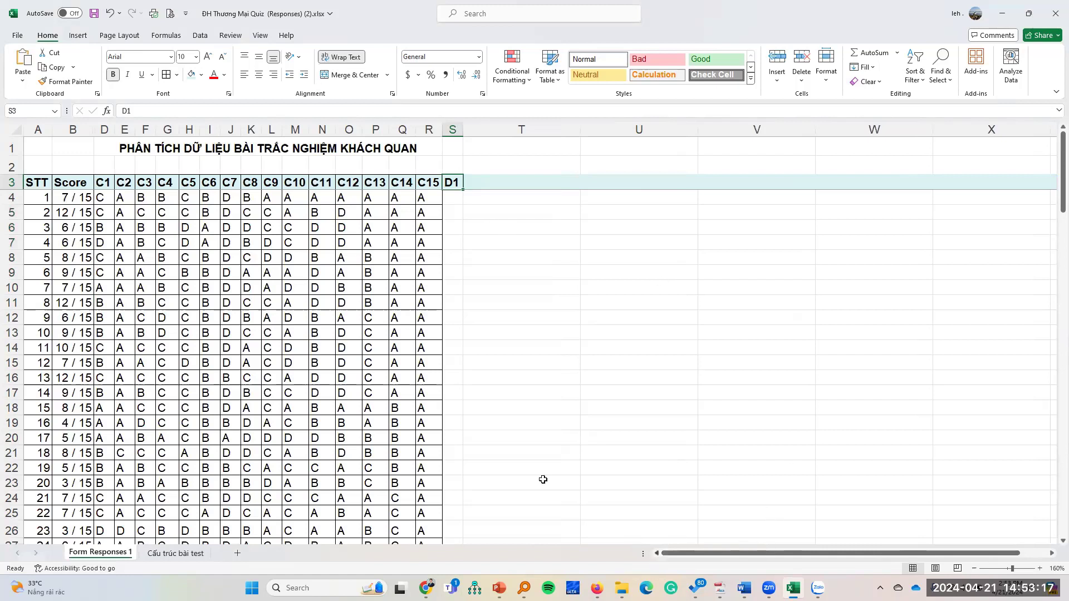
- Compare the first respondent's C1 answer in cell D4 with the answer key in cell D113
key(super)
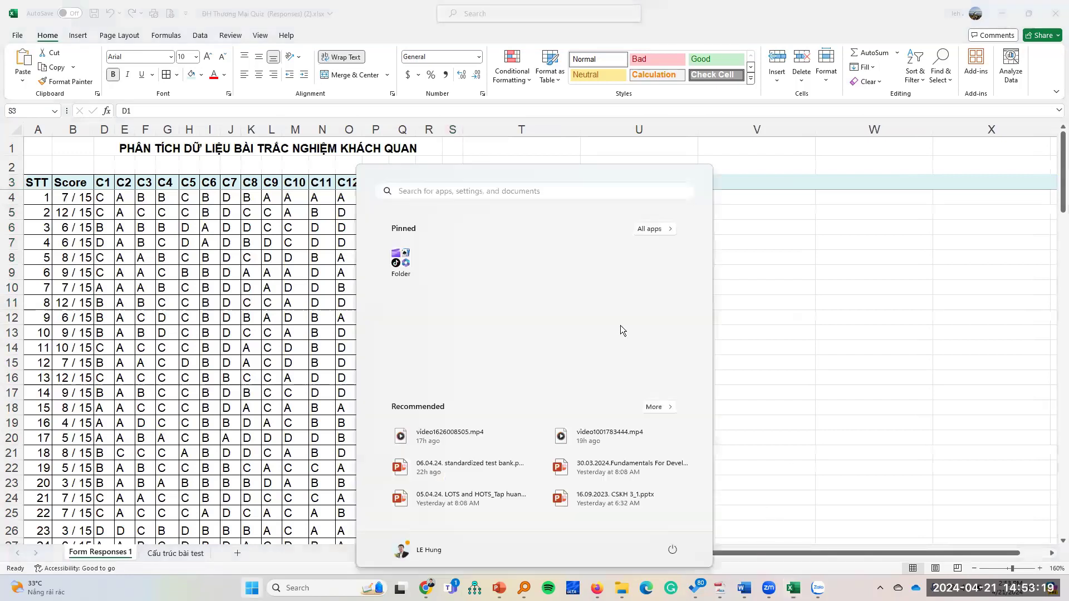
key(super)
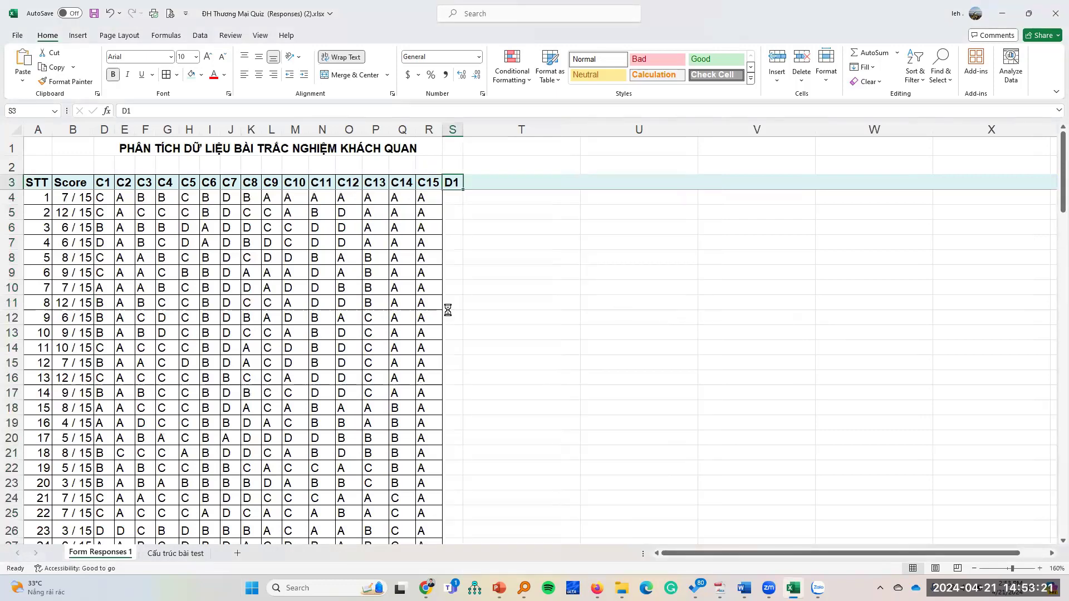
scroll(447, 310, up, 1)
scroll(447, 309, up, 1)
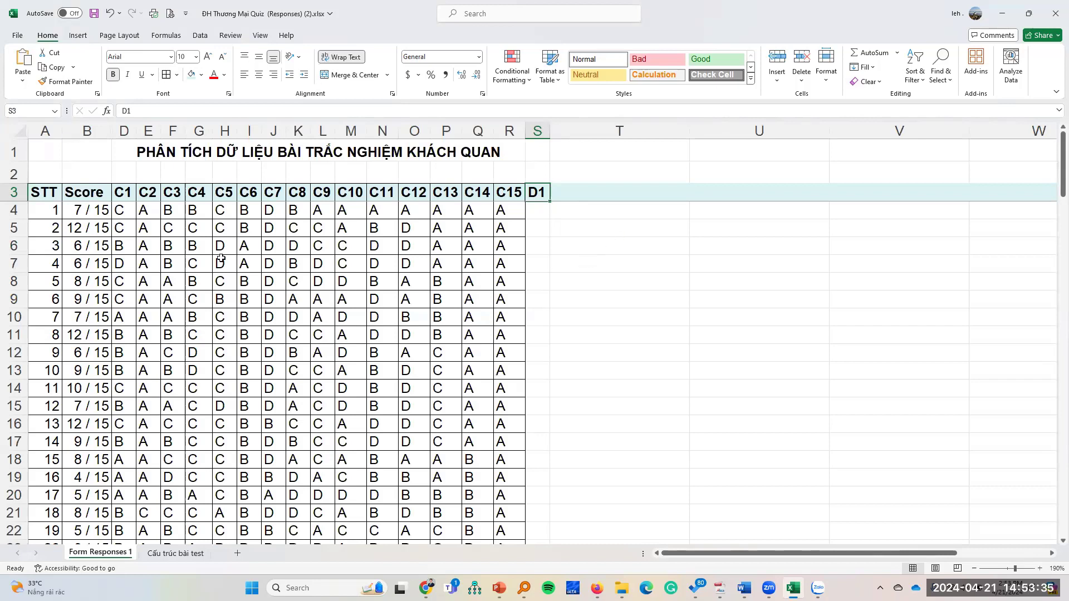
click(120, 210)
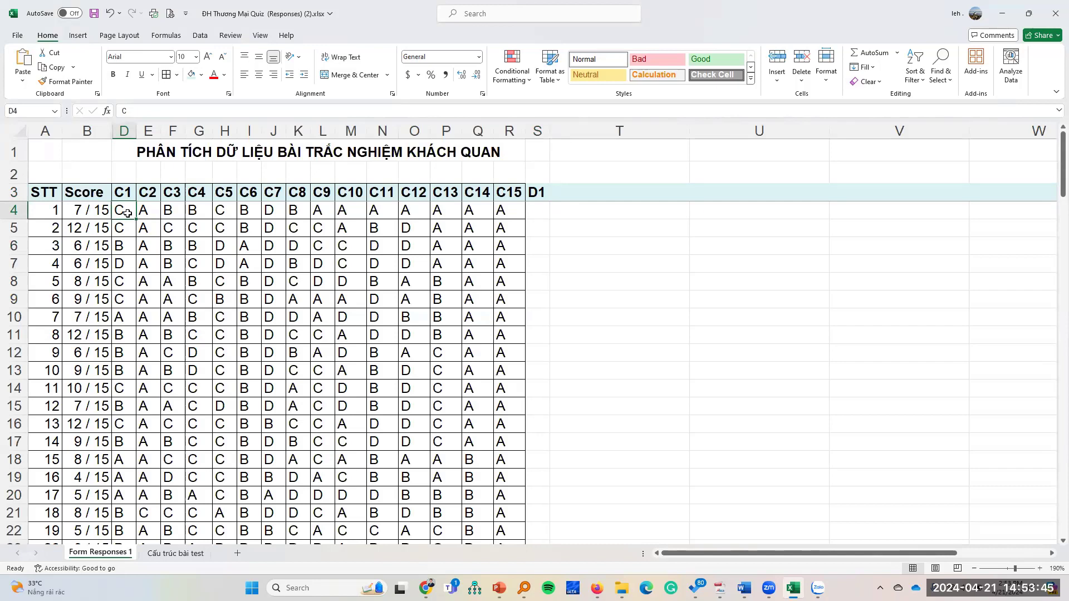
scroll(128, 213, down, 20)
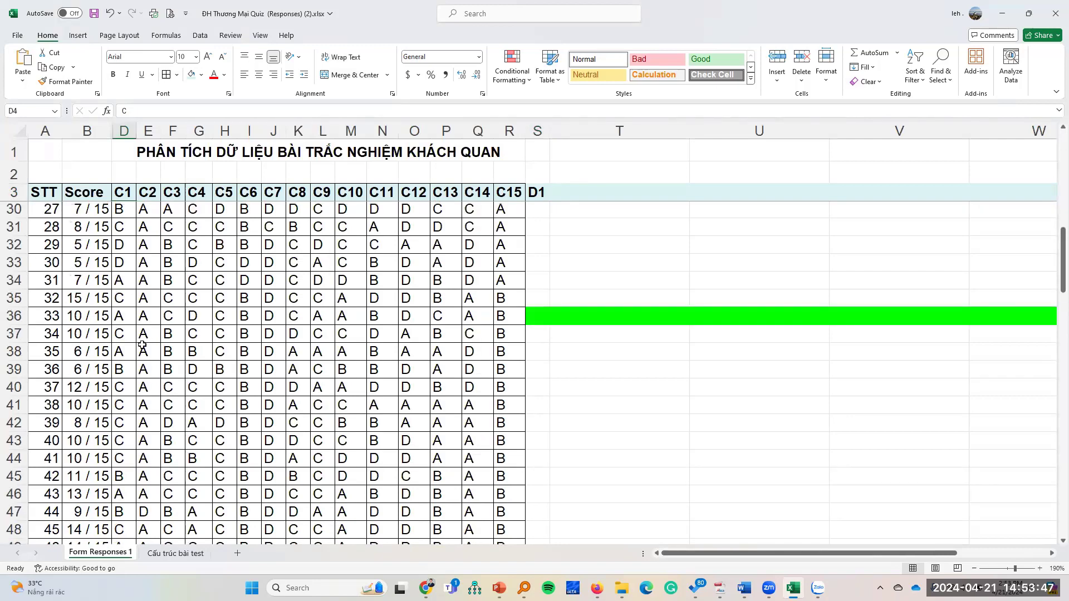
scroll(146, 415, down, 11)
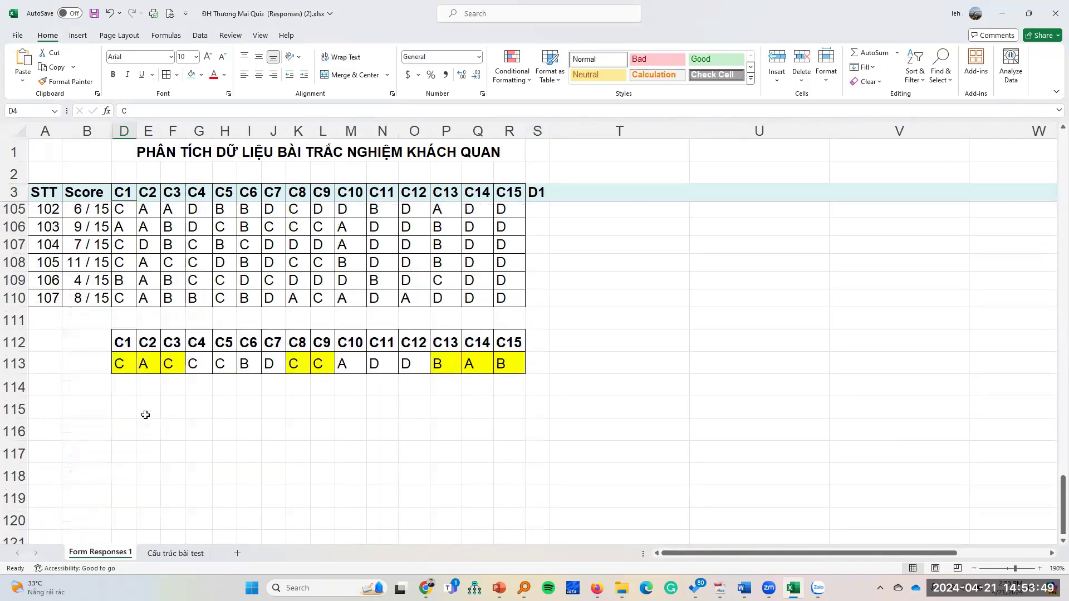
scroll(146, 415, up, 2)
scroll(143, 482, down, 1)
click(123, 435)
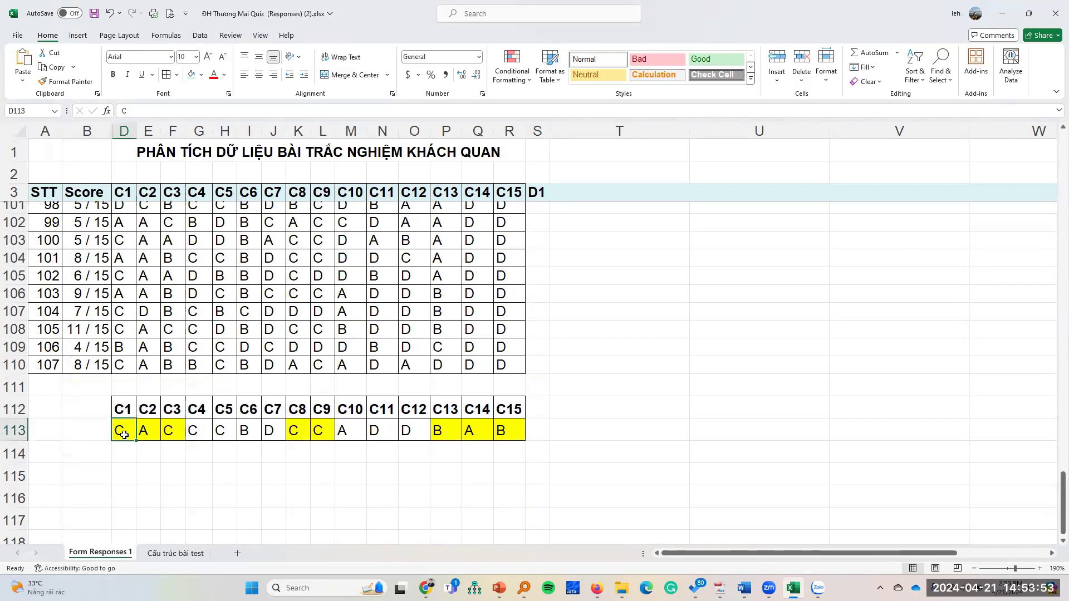
- In cell S4, write the formula =IF(d4=d113,1,0) to score the first respondent's C1 answer against the key
scroll(858, 304, up, 20)
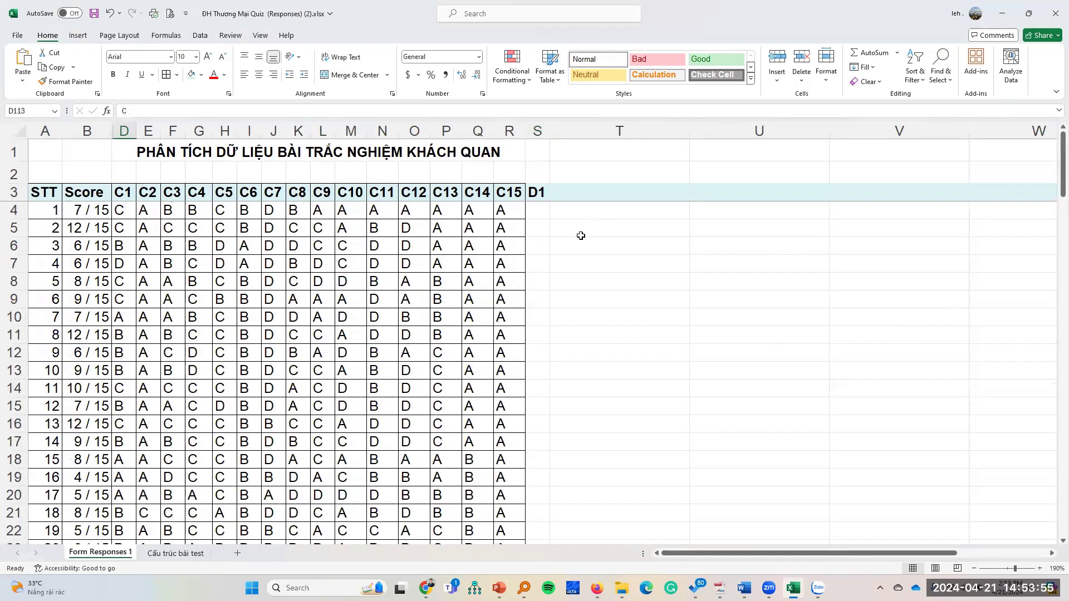
scroll(545, 223, up, 2)
click(626, 230)
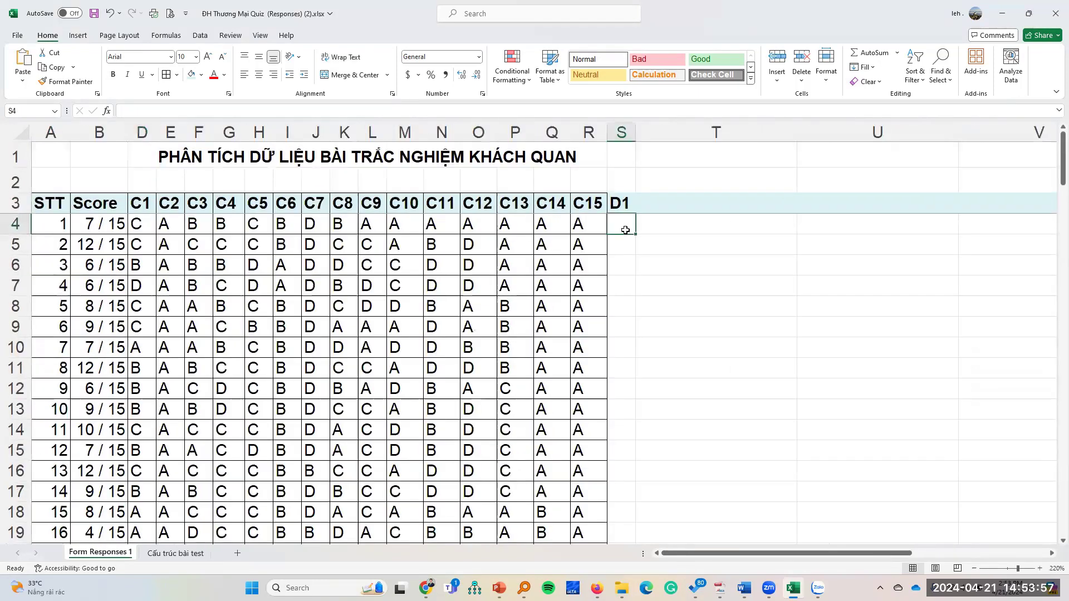
text(=)
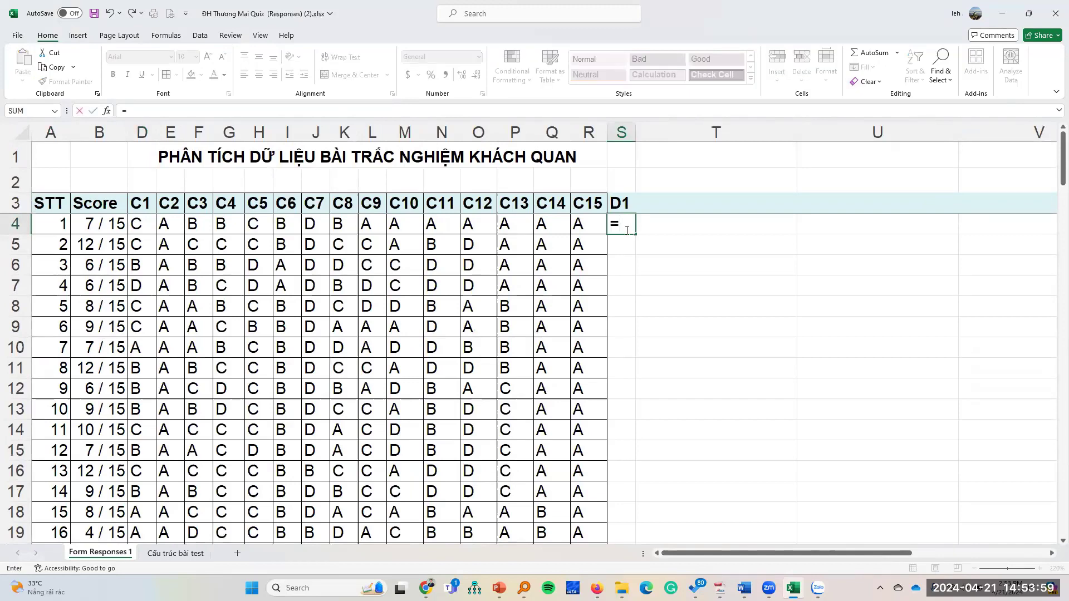
text(if)
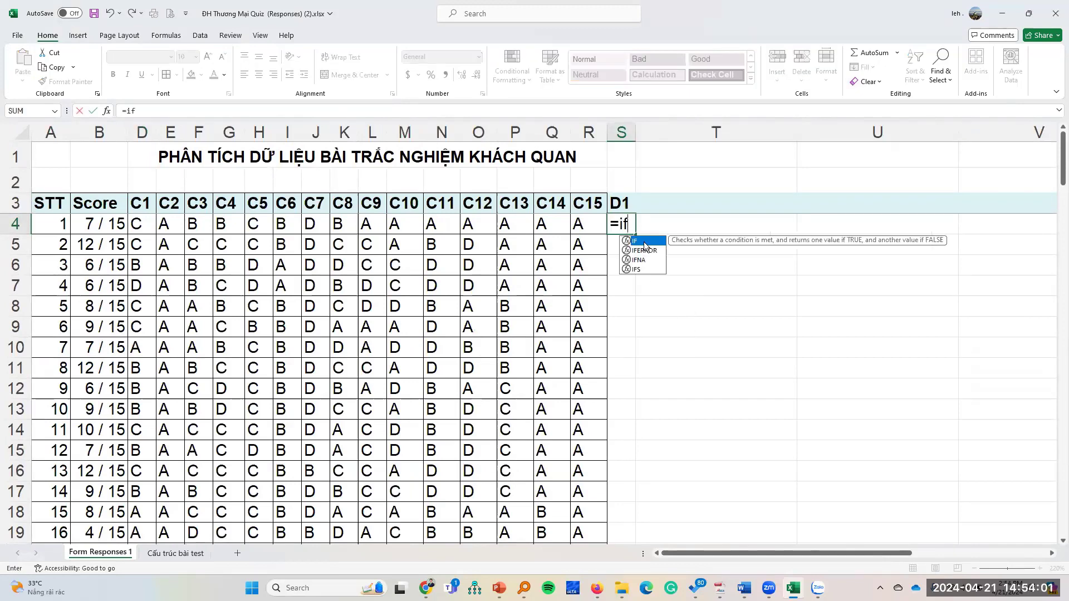
double_click(645, 242)
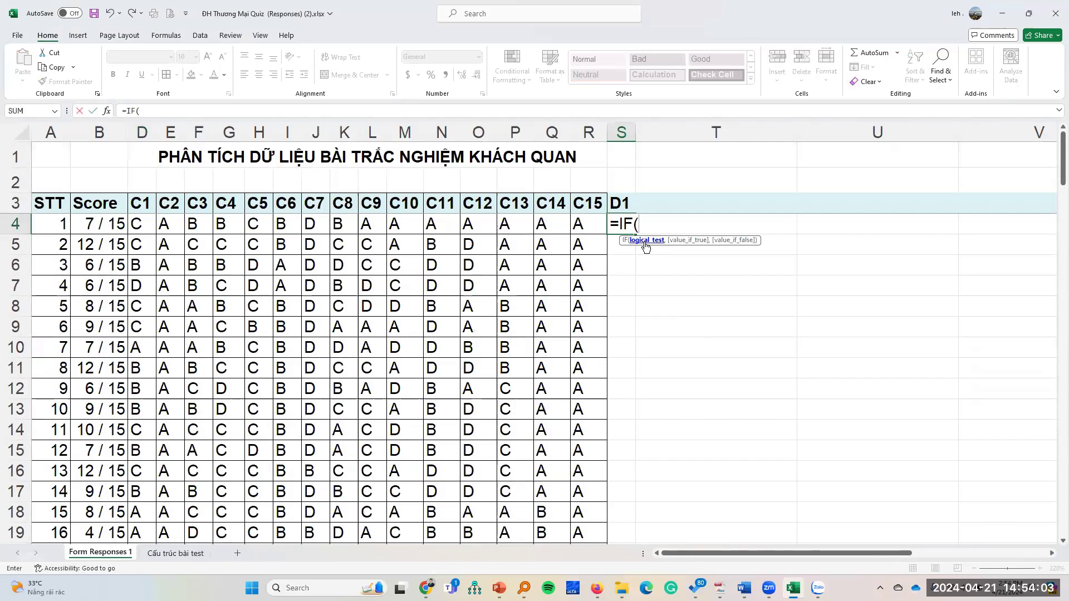
text(d4=d1)
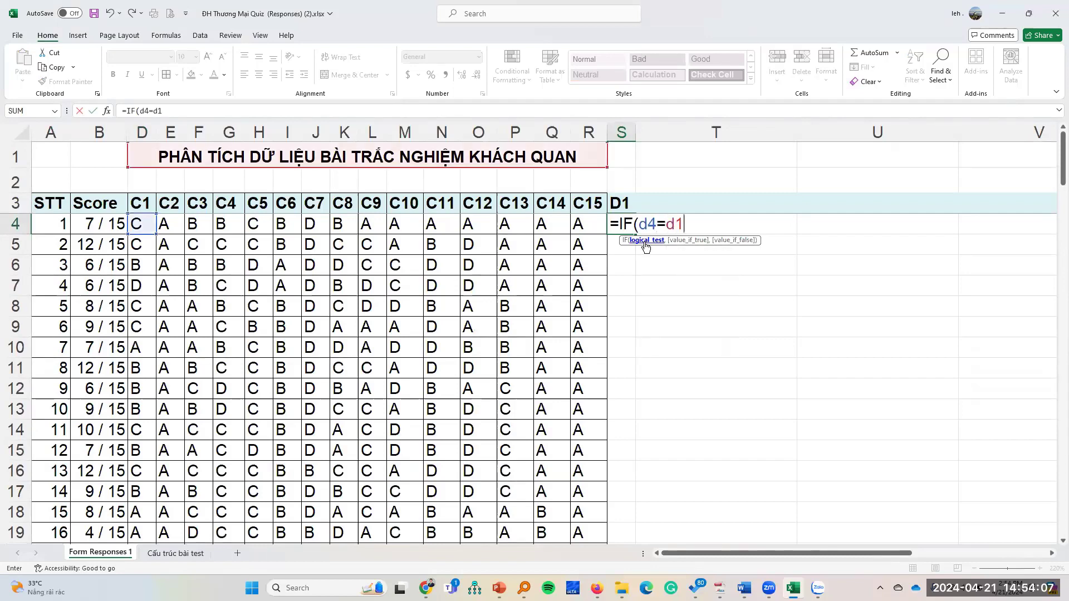
text(13)
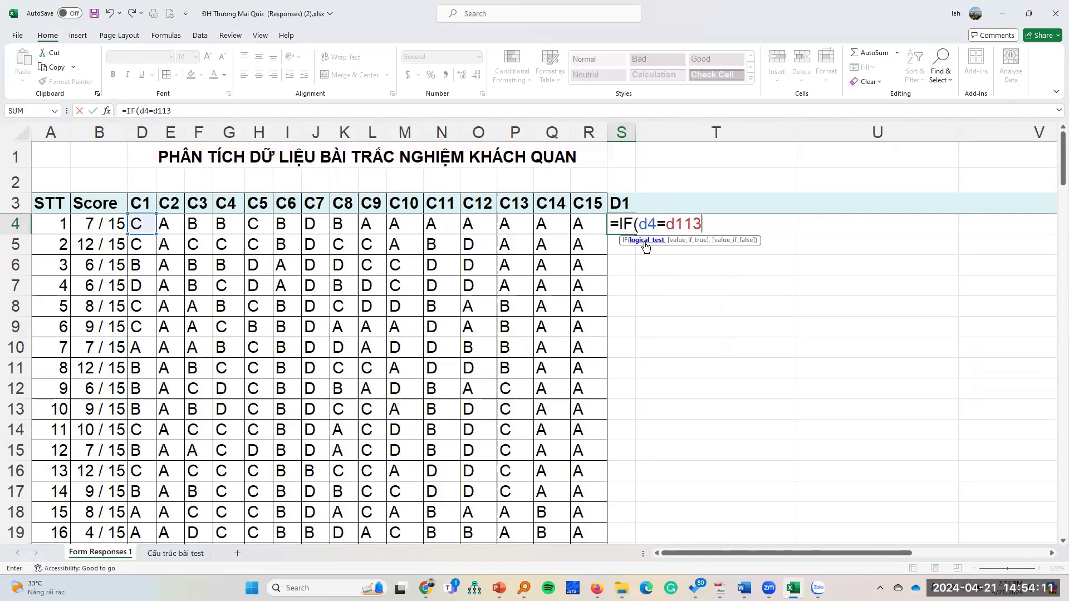
text(,1)
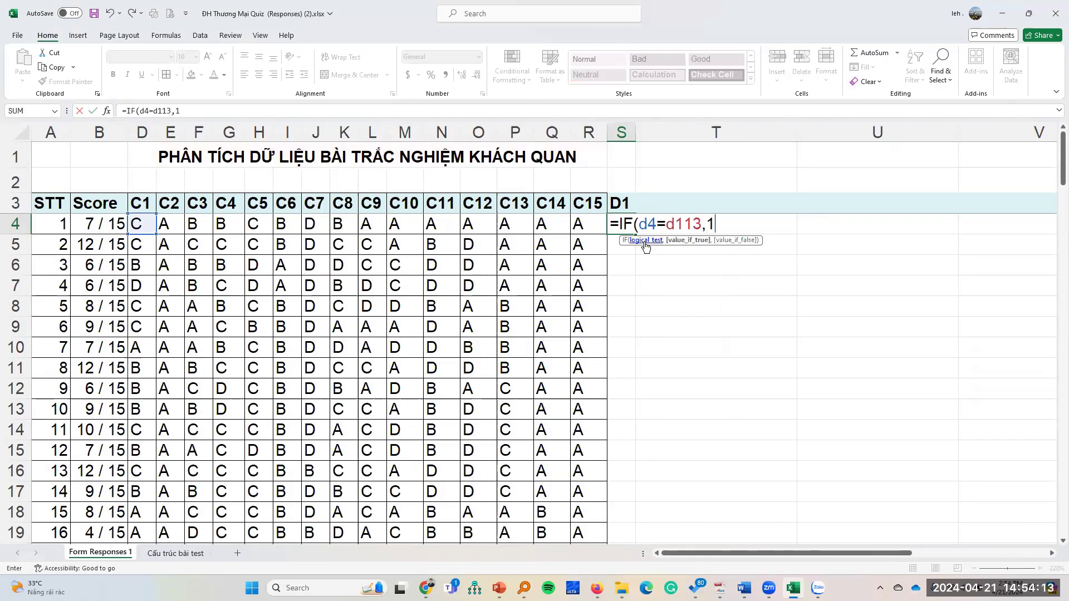
text(,0))
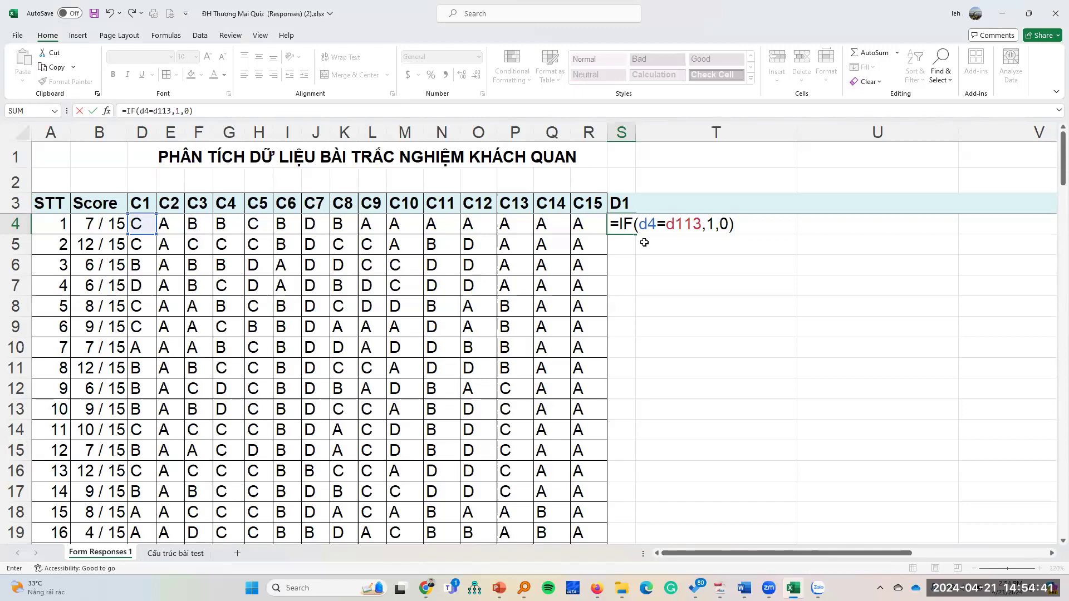
- Lock the answer key's row in the S4 formula by changing the reference to d$113, and commit the formula
click(675, 229)
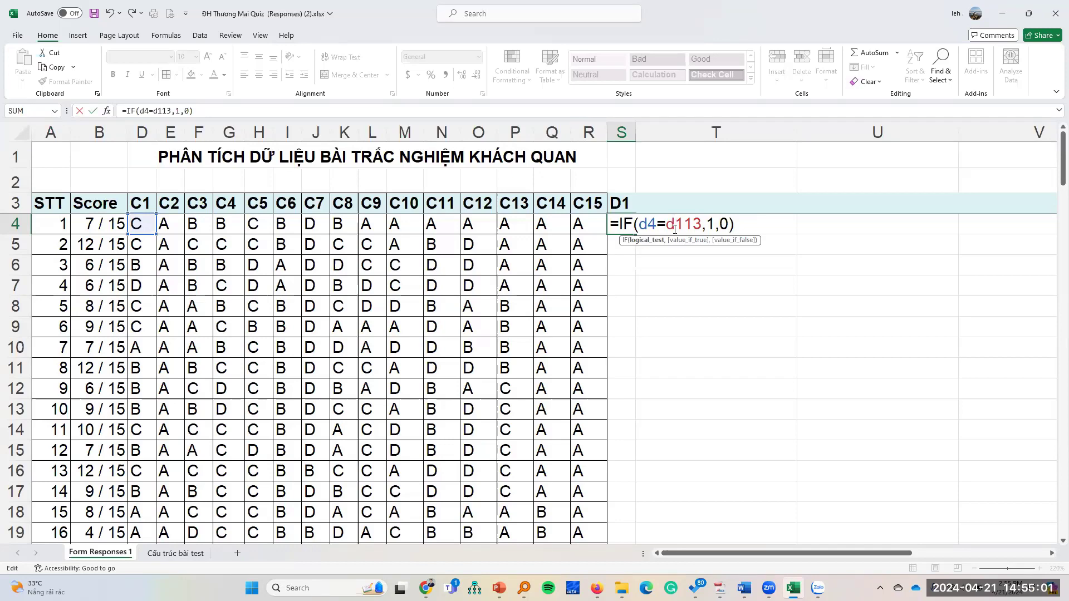
text($)
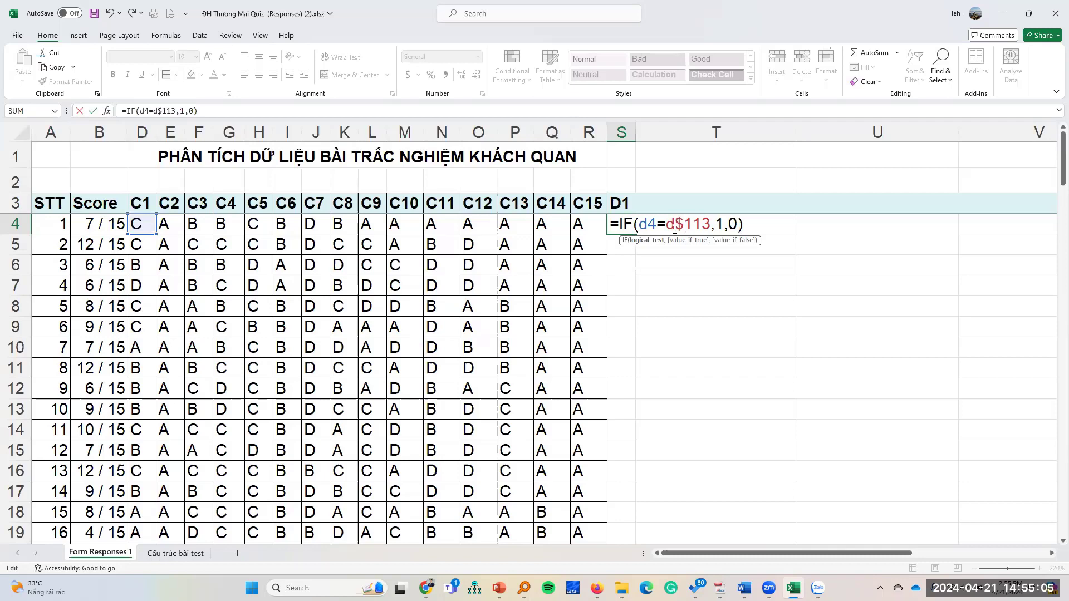
key(Return)
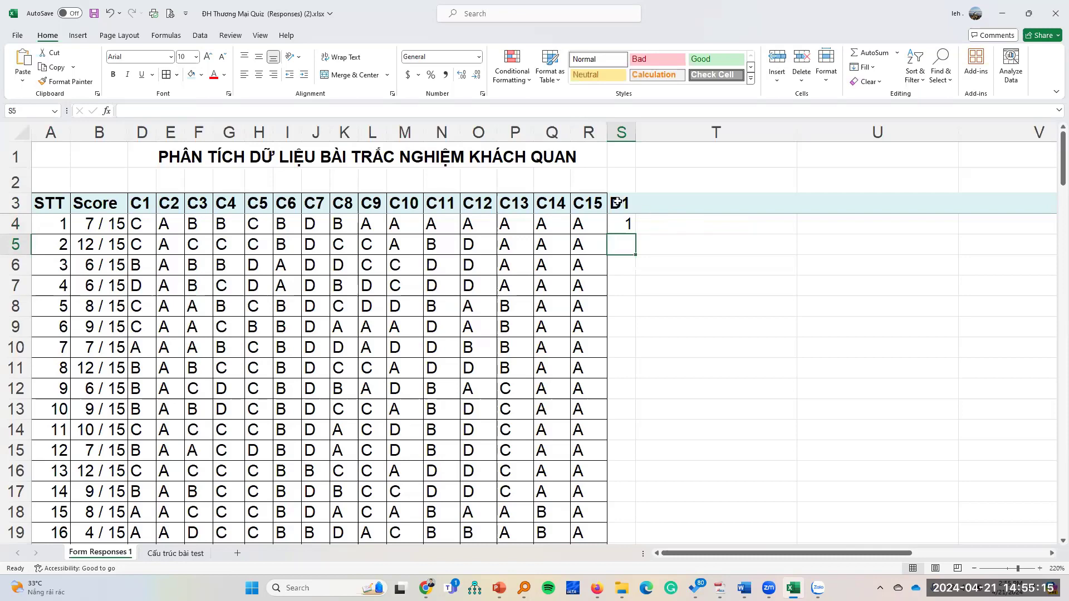
- Fill the D1 header and its scoring formula across through column AG (D15), and fit columns S to AG to their contents
drag(621, 212, 624, 226)
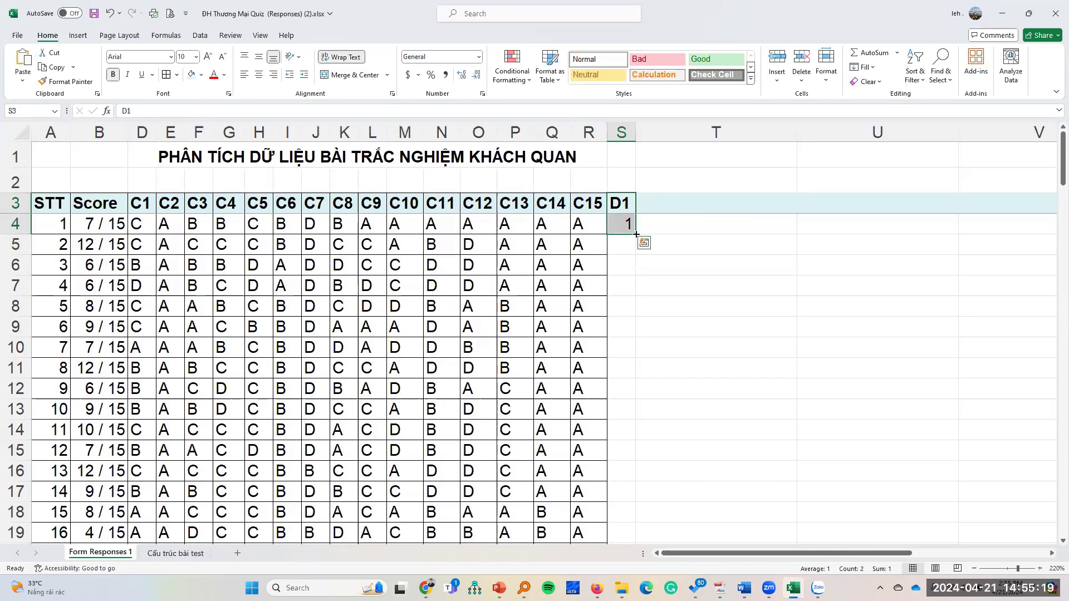
drag(636, 234, 936, 224)
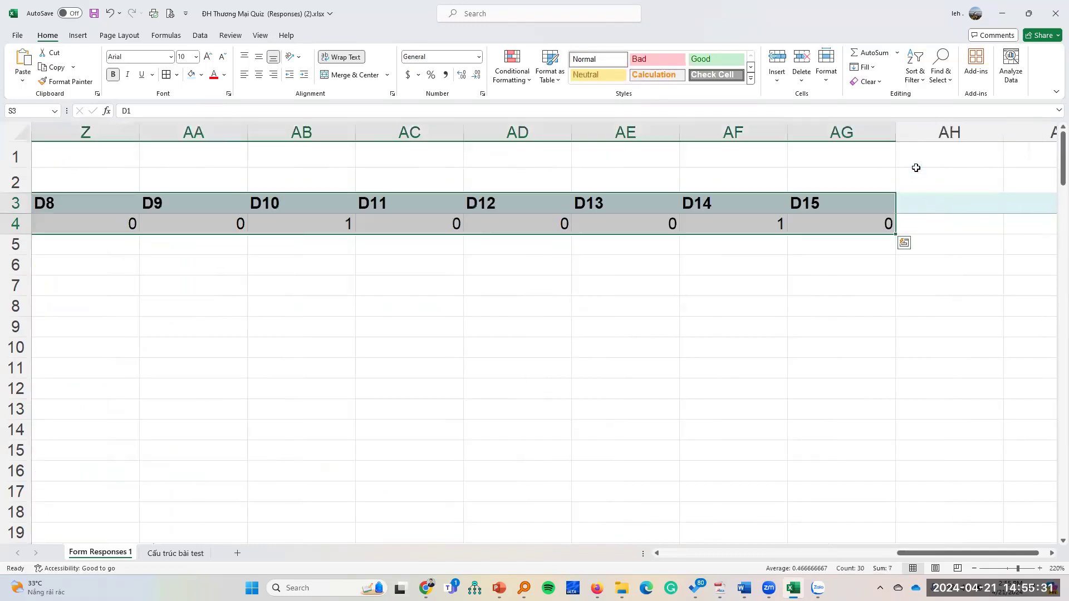
double_click(895, 132)
click(896, 177)
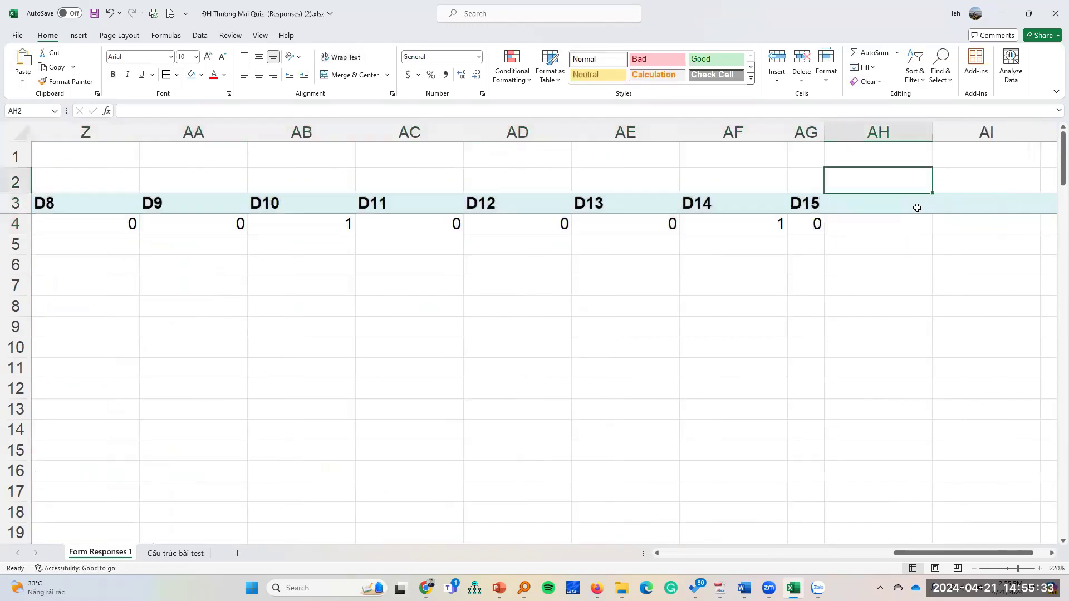
drag(972, 555, 753, 553)
drag(551, 145, 930, 130)
double_click(930, 129)
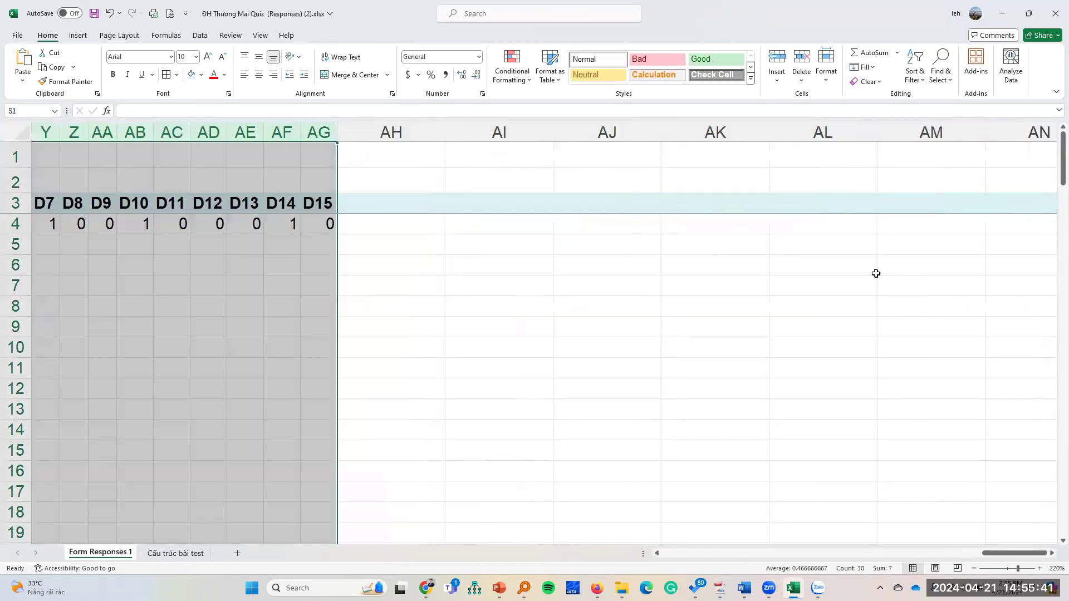
drag(1001, 554, 738, 555)
click(625, 306)
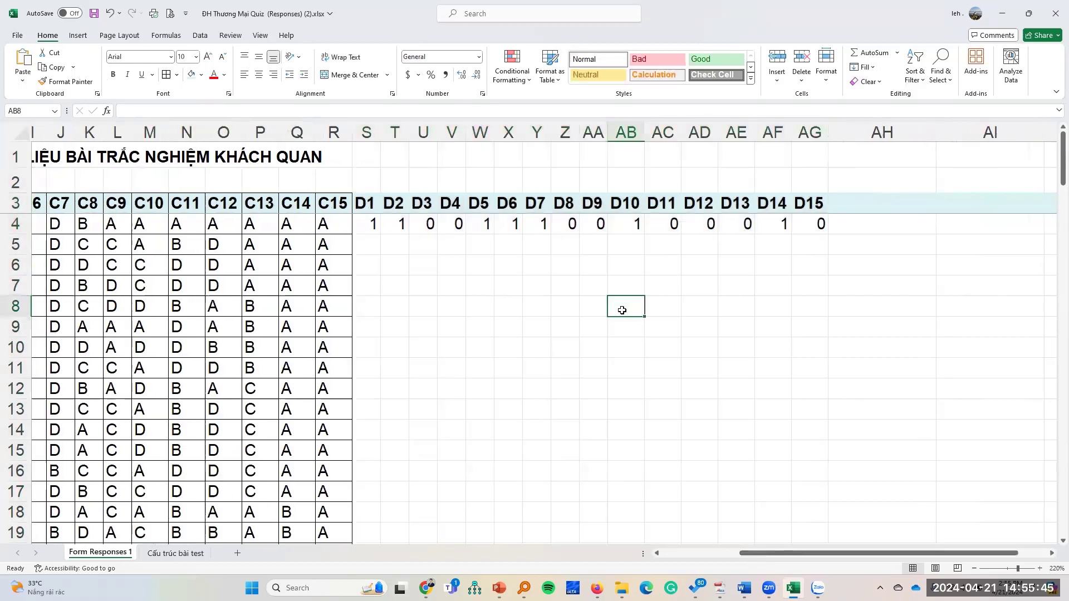
- Enter the header "Điểm thô" in cell AH3, next to the D15 header
click(908, 203)
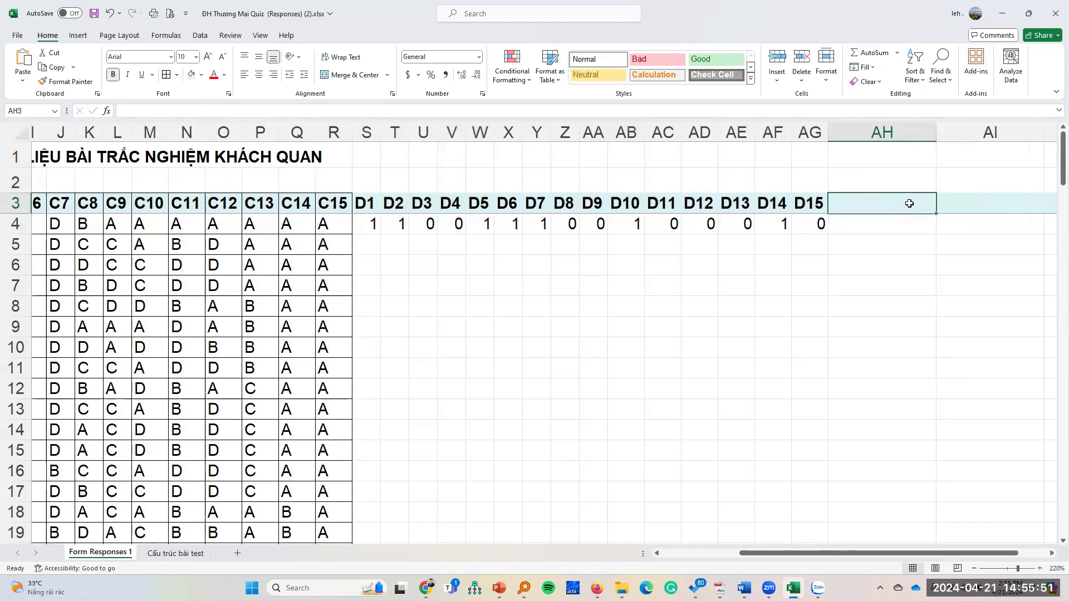
text(To)
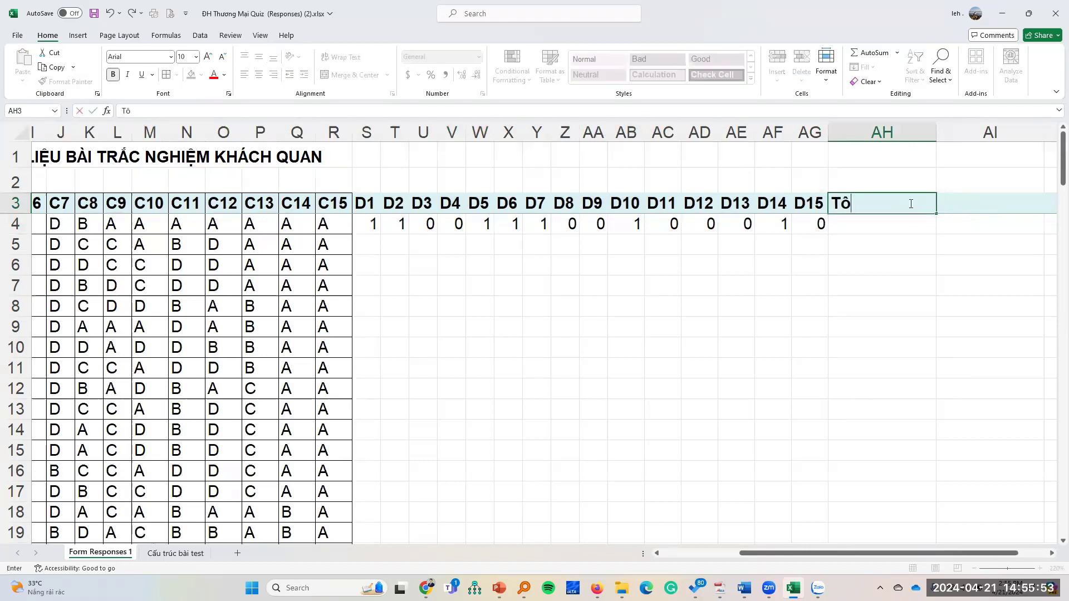
key(BackSpace)
key(BackSpace)
text(Điểm t)
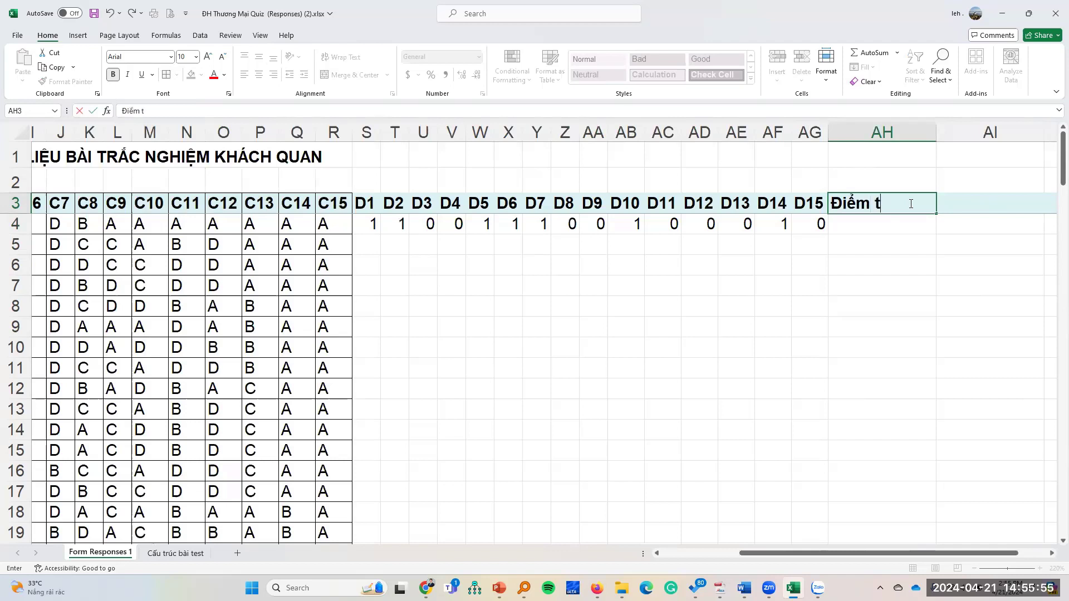
text(hô)
key(Return)
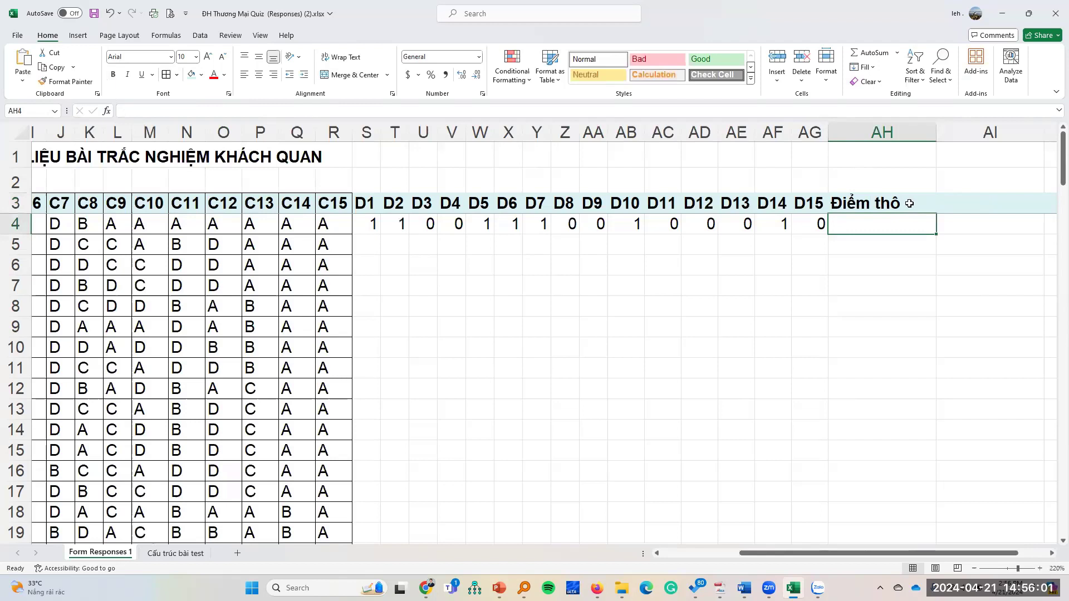
- In cell AH4, total the first respondent's item scores with the formula =SUM(S4:AG4)
text(=sum)
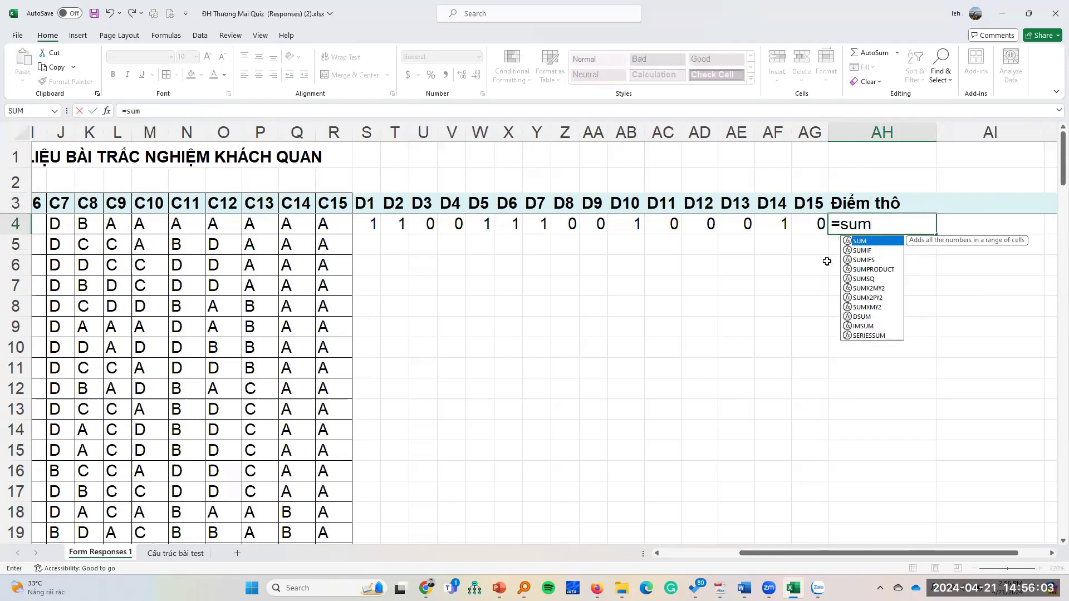
double_click(859, 243)
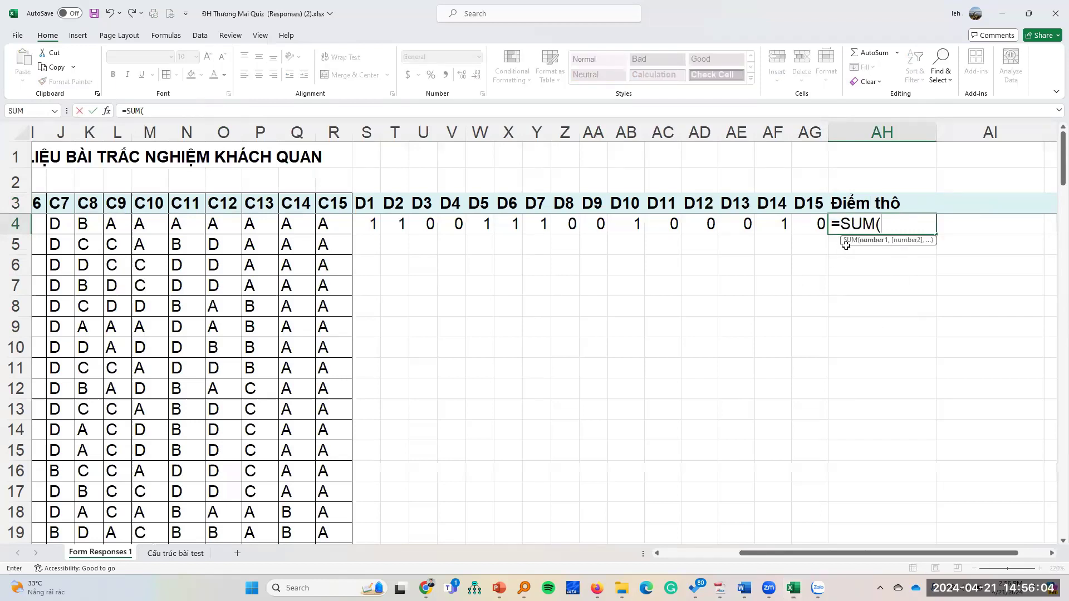
click(374, 223)
shift+click(812, 224)
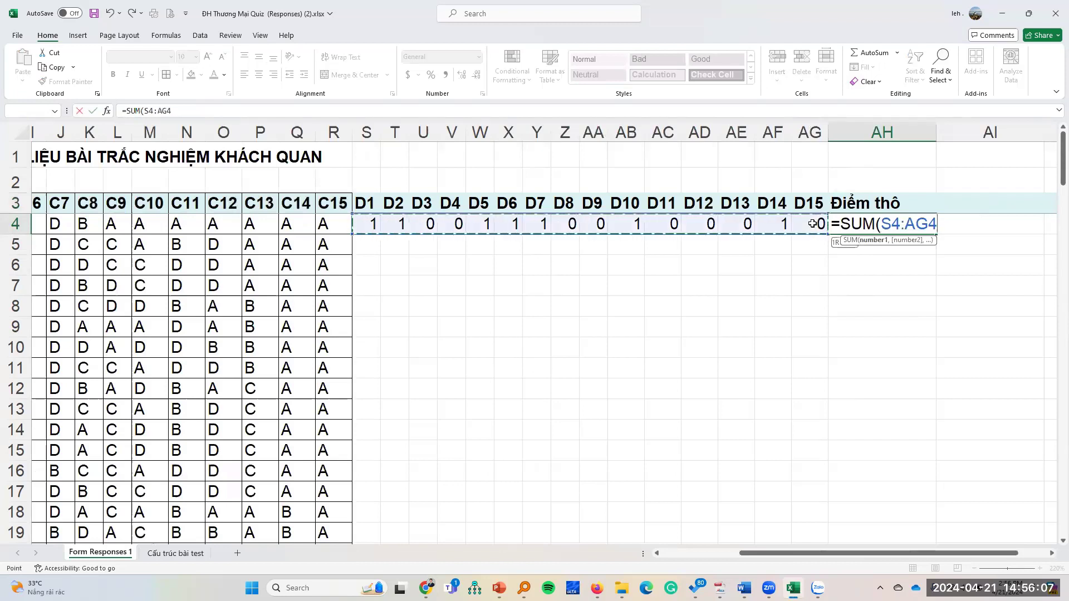
key(Return)
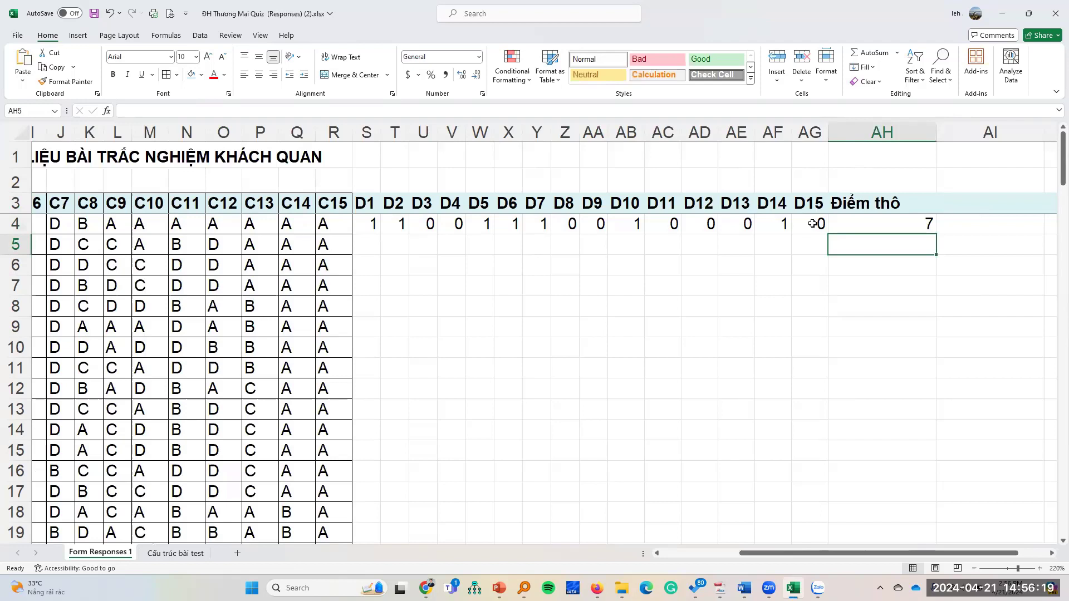
double_click(370, 227)
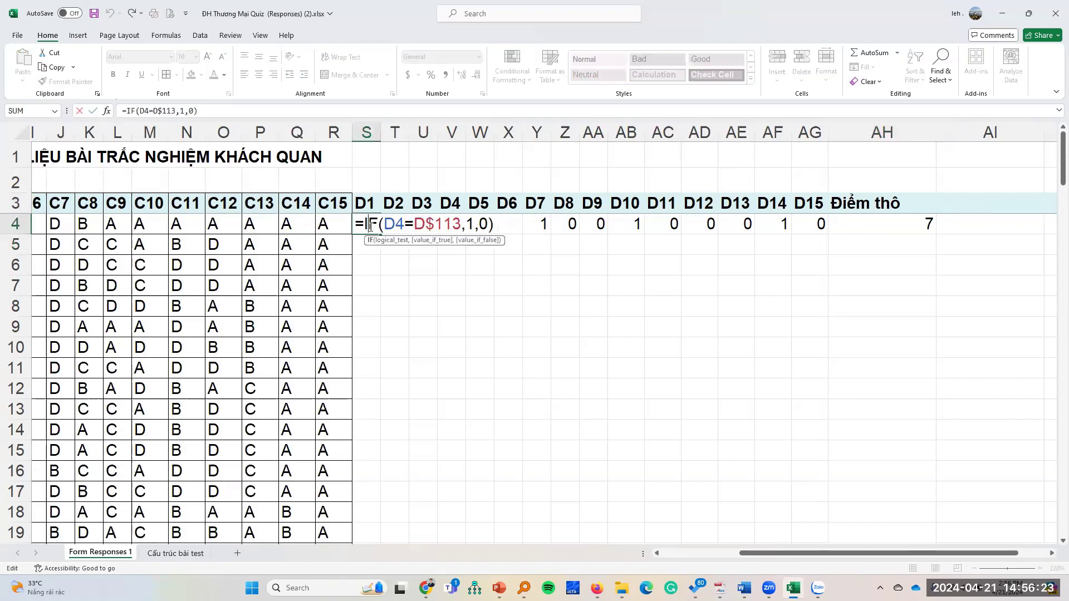
click(326, 166)
key(super+shift+s)
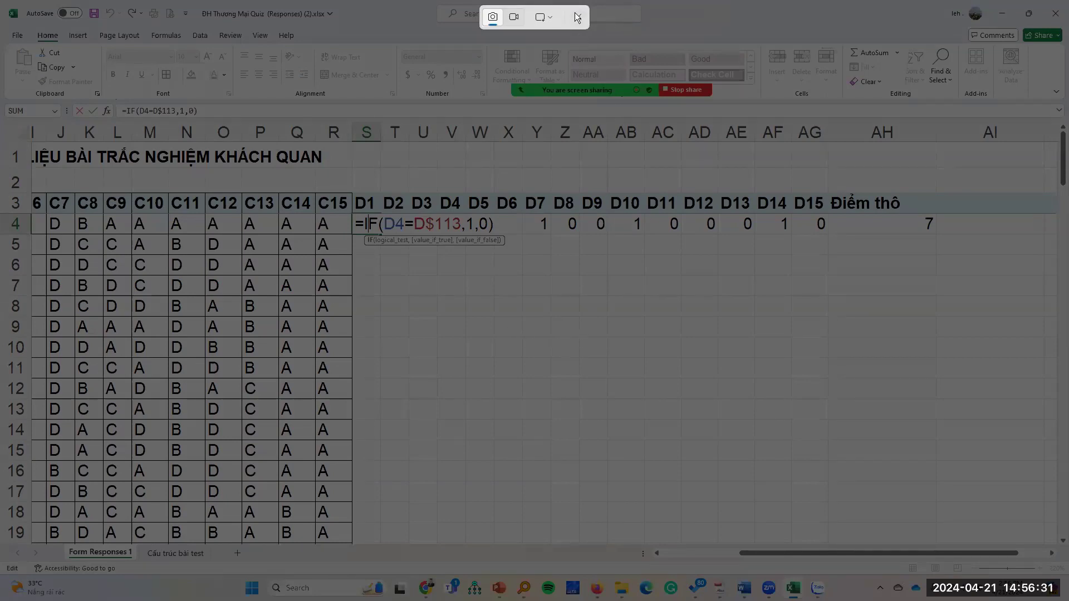
key(Escape)
key(Escape)
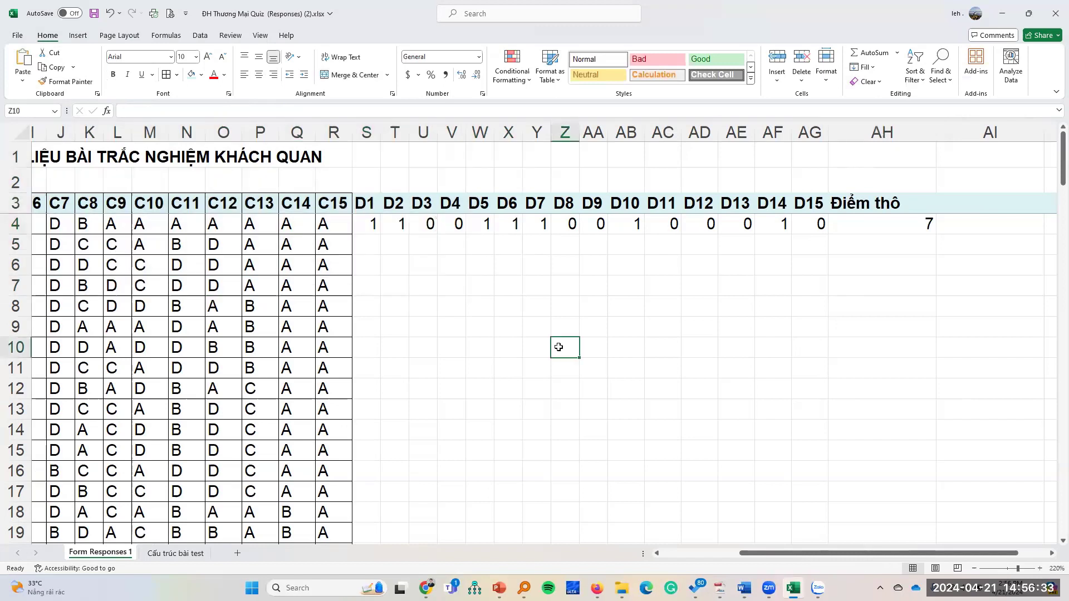
- Capture a screenshot of the S4 formula opened in its cell, paste it into the 2023_CSKH_ĐGNL message in Zalo, and return to Excel
click(466, 311)
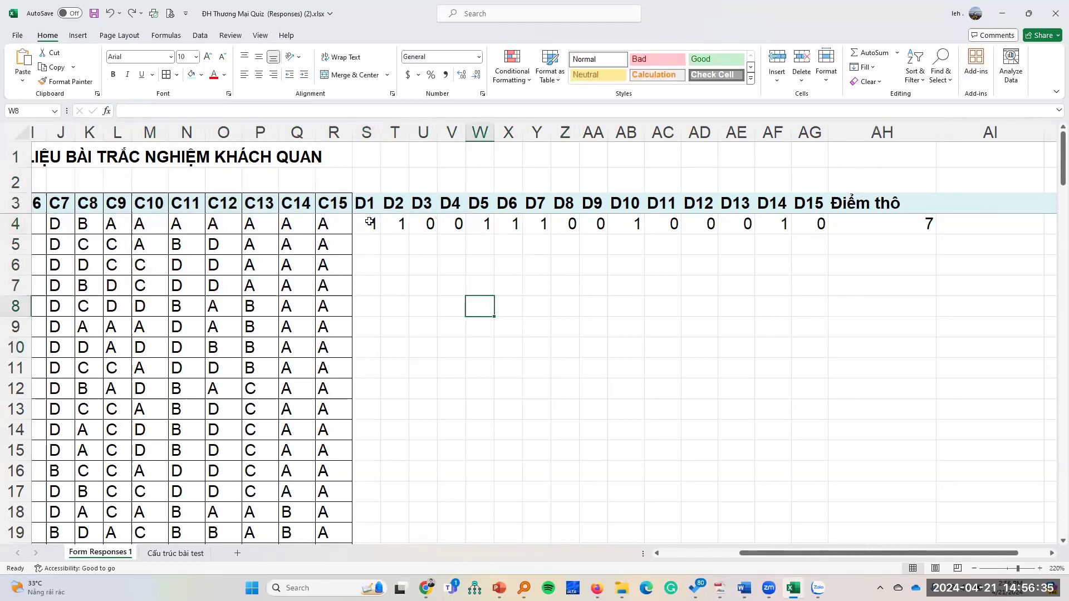
click(368, 219)
double_click(369, 219)
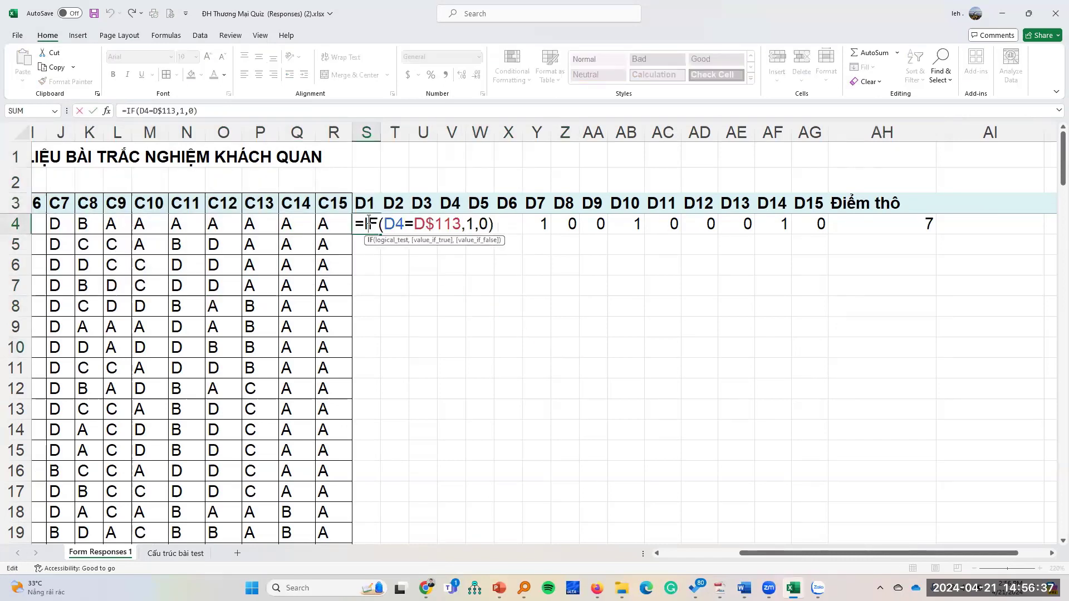
key(super+shift+s)
drag(311, 162, 529, 266)
key(alt+Tab)
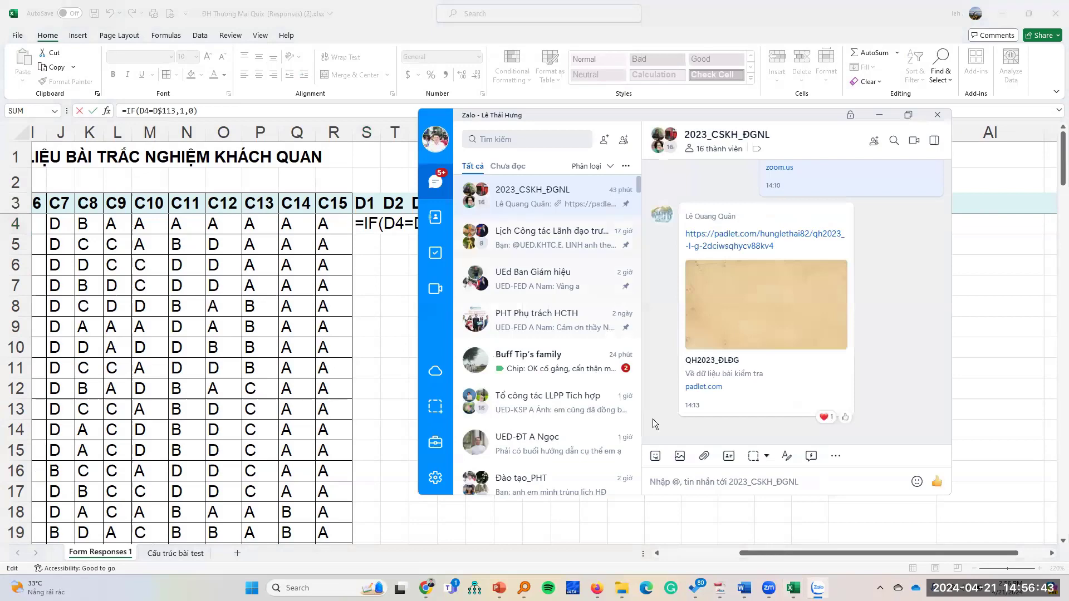
click(700, 486)
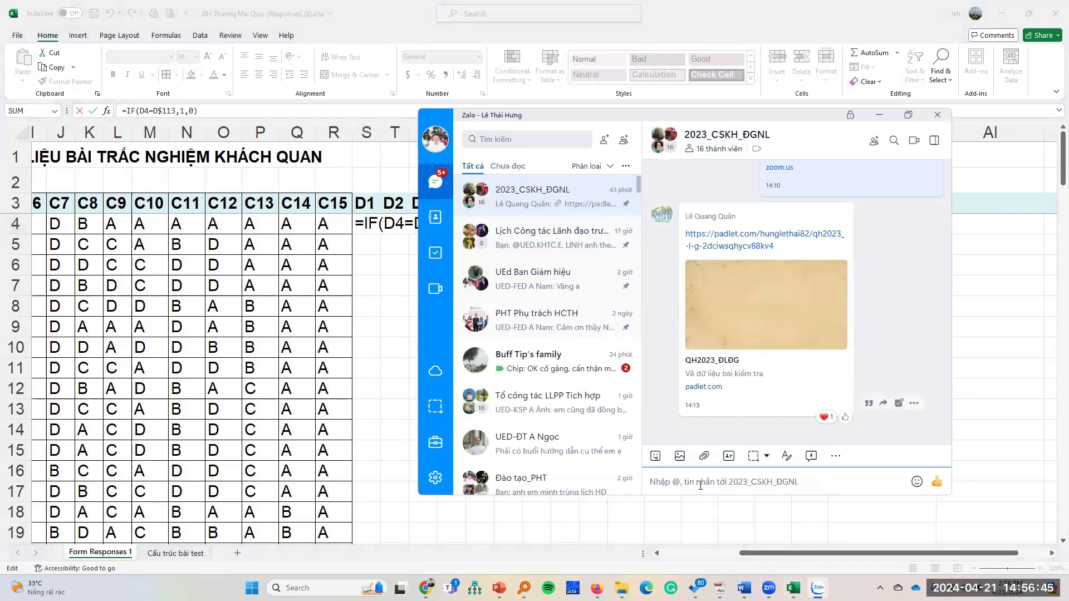
key(ctrl+v)
key(alt+Tab)
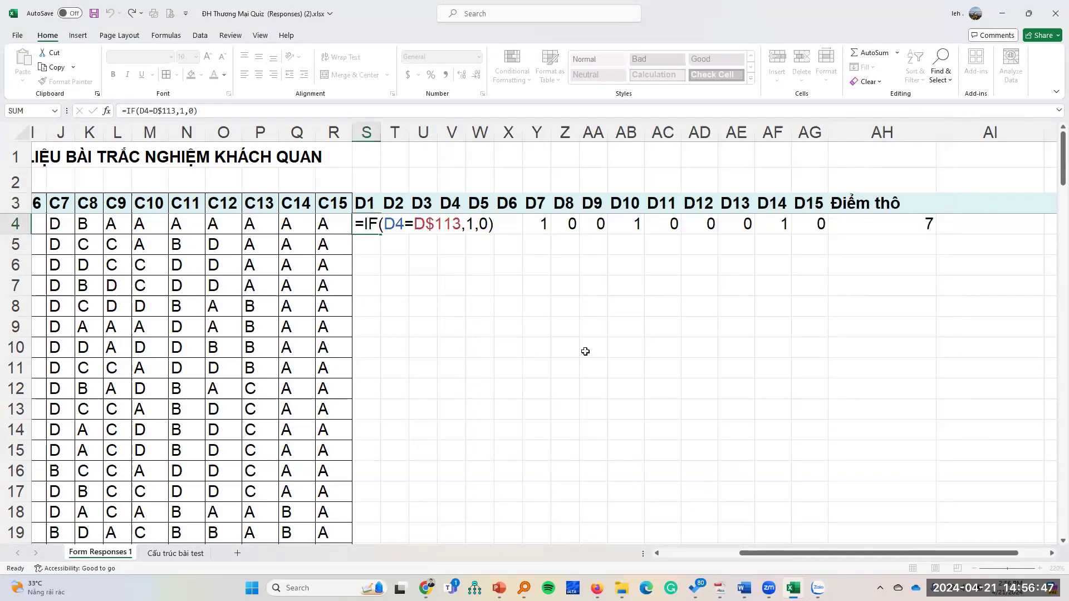
- Capture a screenshot of the AH4 SUM formula opened in its cell, add it to the same Zalo message, and return to Excel
click(591, 348)
drag(365, 204, 816, 245)
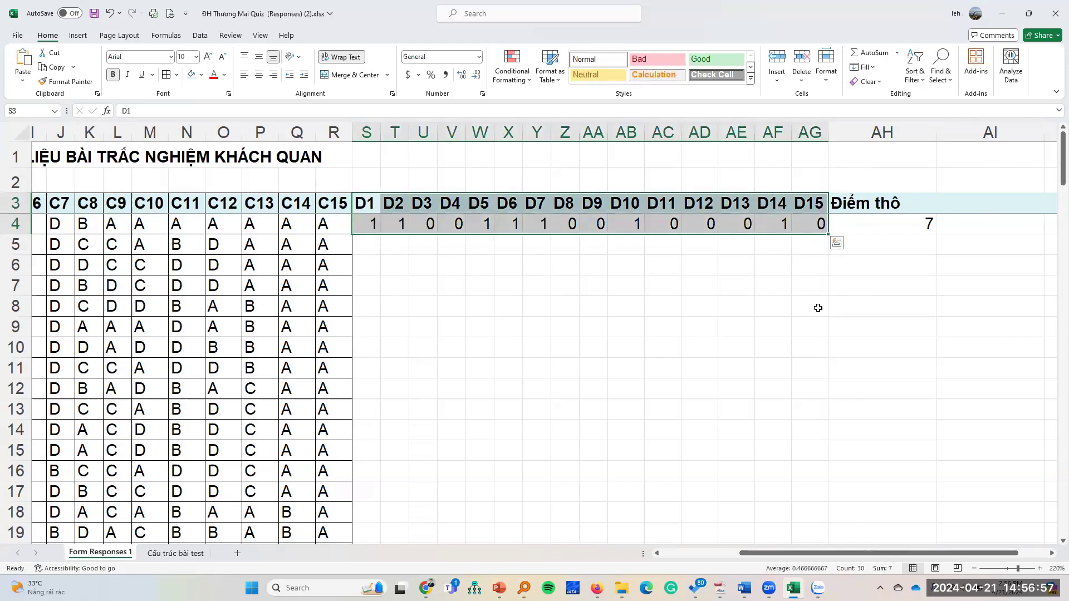
click(847, 309)
click(882, 223)
double_click(882, 223)
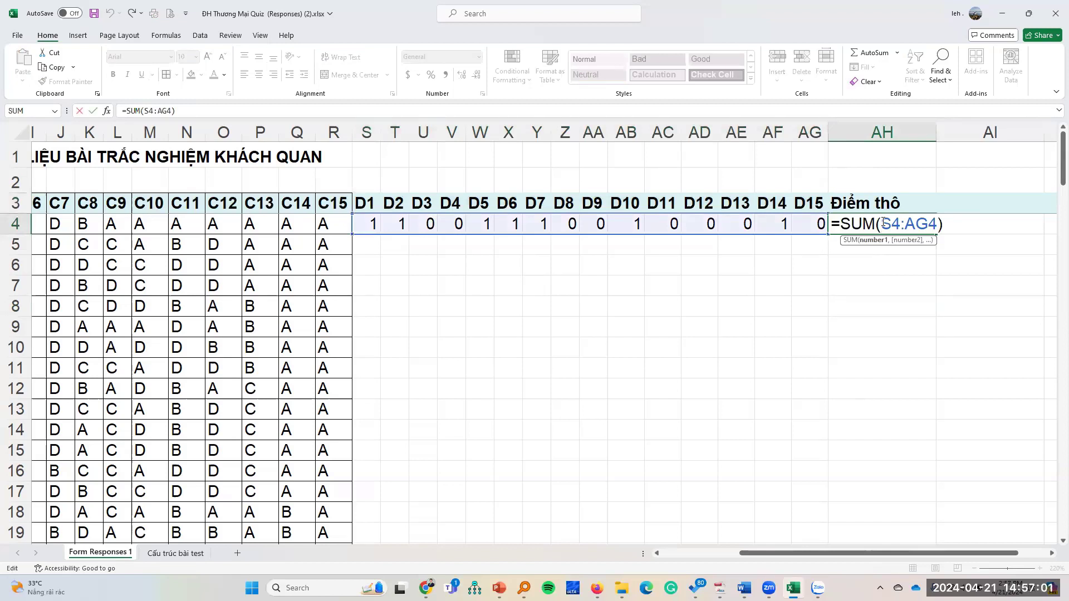
key(super+shift+s)
drag(760, 159, 985, 277)
key(alt+Tab)
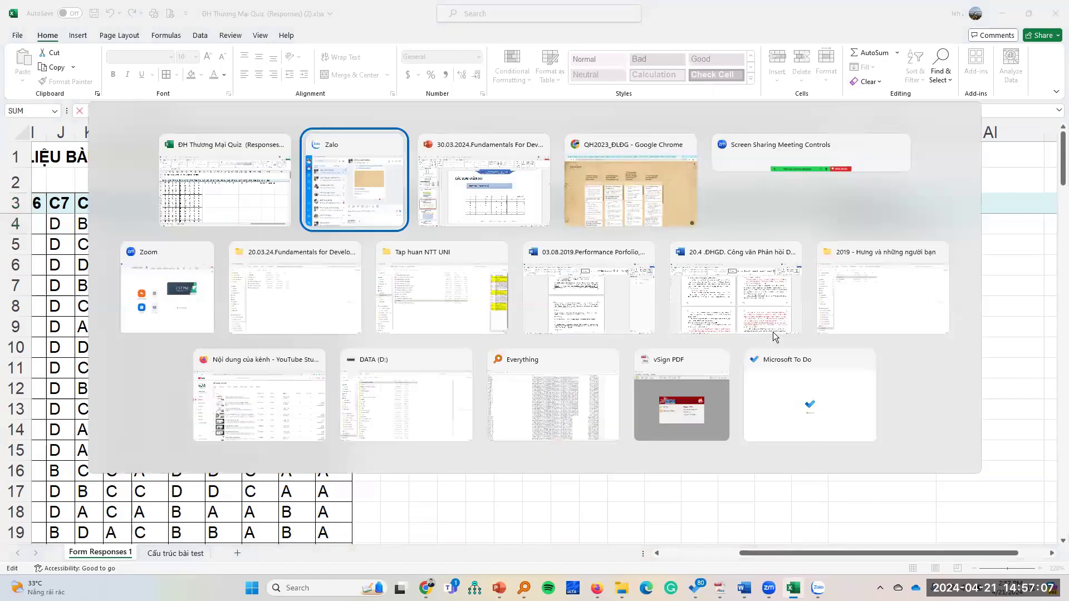
key(ctrl+v)
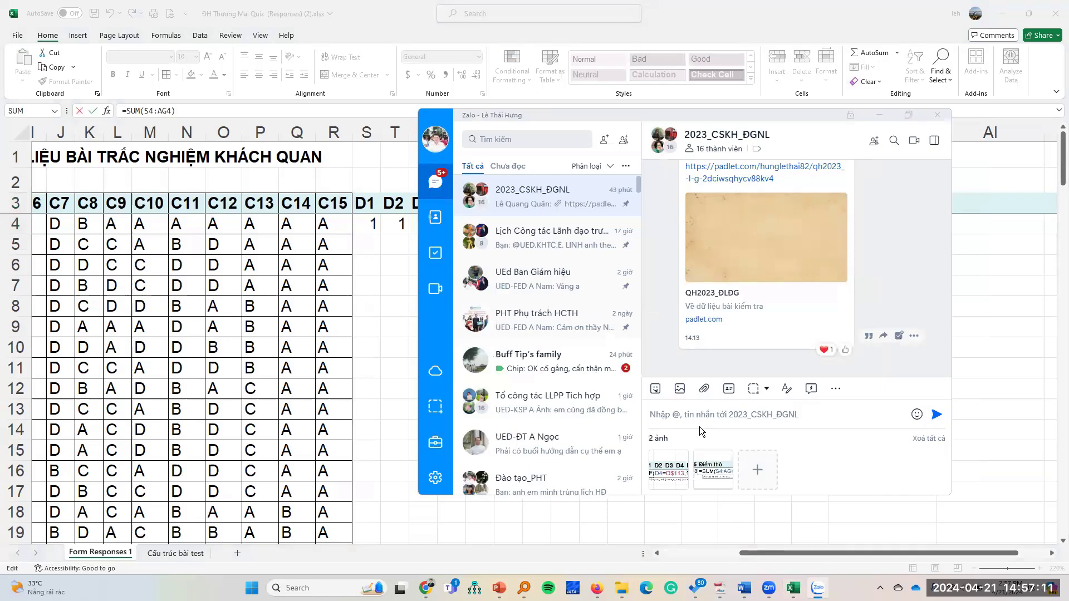
key(alt+Tab)
key(Return)
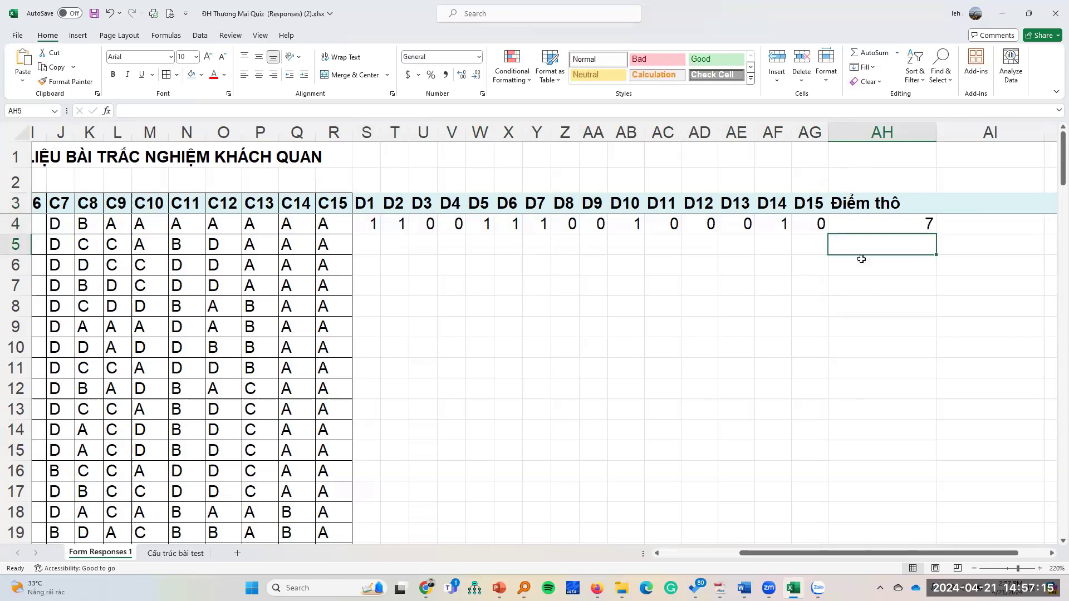
- Fit column AH to its contents and select the first respondent's scores and raw total, S4:AH4
double_click(936, 129)
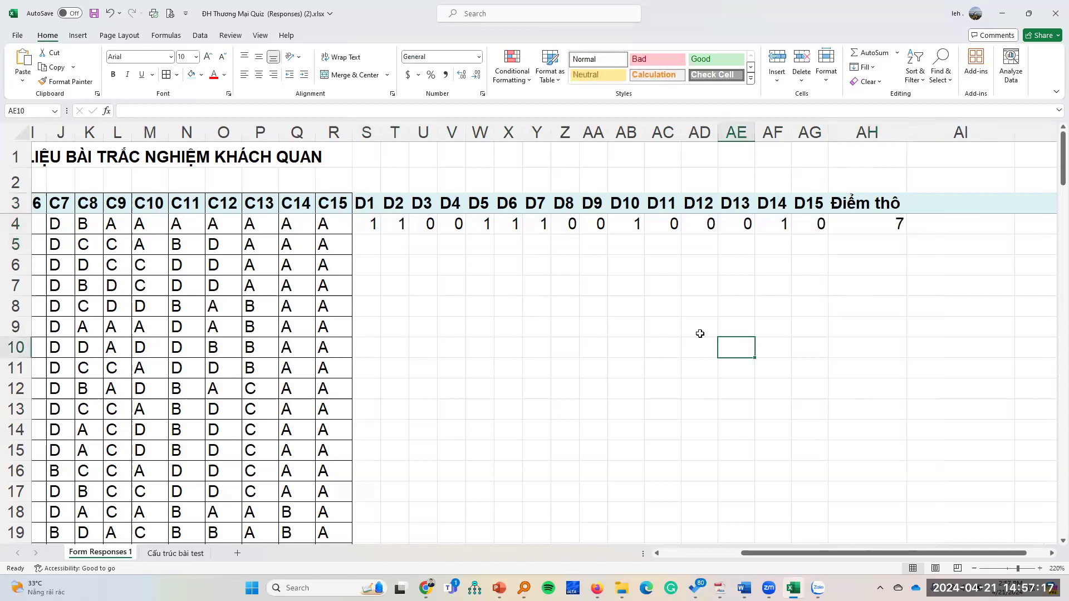
click(377, 226)
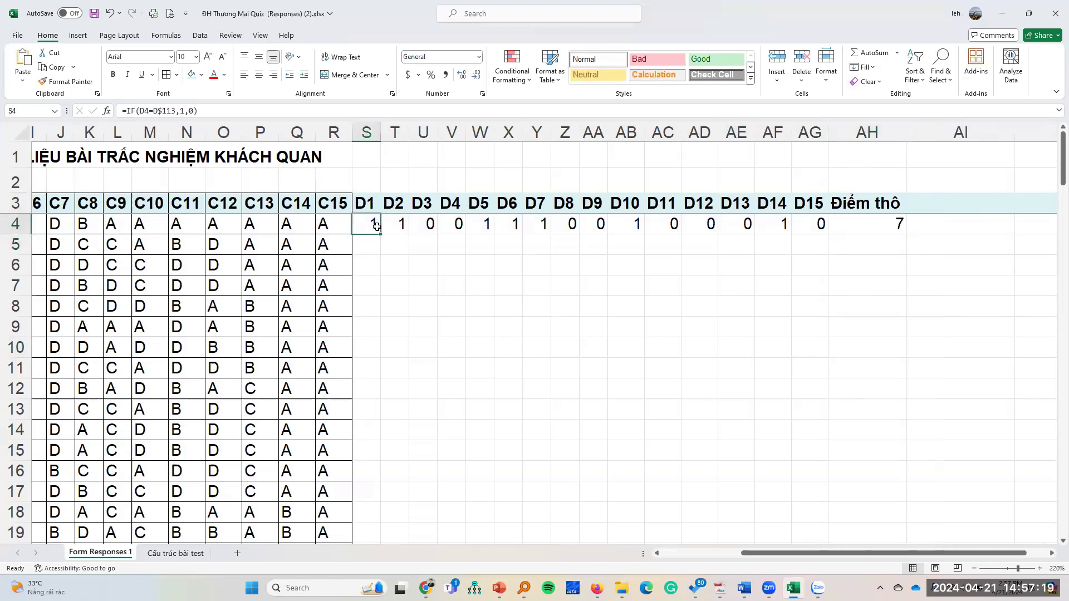
key(shift+Right)
key(shift+Right)
key(shift+Right)
key(shift+Right)
key(shift+Right)
key(shift+Right)
key(shift+Right)
key(shift+Right)
key(shift+Right)
key(shift+Right)
key(shift+Right)
key(shift+Right)
key(shift+Right)
key(shift+Right)
key(shift+Right)
key(shift+Right)
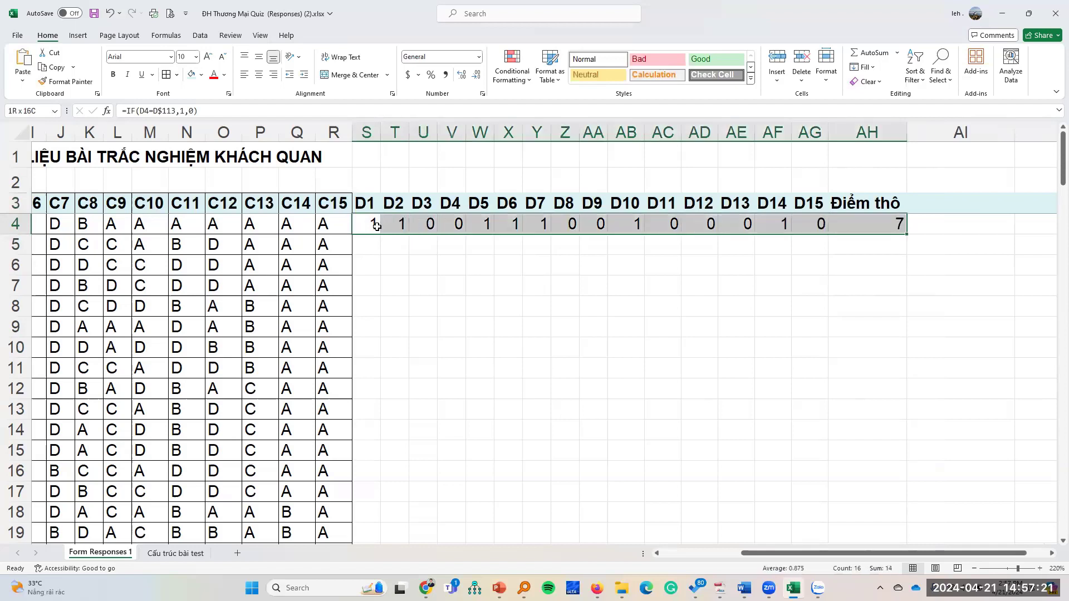
key(shift+Left)
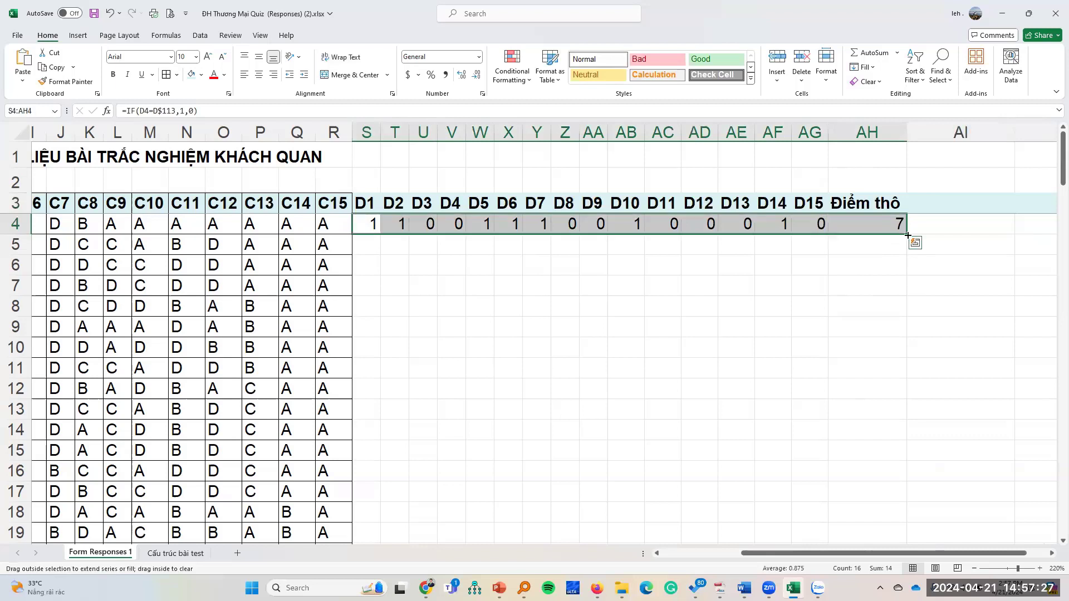
- Fill the S4:AH4 formulas down the respondent rows, and undo that fill
double_click(907, 234)
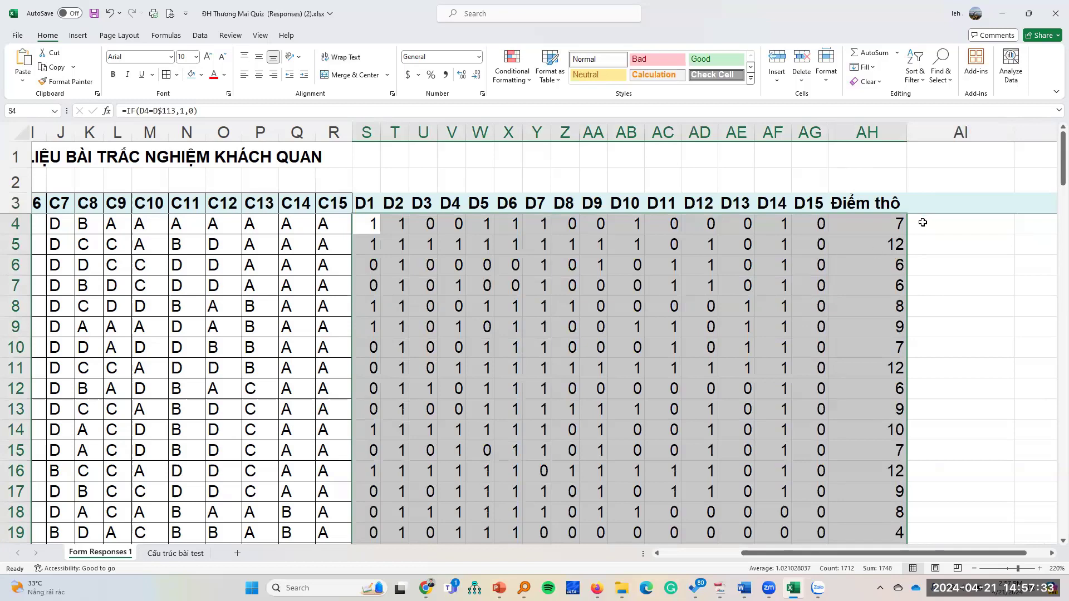
key(ctrl+z)
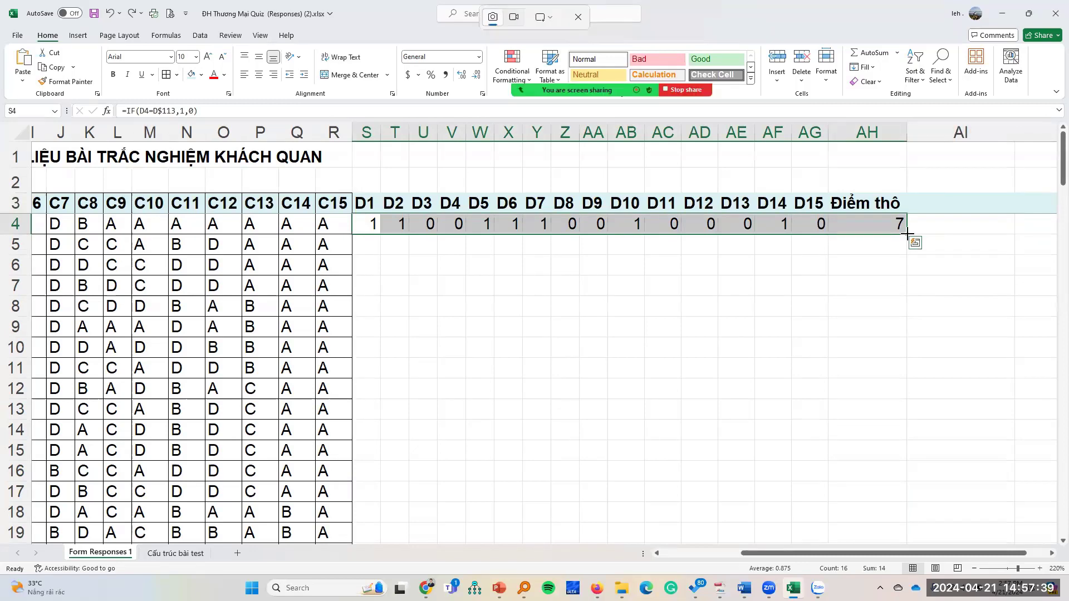
- Capture a screenshot of the selected S4:AH4 row with its headers, add it to the Zalo group message, and return to Excel
key(super+shift+s)
drag(316, 110, 967, 278)
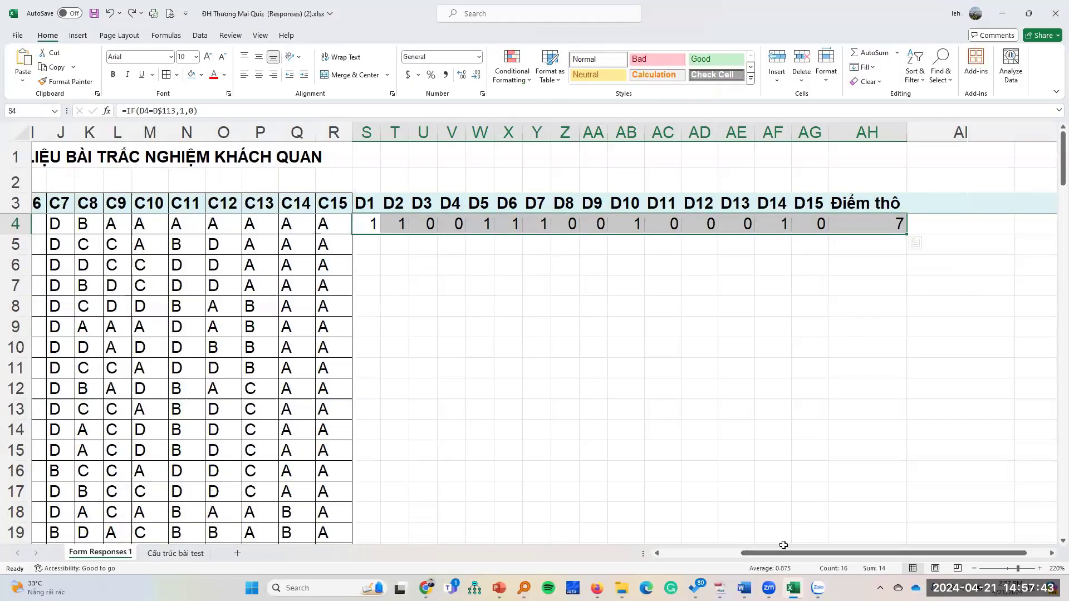
click(818, 587)
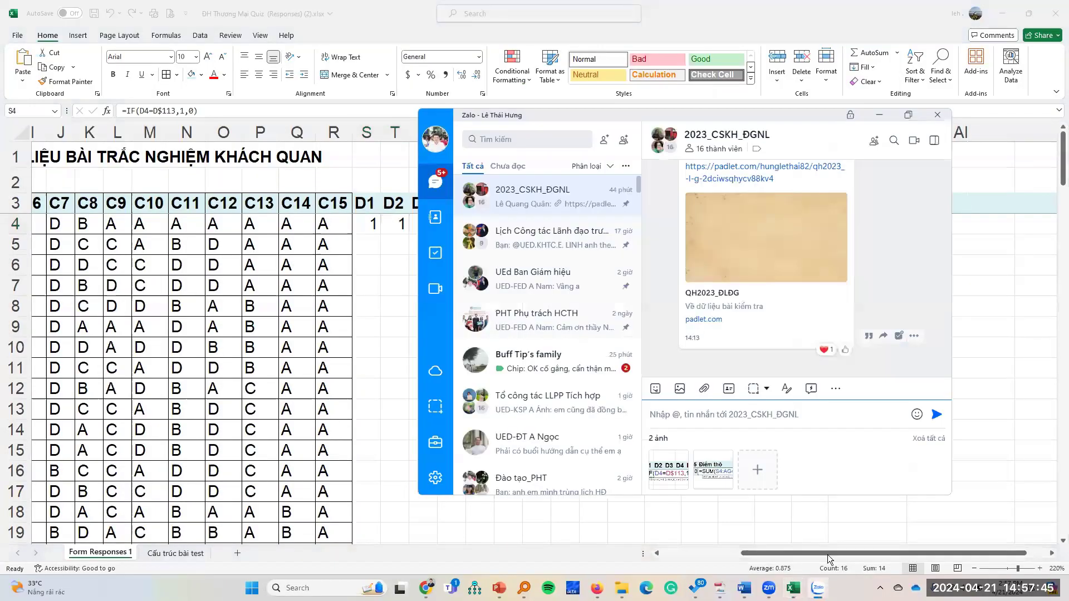
key(ctrl+v)
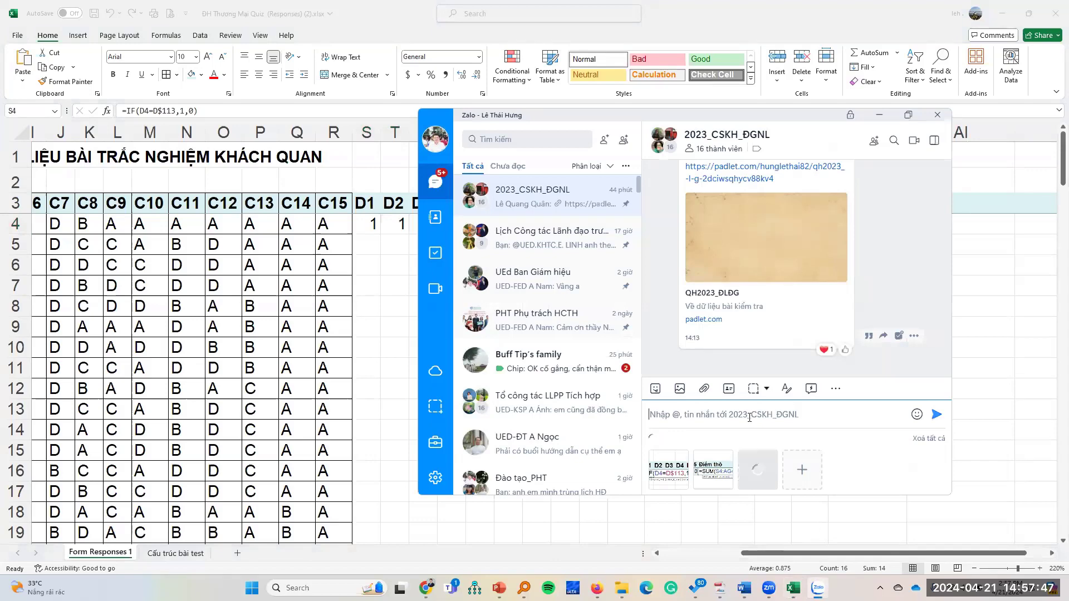
click(880, 114)
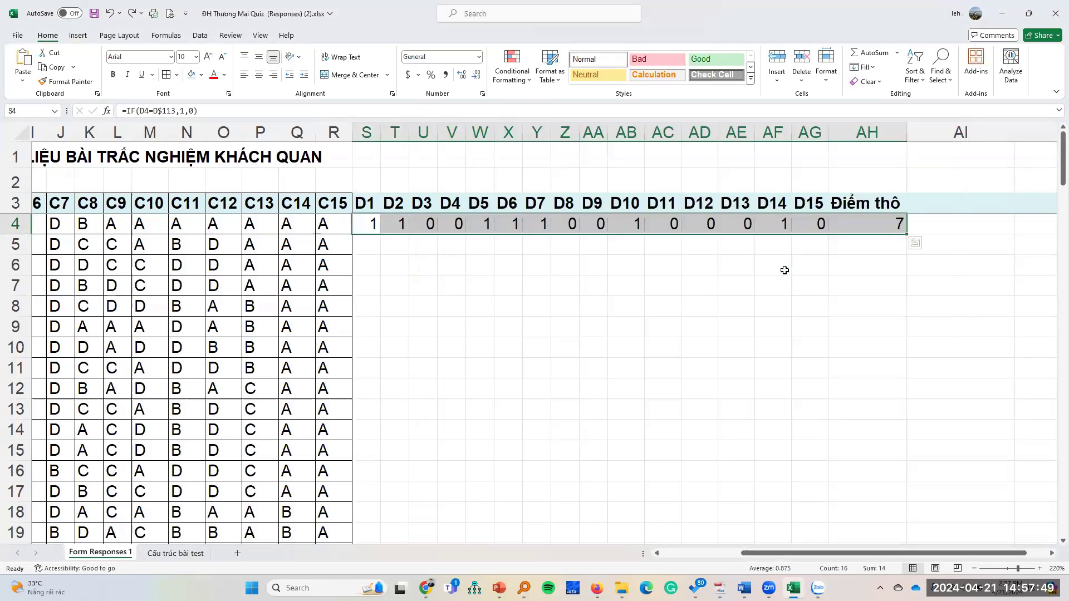
- Fill the scoring and raw total formulas in S4:AH4 down through all respondent rows
double_click(907, 233)
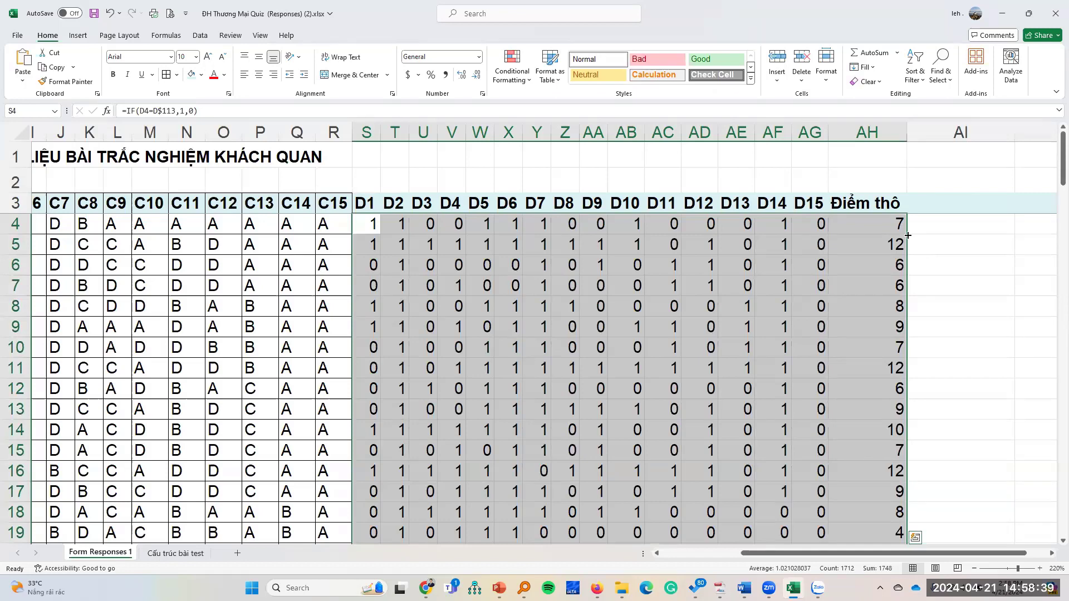
click(930, 321)
- Send the three attached screenshots to the Zalo group with the message "Tính điểm", and return to Excel
click(817, 587)
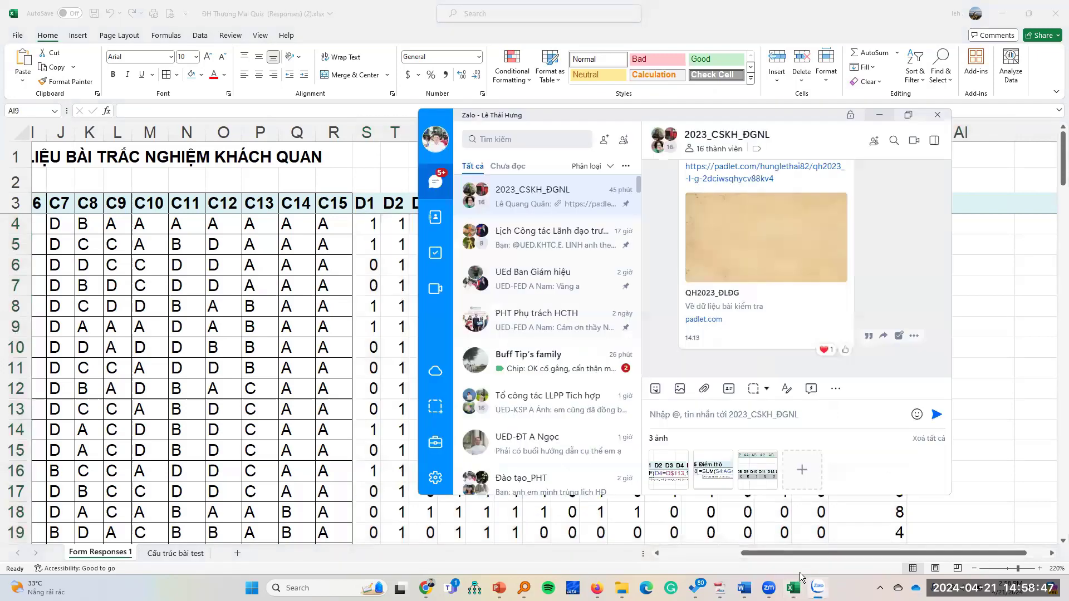
click(724, 415)
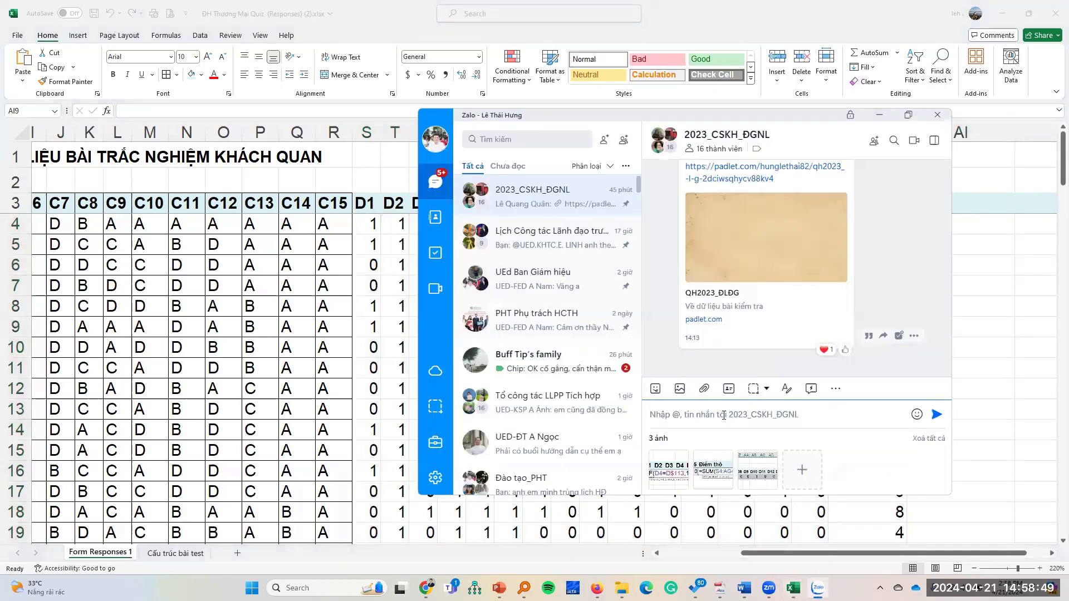
text(Tinhs ddi)
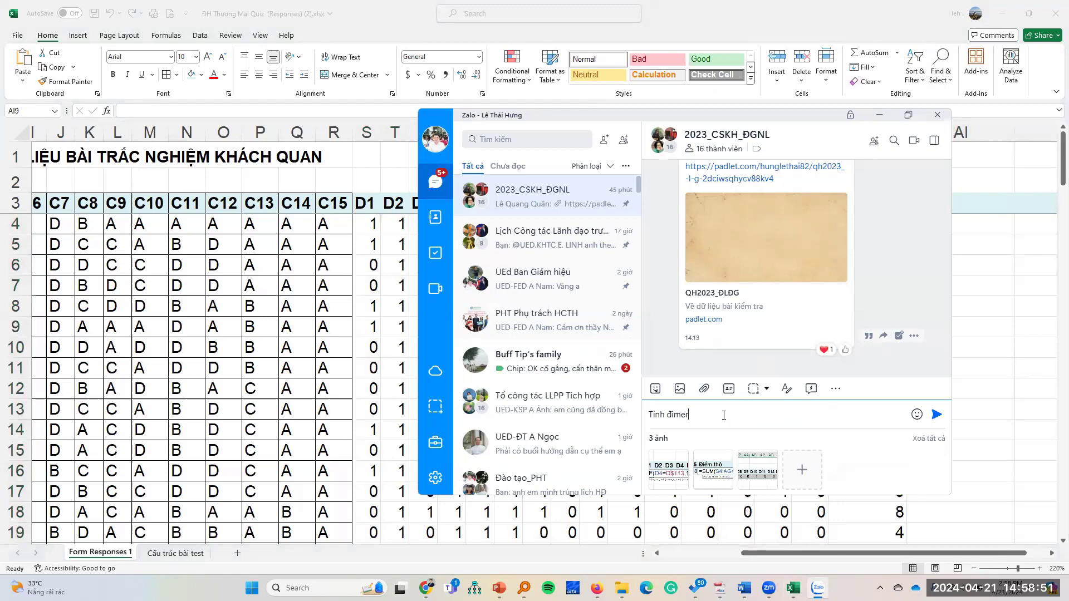
text(eem)
key(Return)
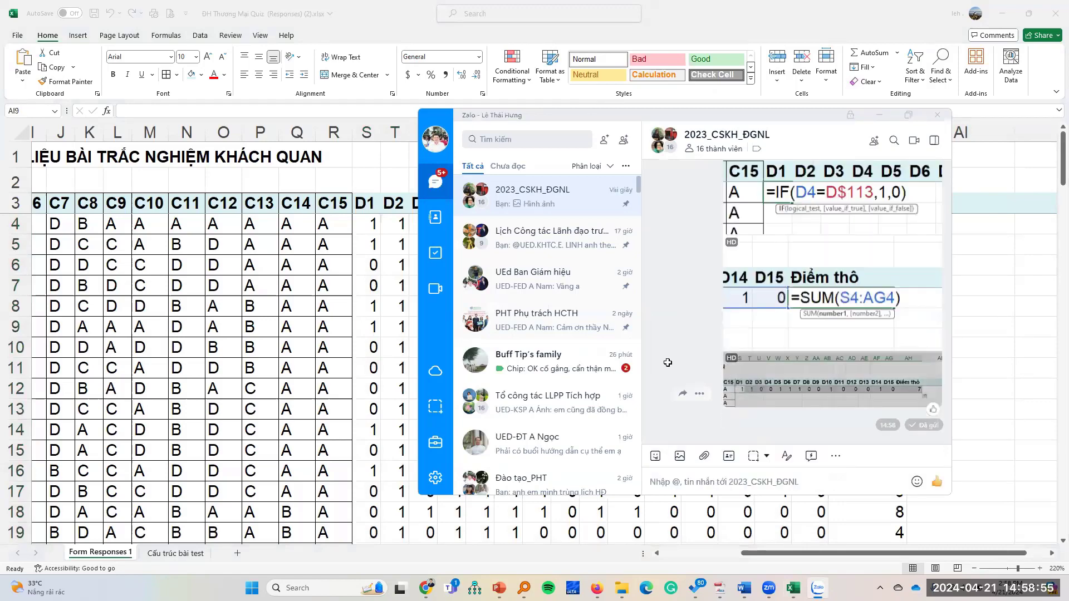
key(alt+Tab)
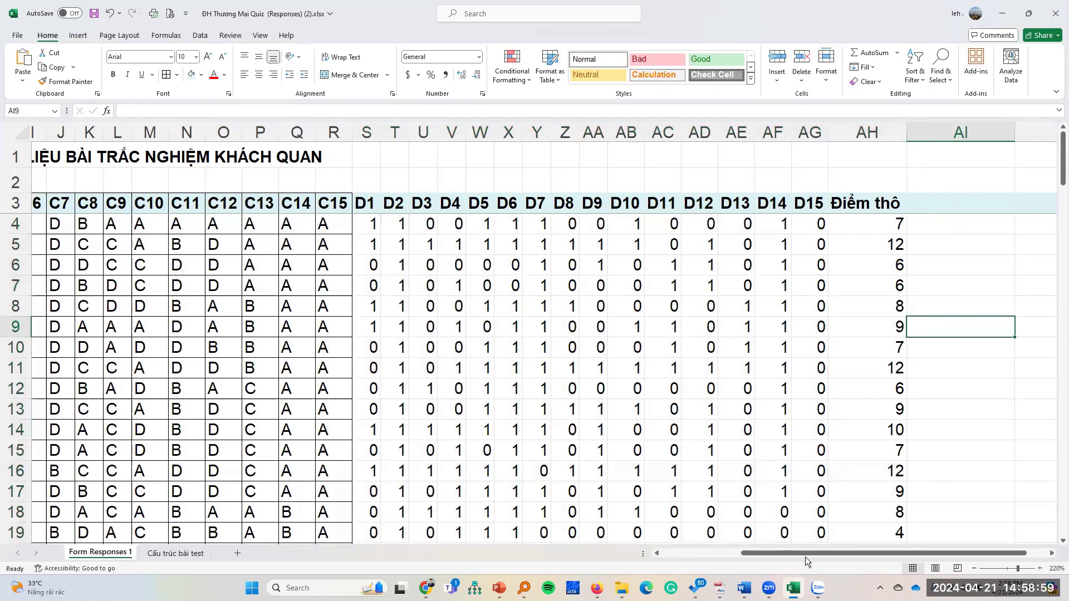
- Show the data tools, capture a screenshot of the area containing Data Analysis, add it to the Zalo group message, and return to Excel
mouse_move(805, 557)
mouse_down()
mouse_move(712, 559)
mouse_move(812, 551)
mouse_up()
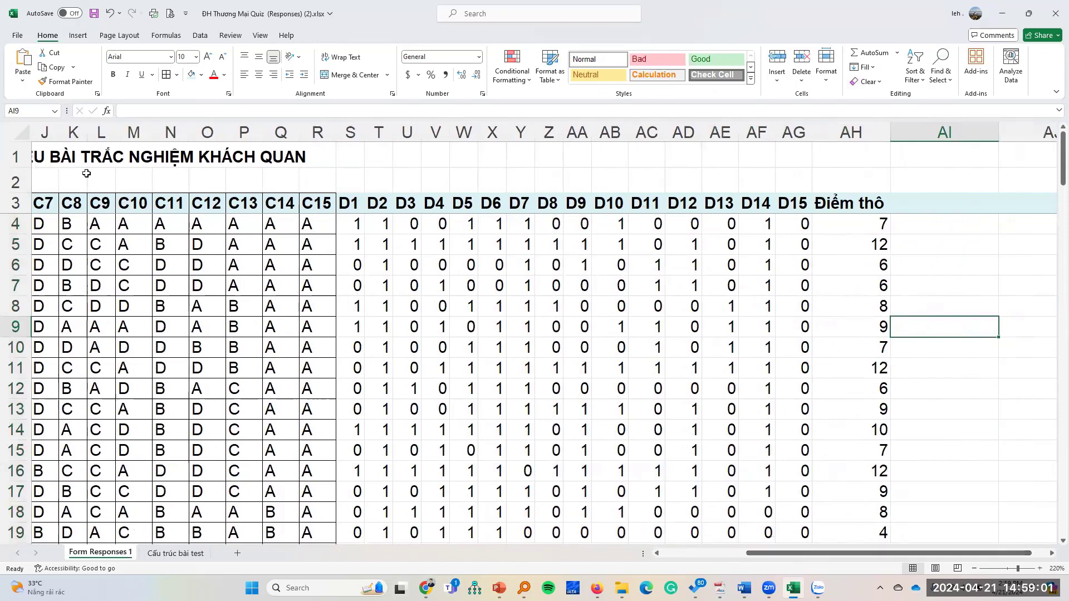
click(206, 38)
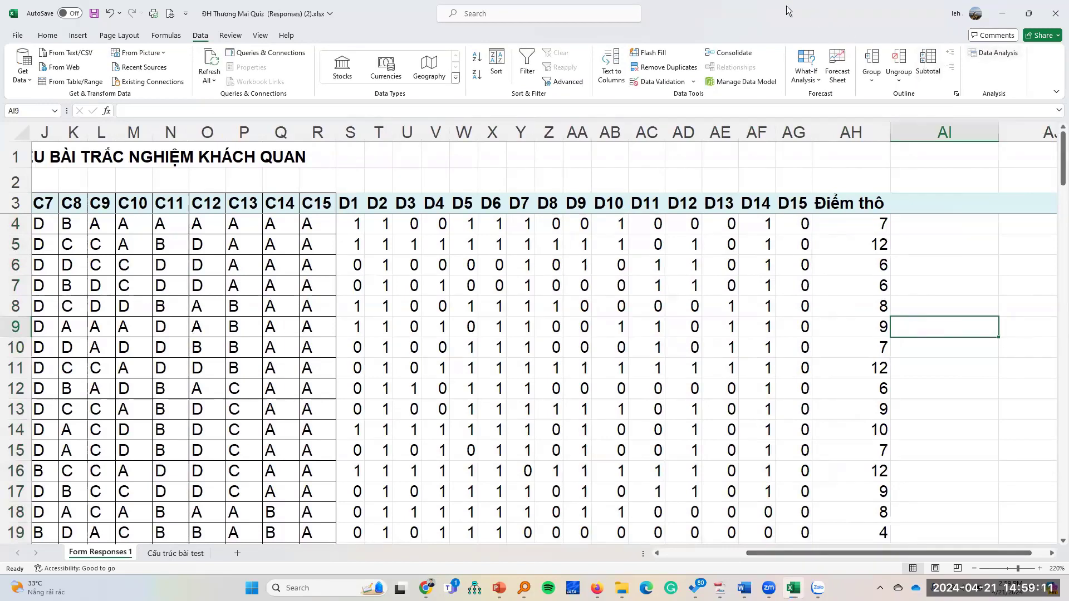
key(super+shift+s)
drag(785, 2, 1059, 135)
key(alt+Tab)
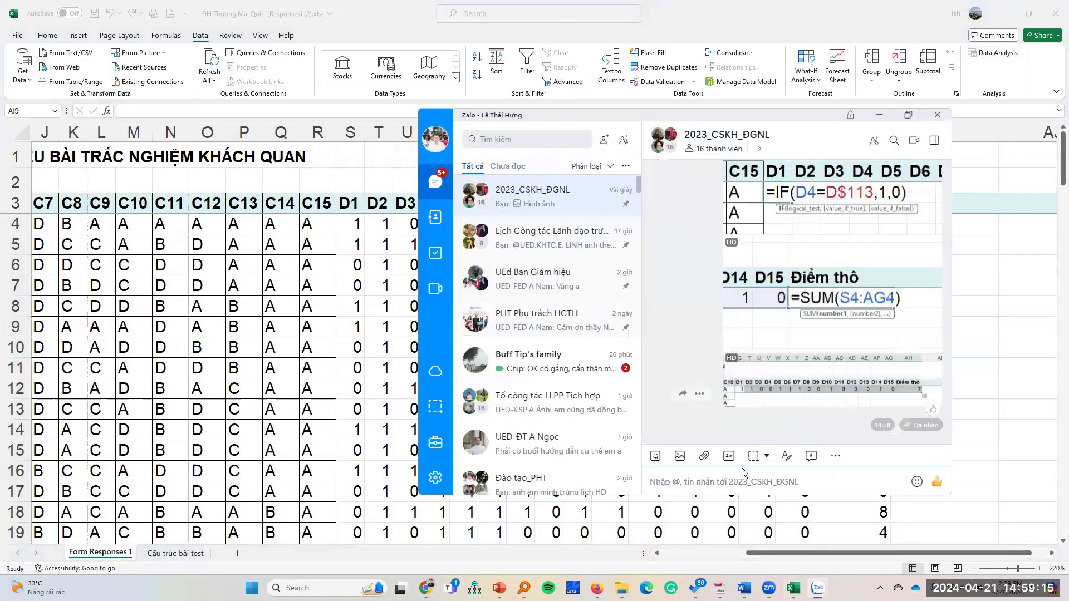
key(ctrl+v)
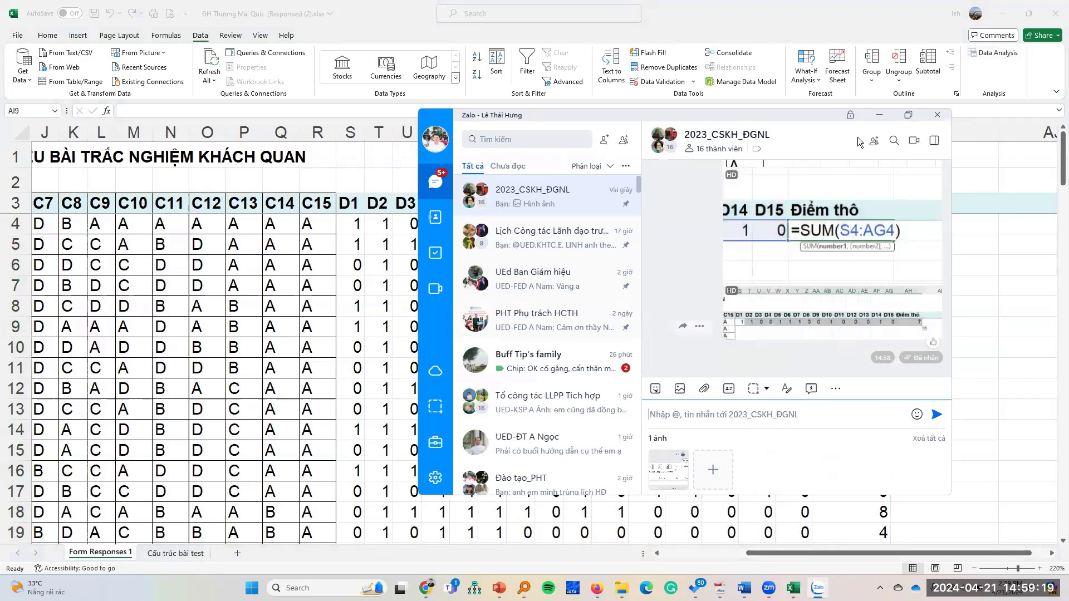
click(879, 114)
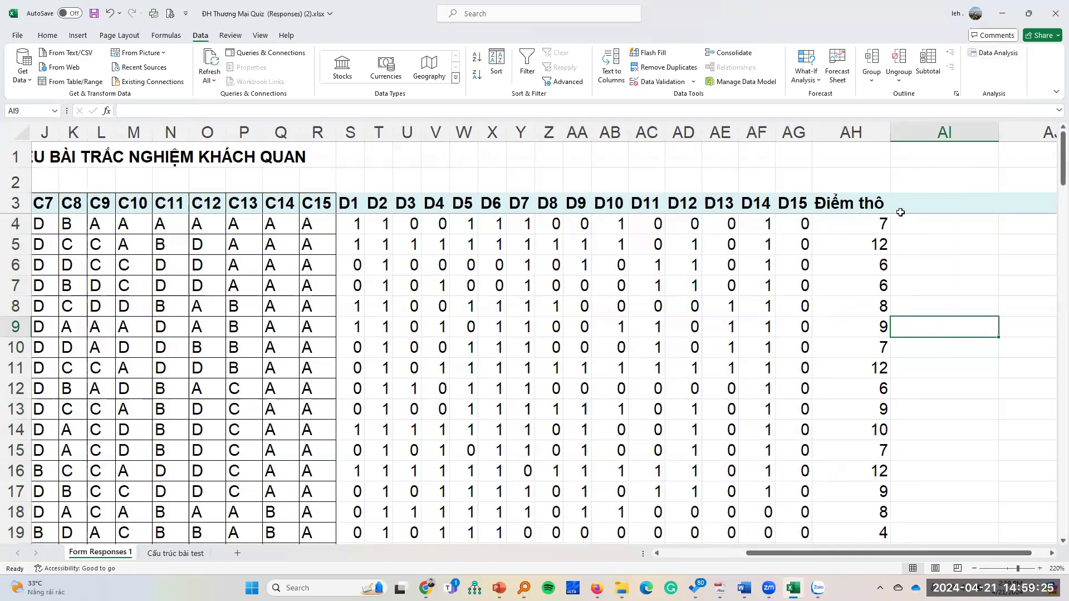
- Choose Descriptive Statistics as the Data Analysis tool, add a screenshot of that choice to the Zalo group message, and return to Excel
click(1004, 54)
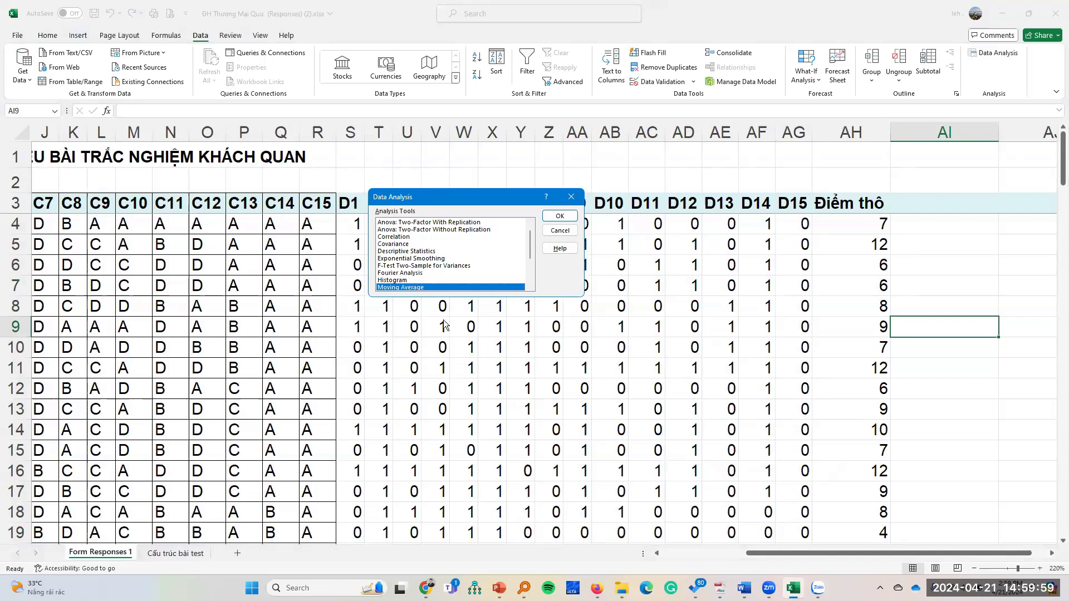
click(415, 251)
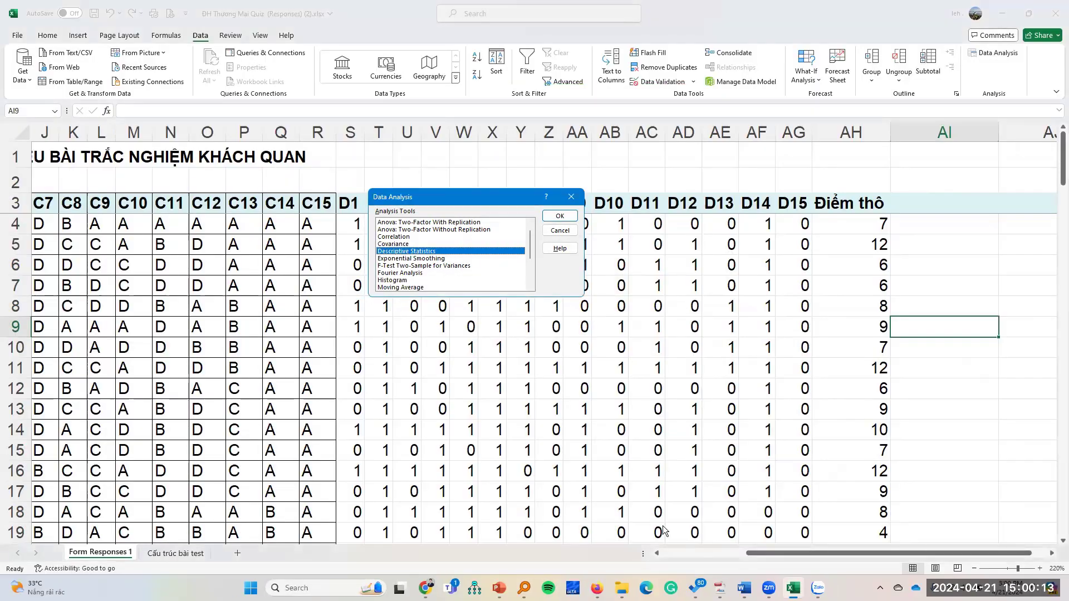
click(818, 587)
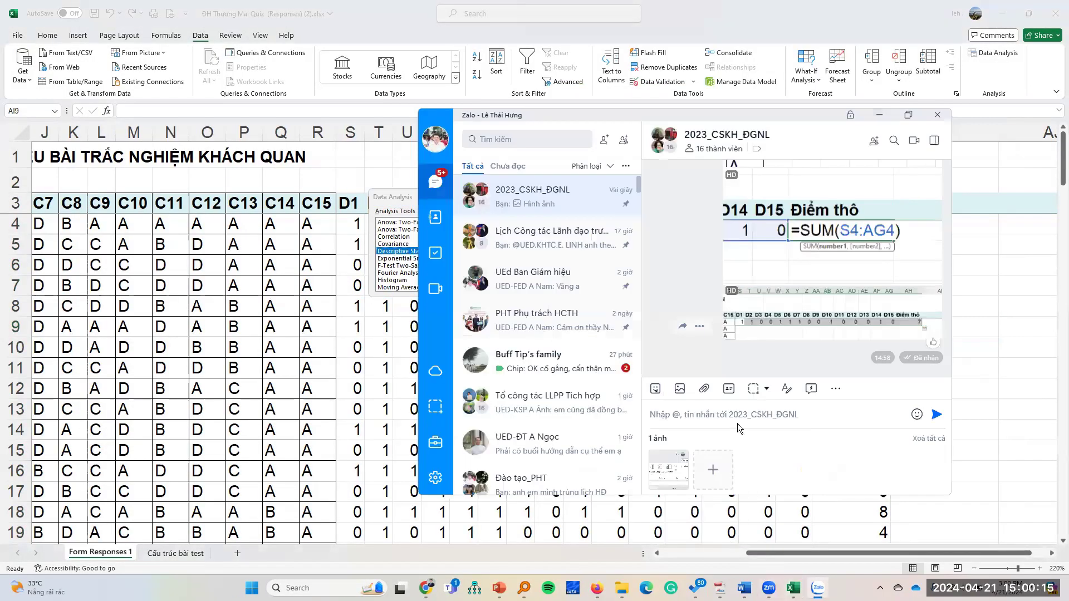
click(710, 415)
key(ctrl+v)
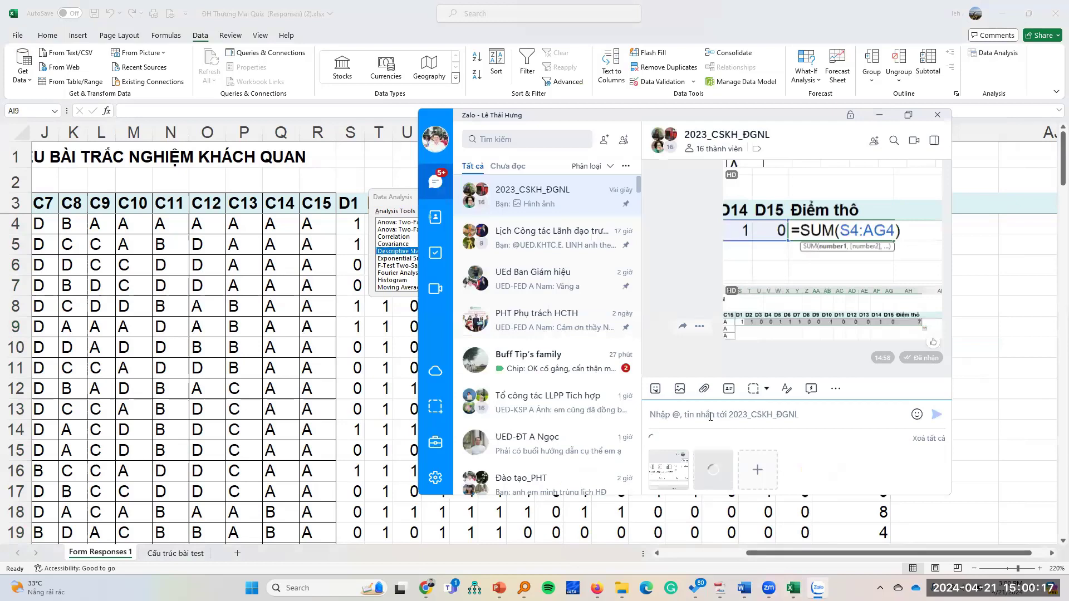
key(alt+Tab)
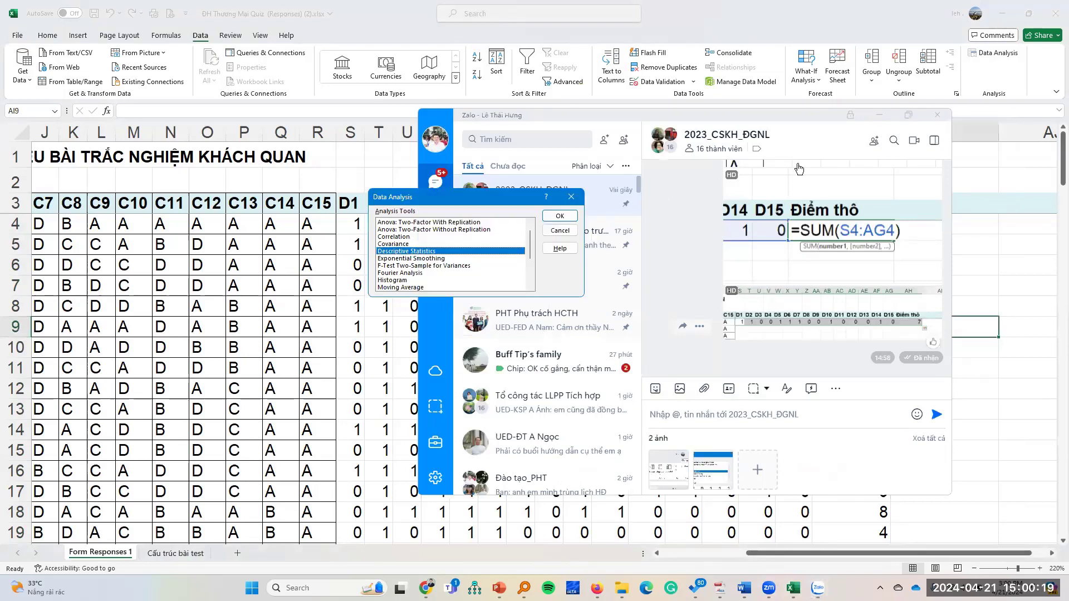
click(676, 240)
key(alt+Tab)
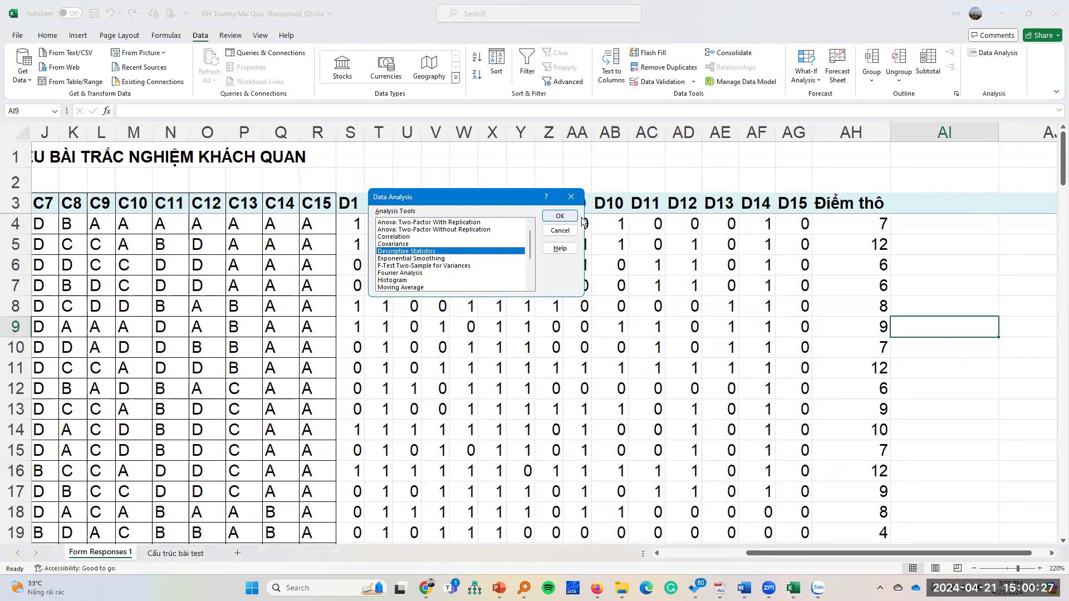
- Start Descriptive Statistics and set the input range to the raw score column with its header, $AH$3:$AH$110
click(559, 216)
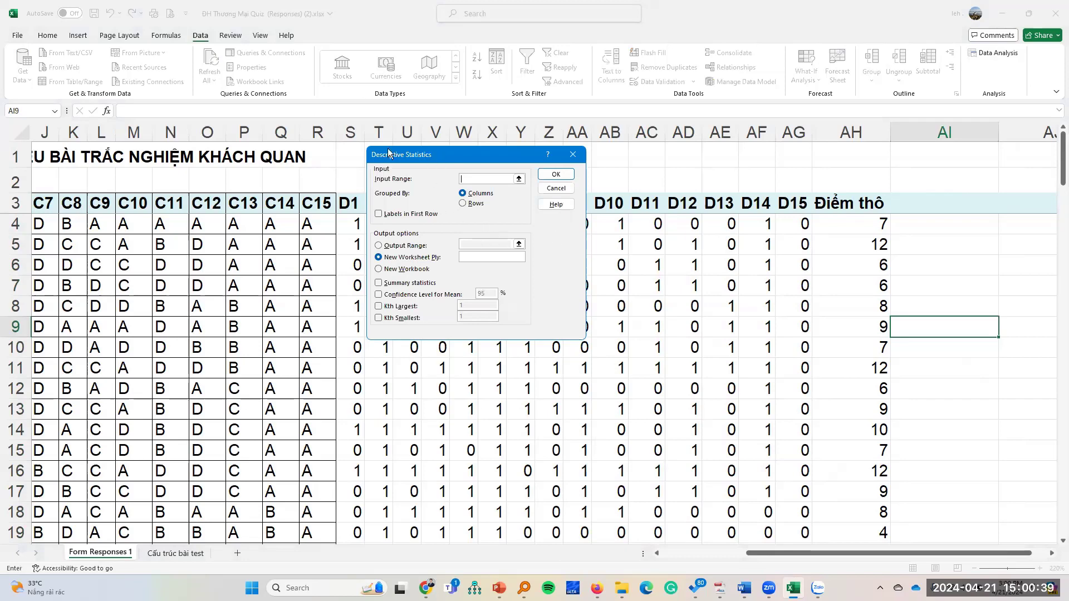
drag(433, 162, 383, 154)
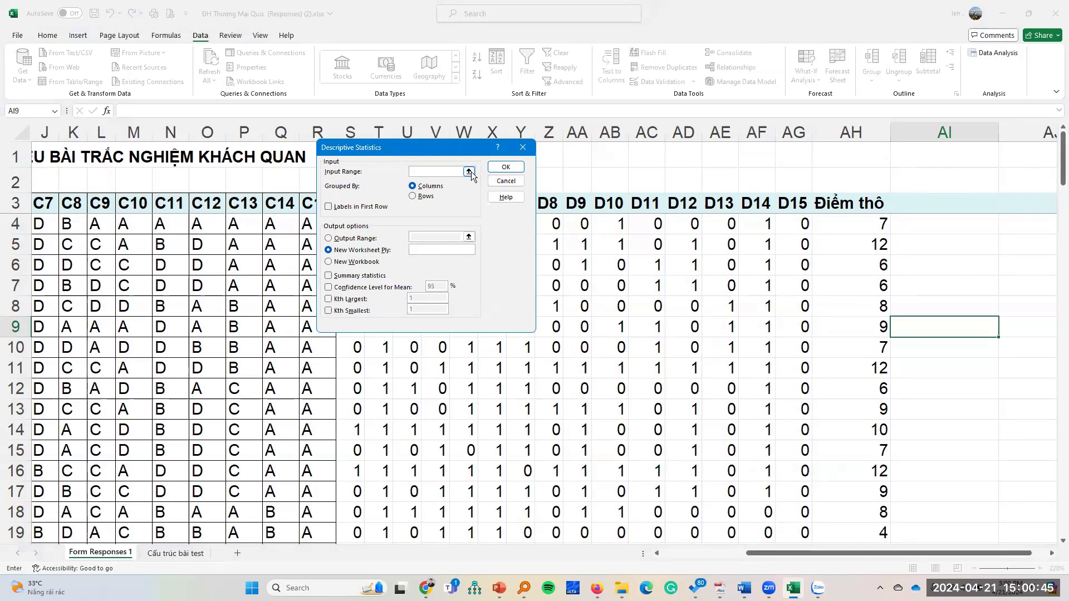
click(469, 172)
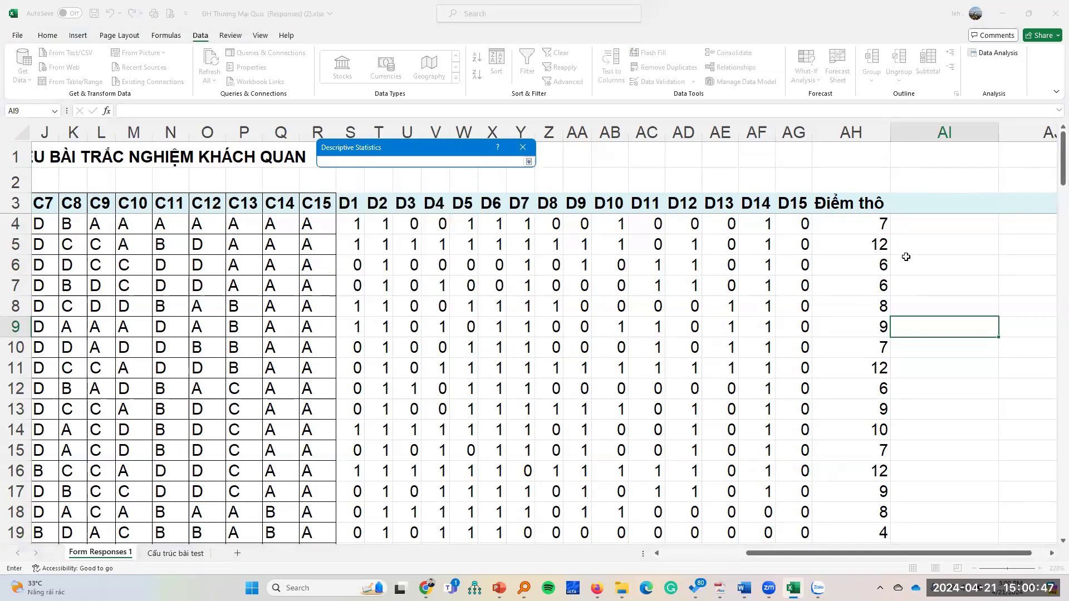
click(853, 203)
key(ctrl+shift+Down)
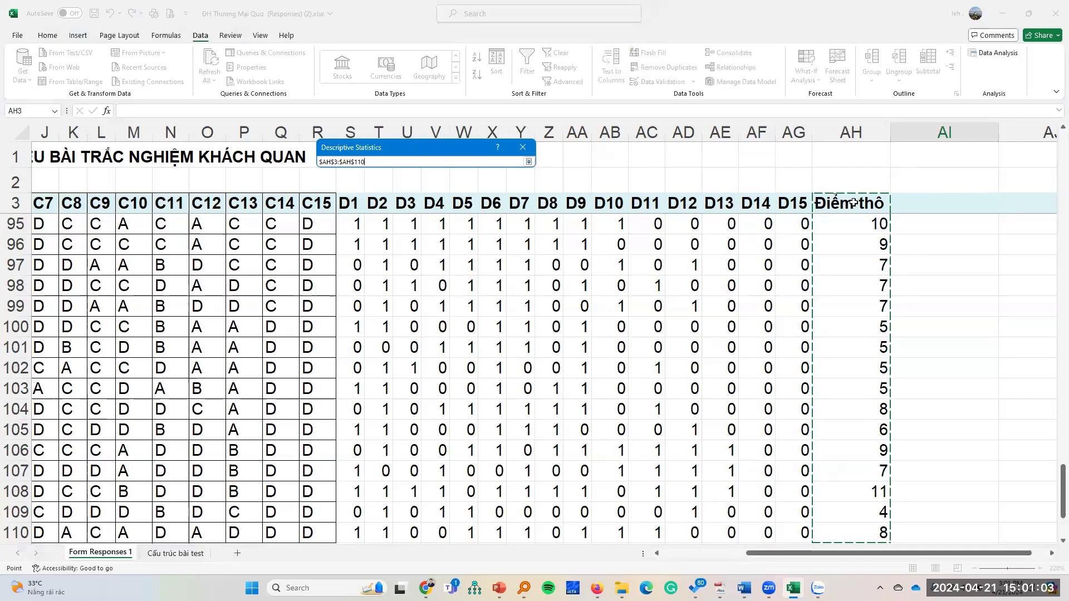
key(Return)
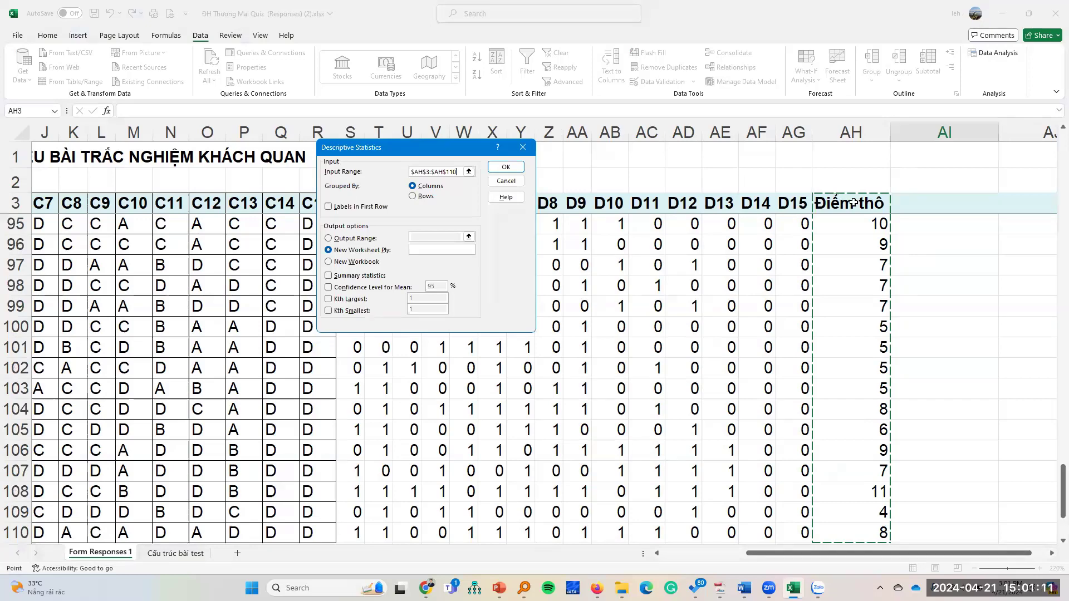
- Enable Labels in First Row and Summary statistics, and name the new output worksheet "Thống kê mô tả điểm bài trắc nghiệm"
click(356, 212)
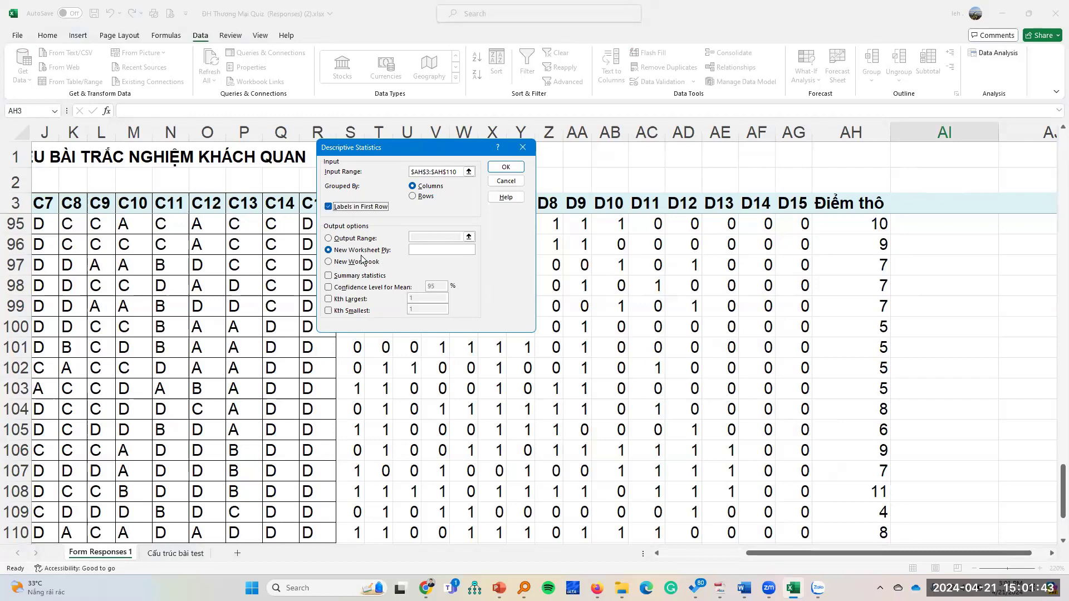
click(431, 249)
text(Thôn)
text(g kê m)
text(ô tả điểm)
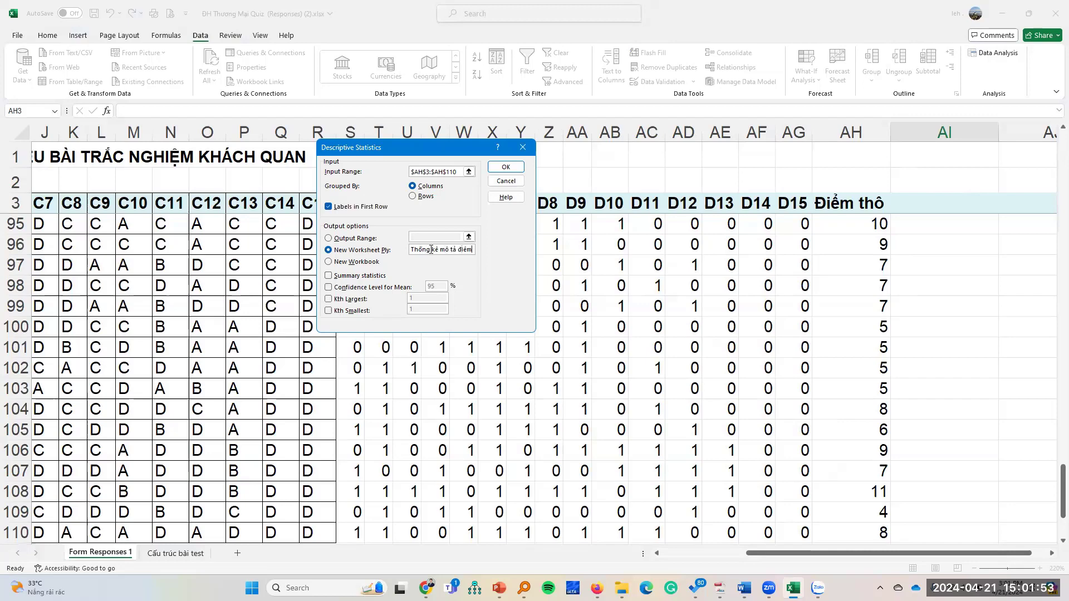
text( bài trắc nghiệm)
click(329, 276)
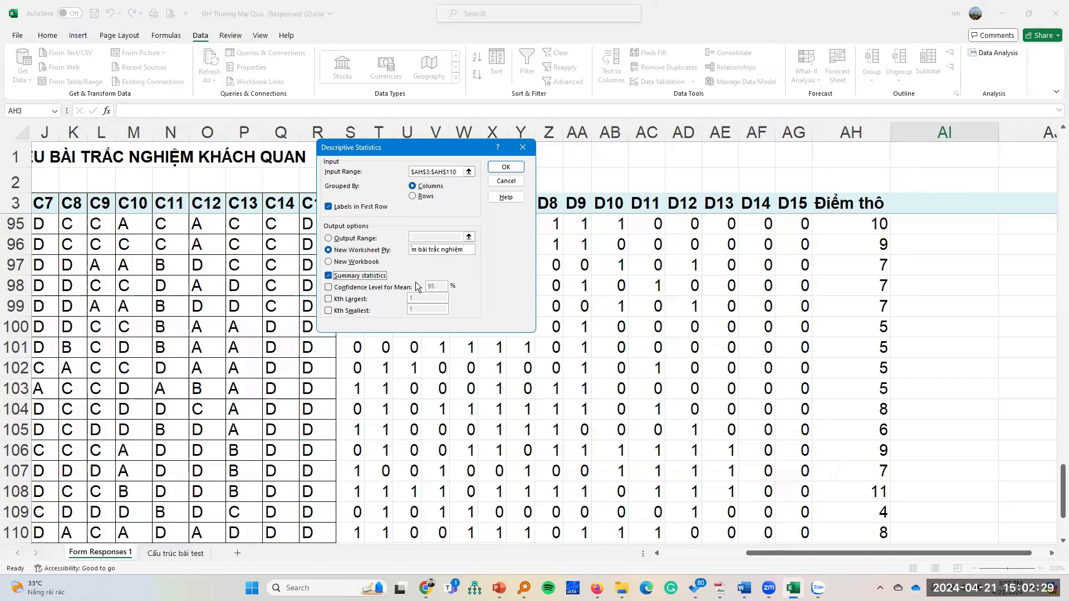
click(507, 168)
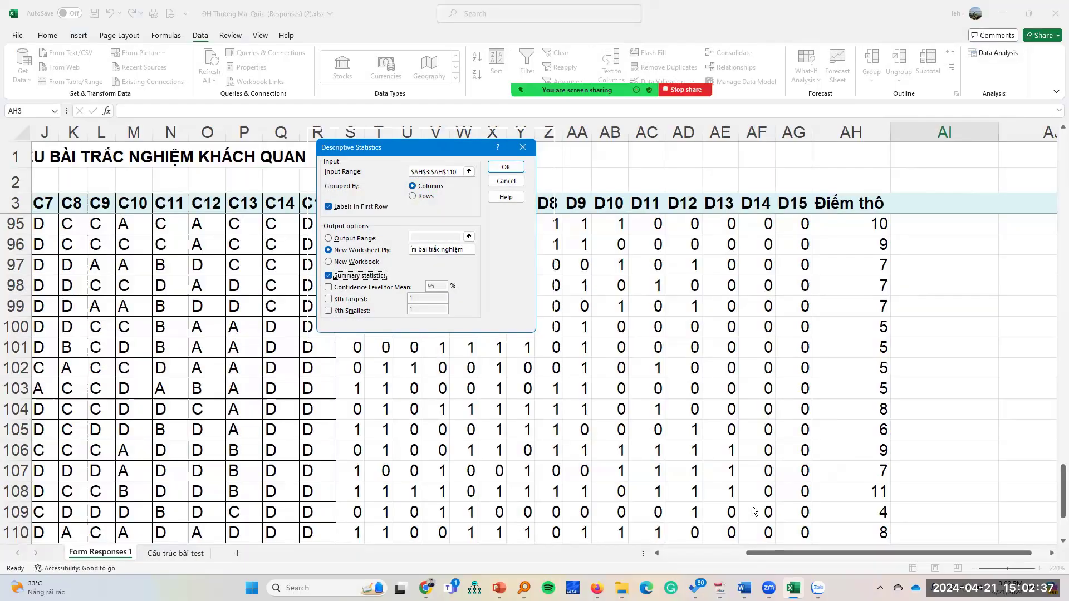
- Add a screenshot of the completed Descriptive Statistics settings to the Zalo group message and return to Excel
click(817, 588)
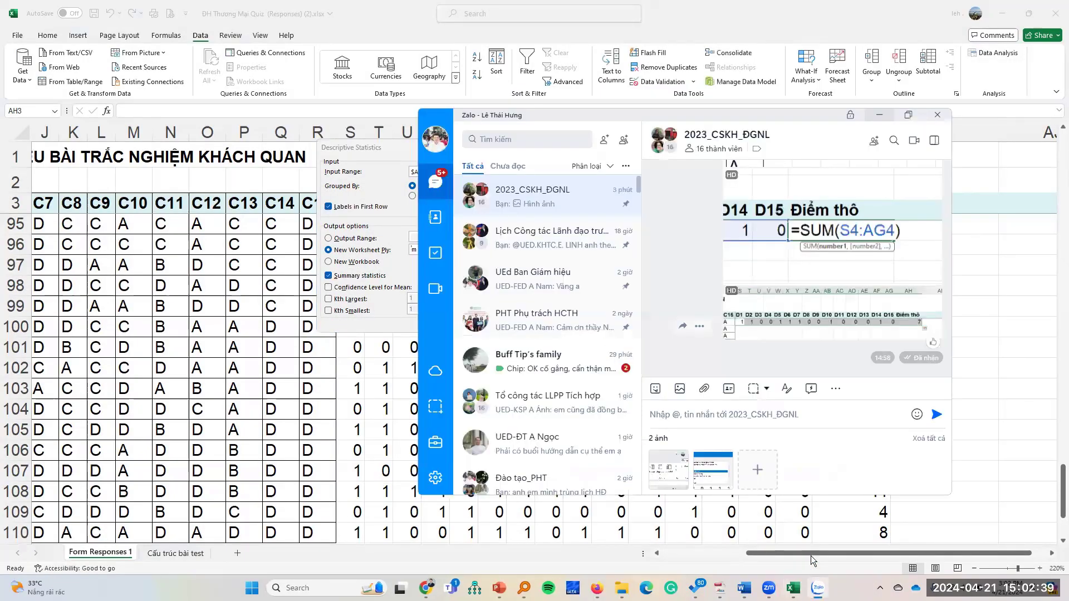
click(763, 415)
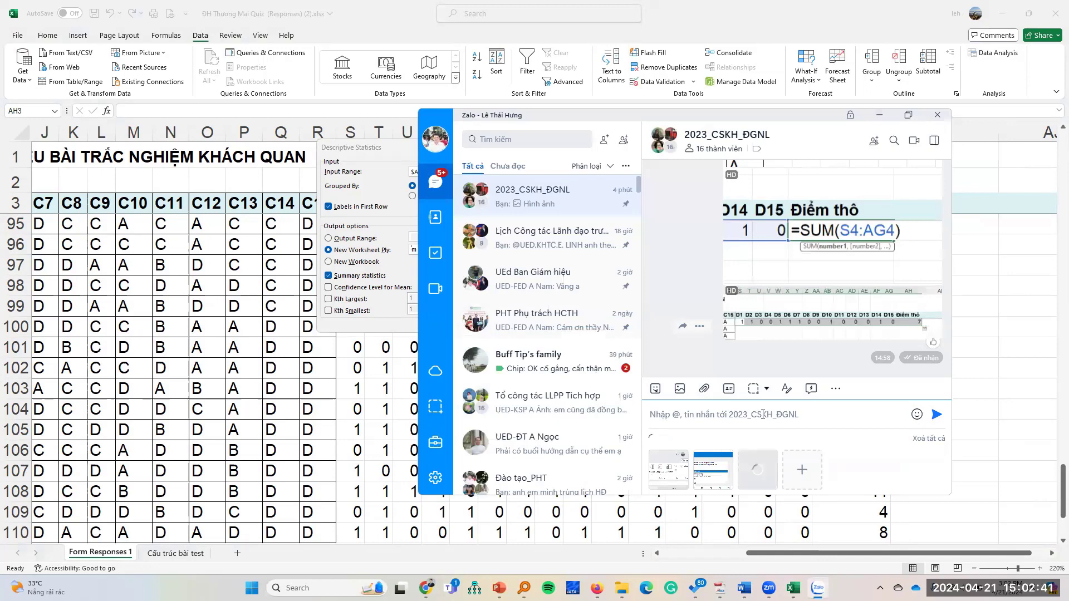
key(alt+Tab)
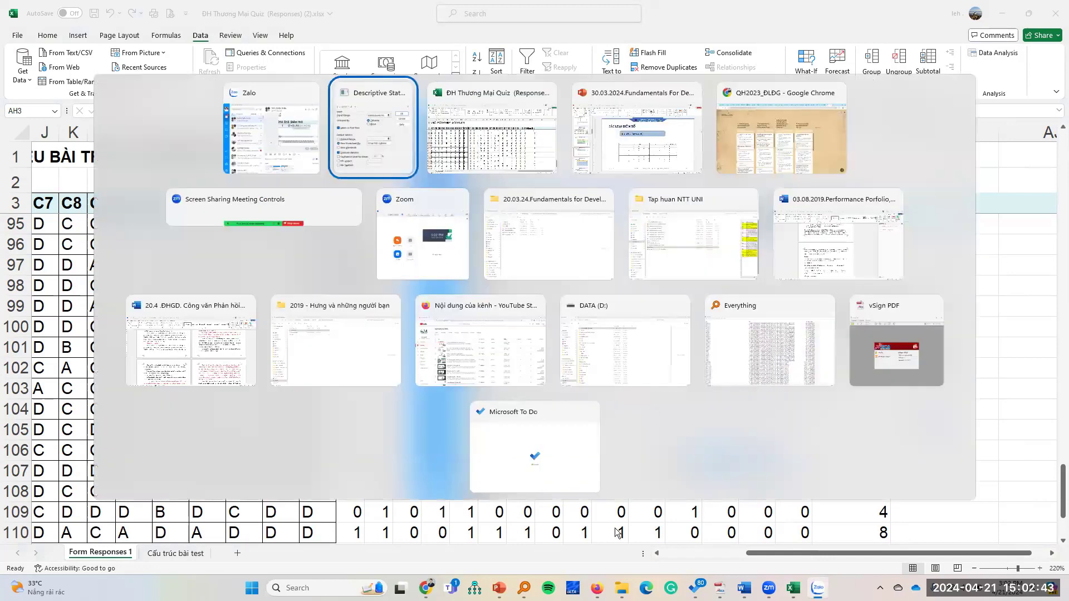
key(Escape)
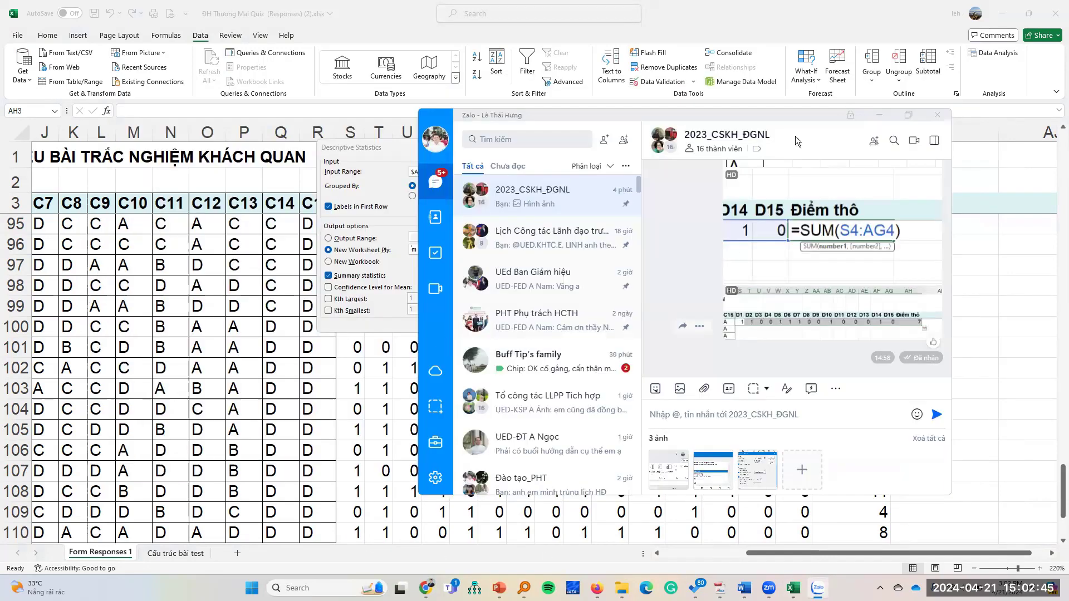
click(880, 115)
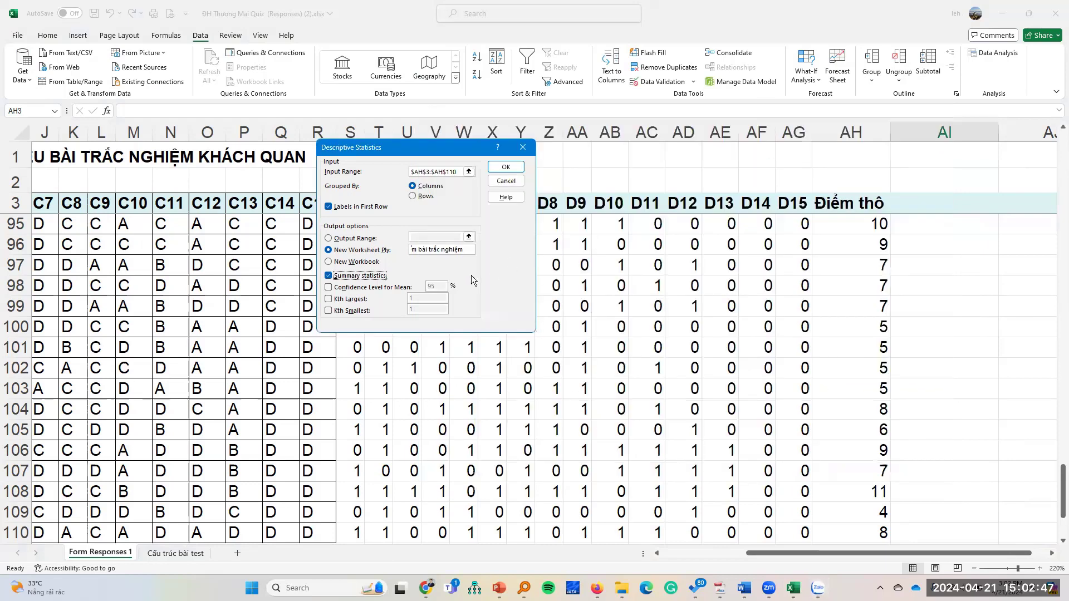
- Generate the descriptive statistics of the raw scores and fit columns A and B of the output sheet to their contents
click(512, 171)
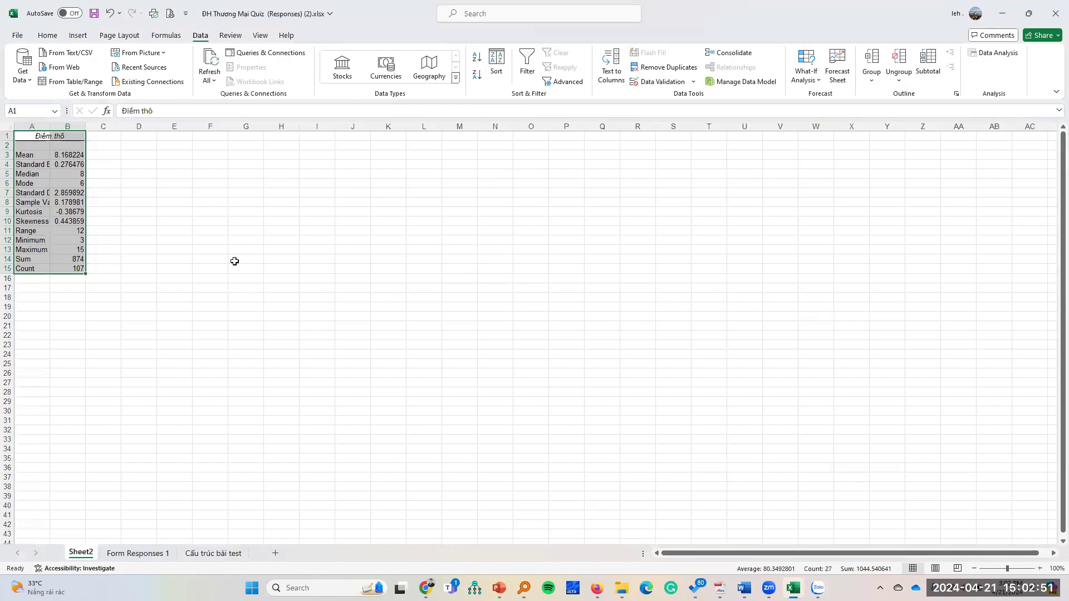
double_click(50, 125)
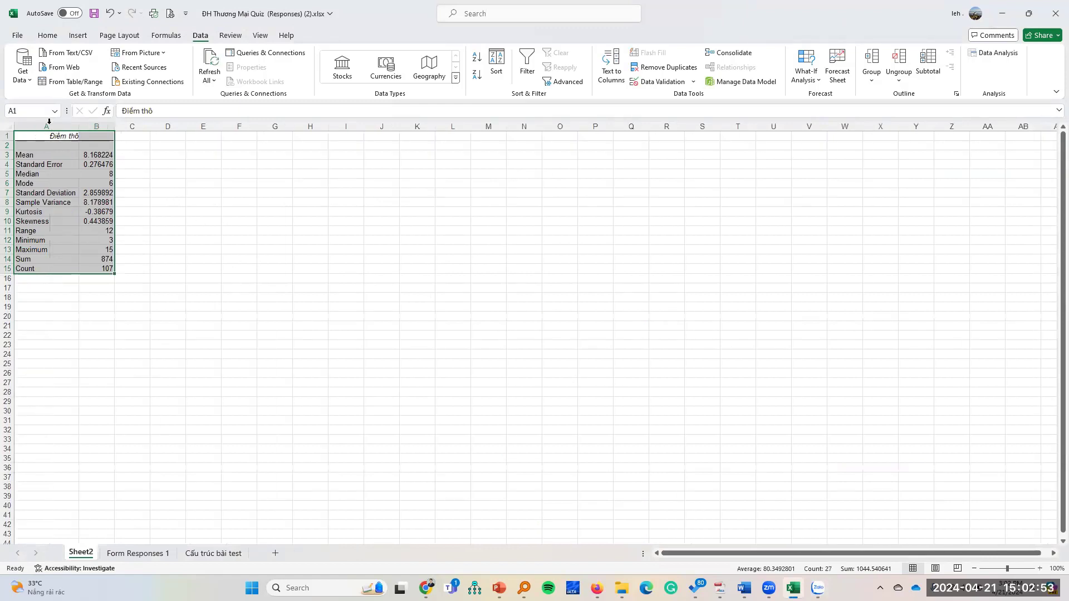
double_click(112, 124)
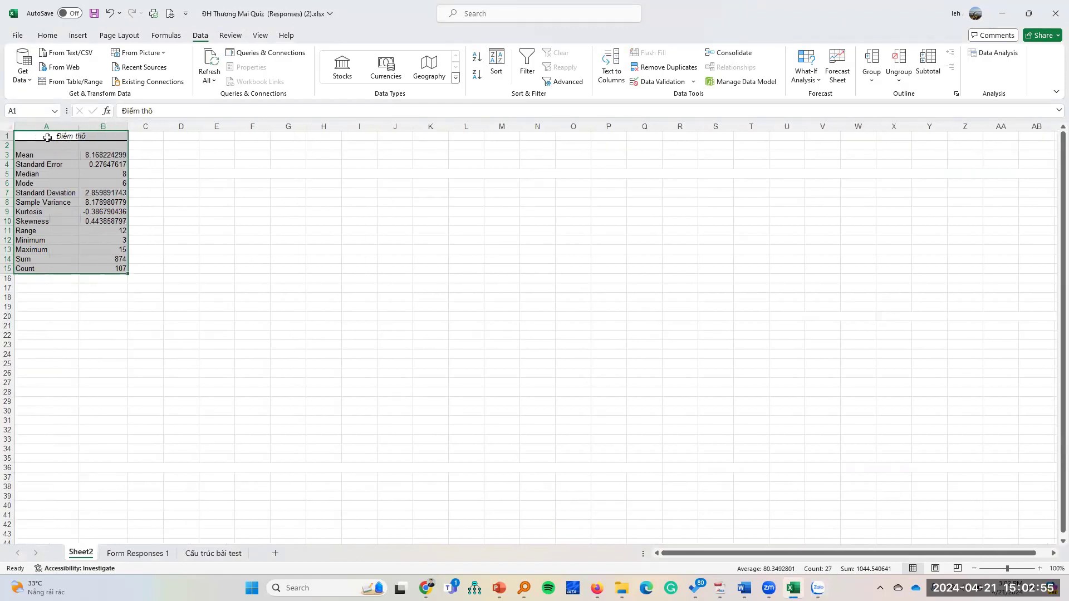
- Select the whole raw score statistics table, A1:B15
drag(46, 136, 121, 268)
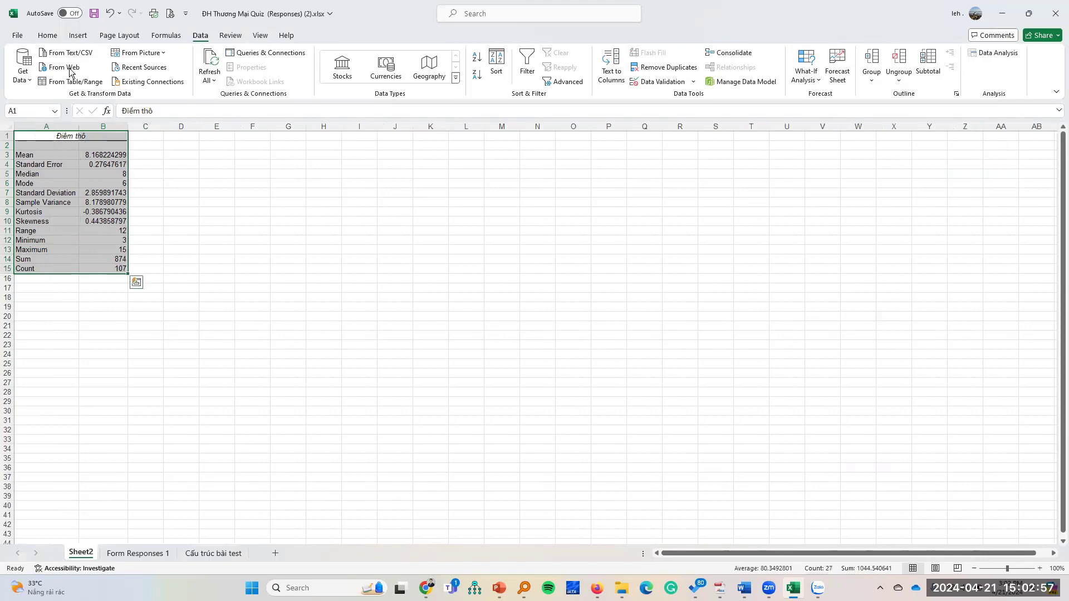
ctrl+scroll(362, 341, up, 6)
ctrl+scroll(362, 341, up, 3)
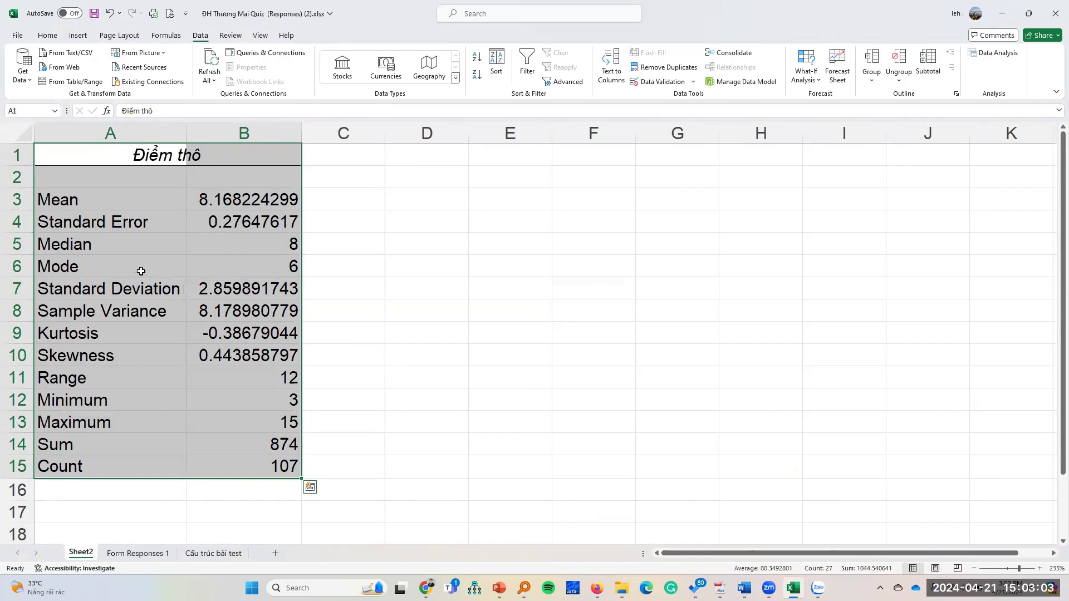
- Examine the raw score statistics one by one, from Mean down to Count
click(50, 185)
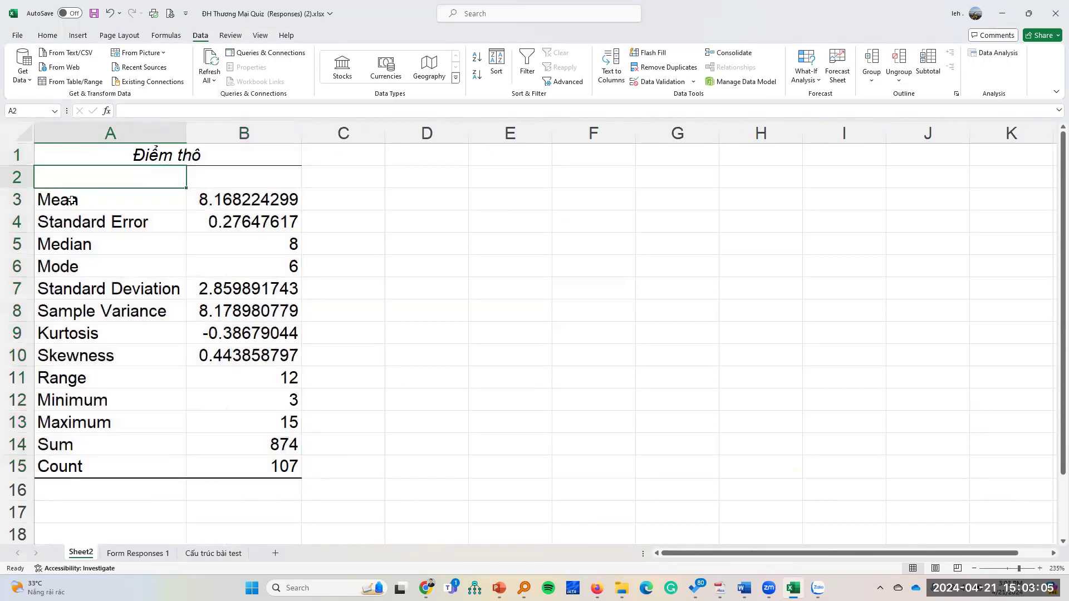
click(72, 200)
click(94, 223)
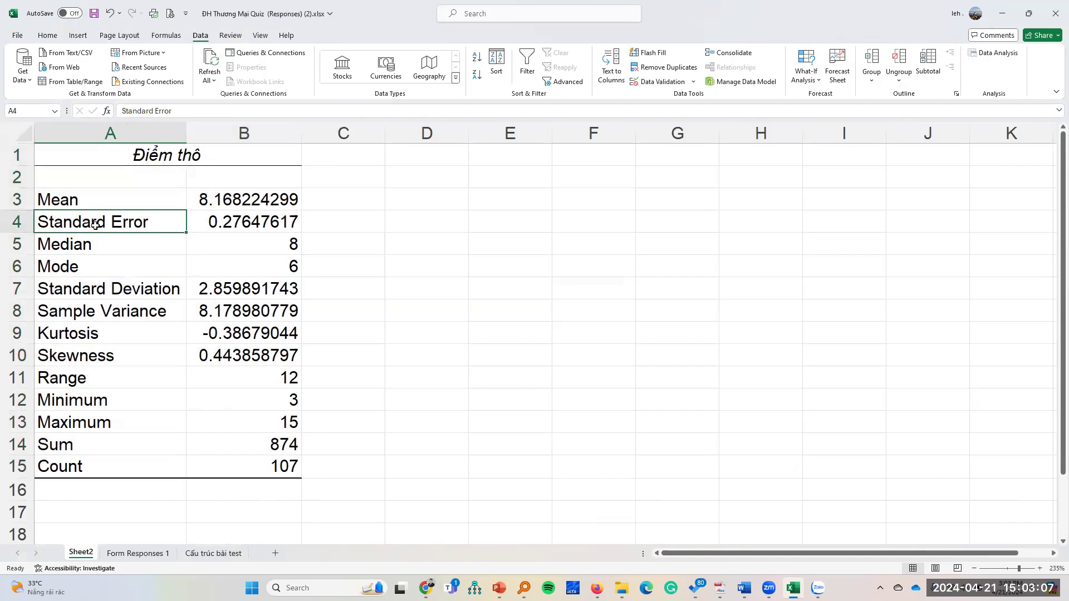
click(98, 247)
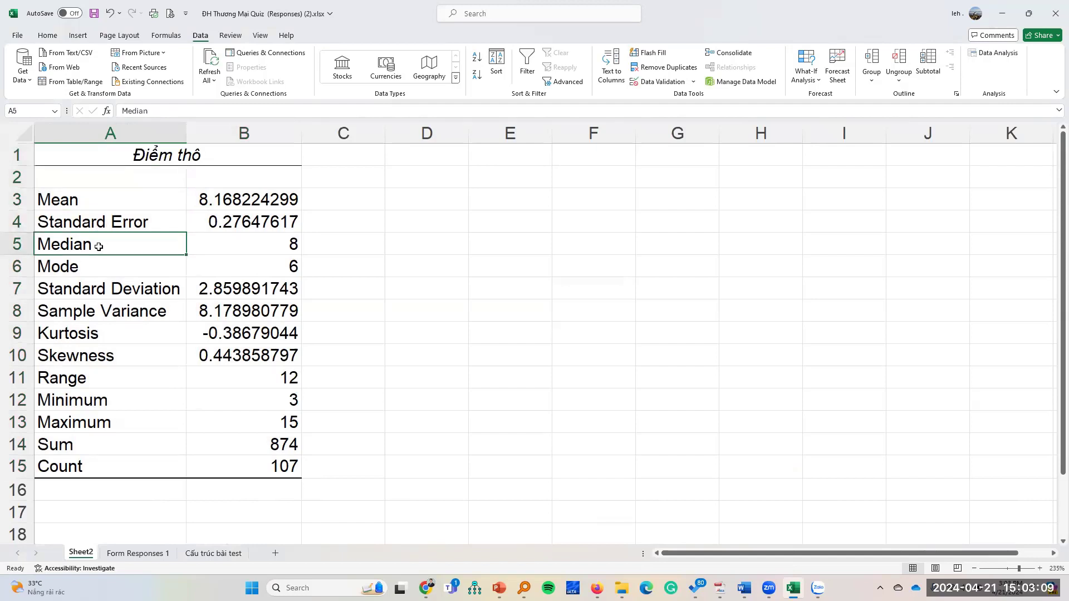
click(101, 269)
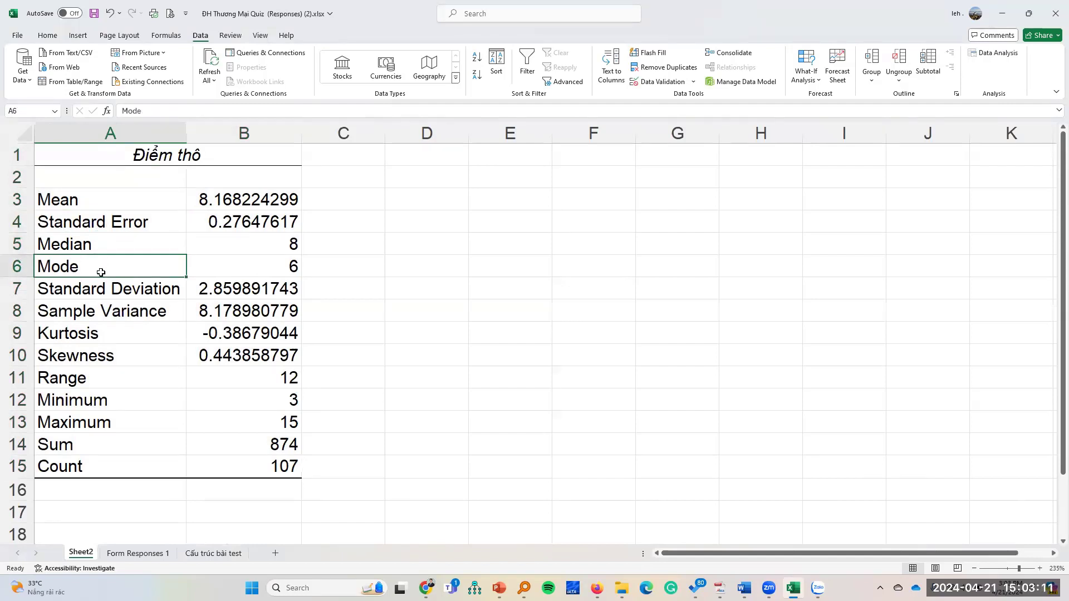
click(117, 293)
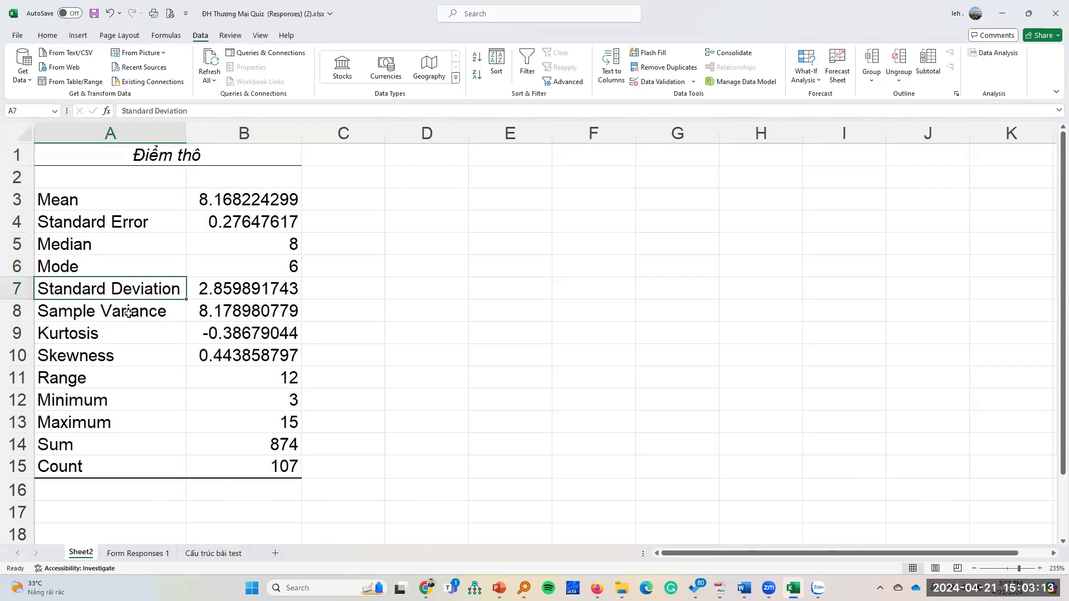
click(129, 313)
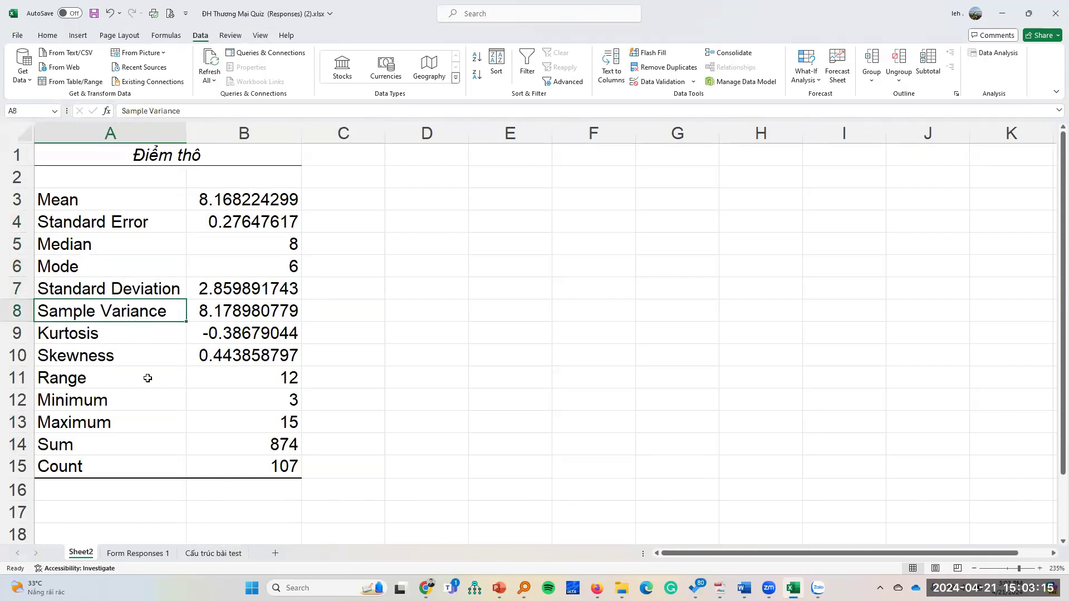
click(147, 378)
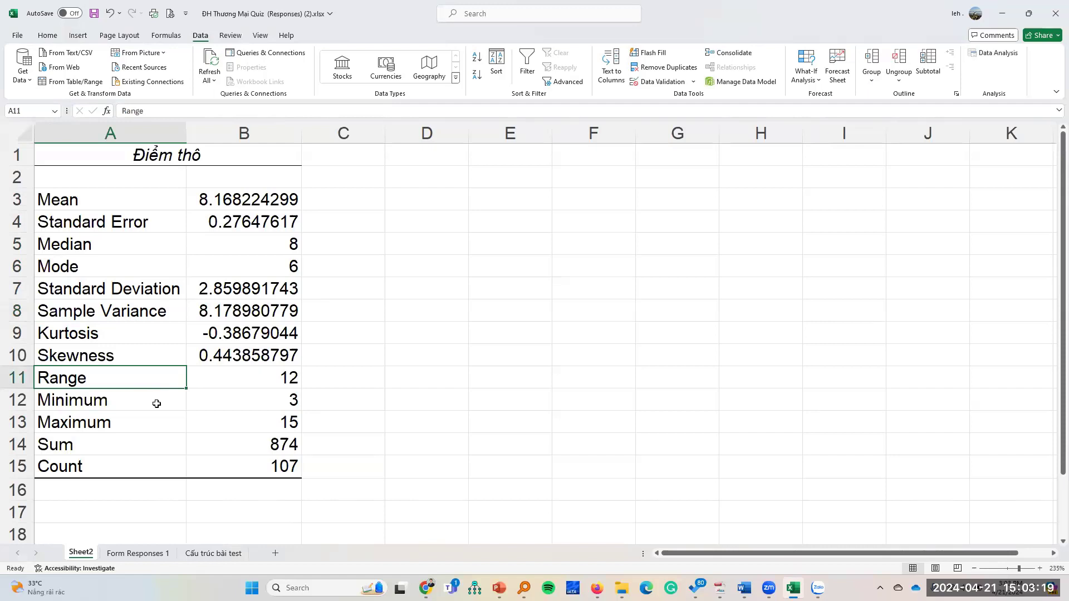
click(156, 404)
click(159, 425)
click(122, 447)
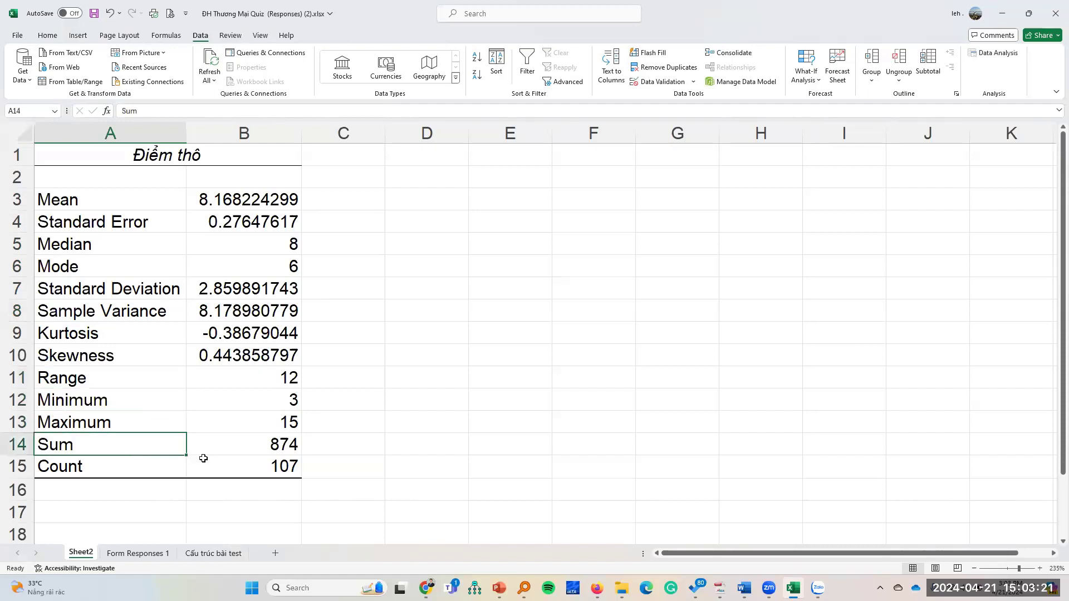
click(269, 468)
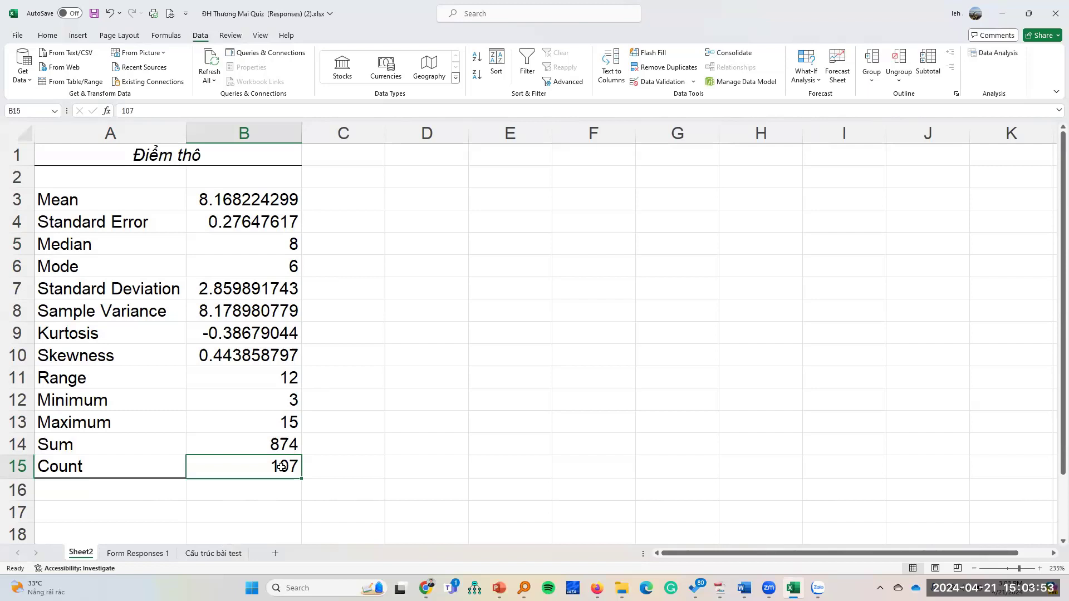
- Start a Histogram analysis on Form Responses 1 with the Điểm thô column, AH3:AH110, as the input range
click(137, 553)
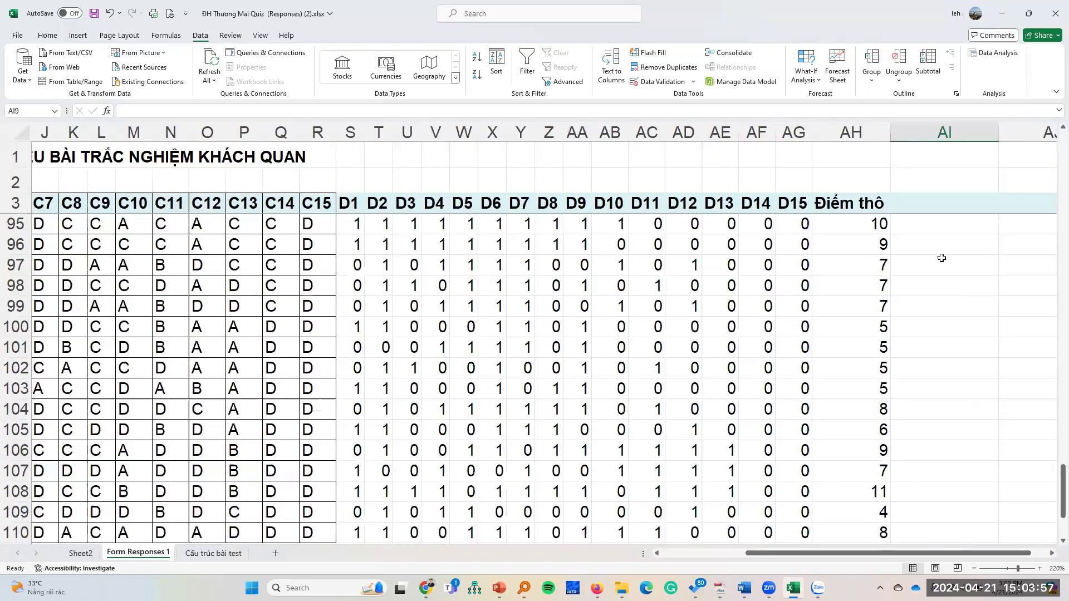
click(996, 53)
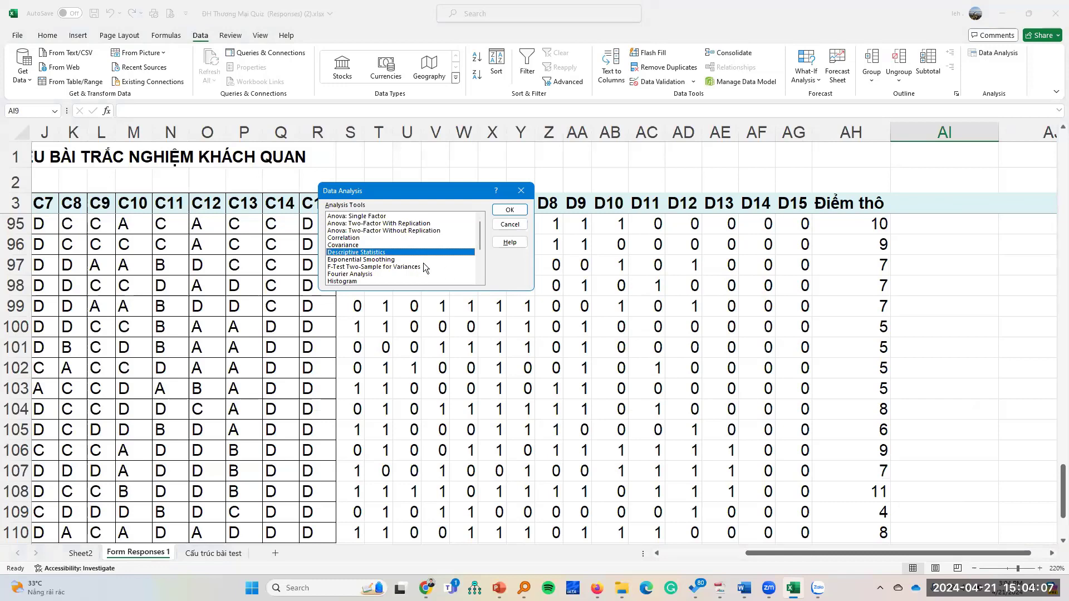
click(344, 282)
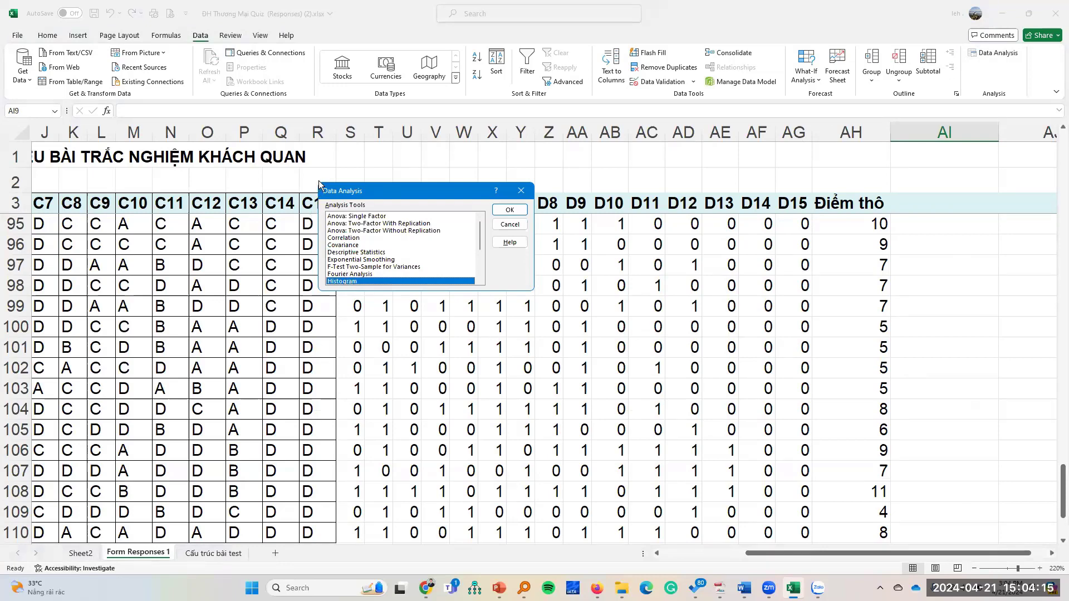
click(507, 211)
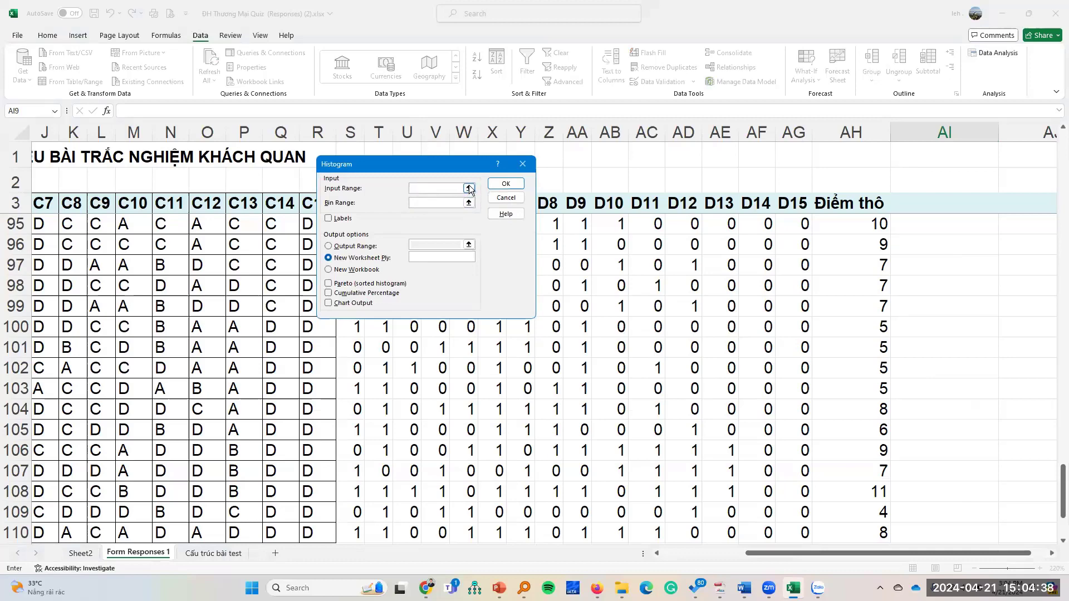
click(469, 188)
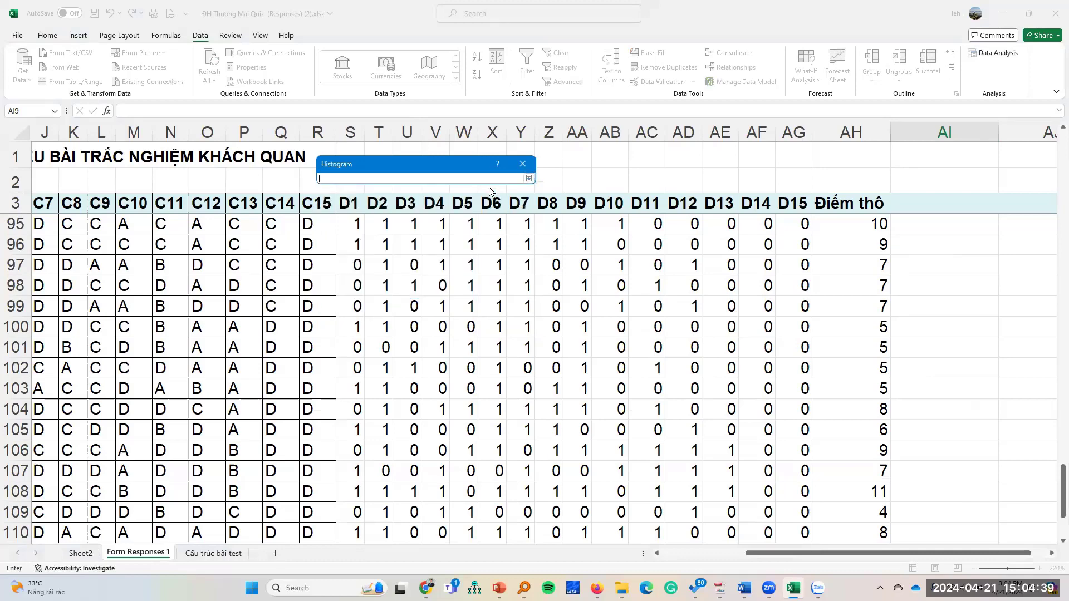
click(846, 203)
key(ctrl+shift+Down)
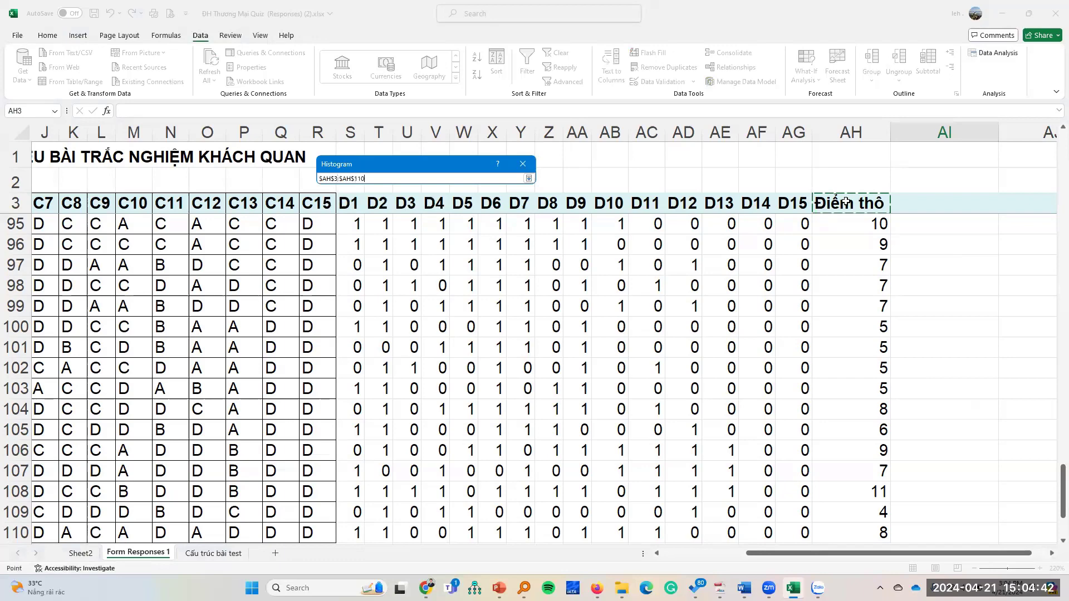
key(Return)
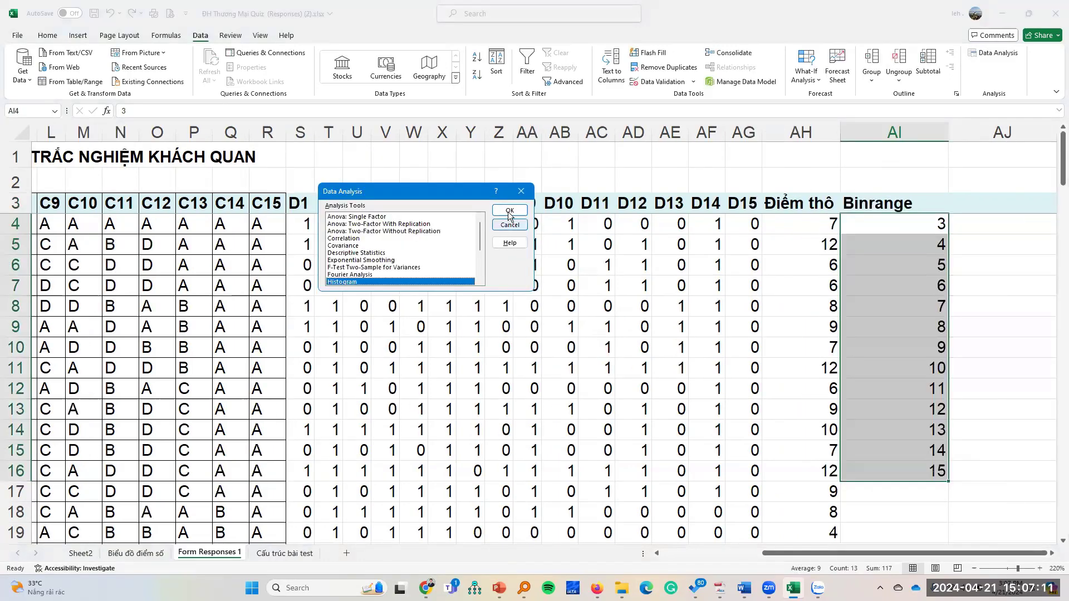
- Reopen the Histogram analysis and set its bin range to the Binrange column, AI3:AI16
click(509, 212)
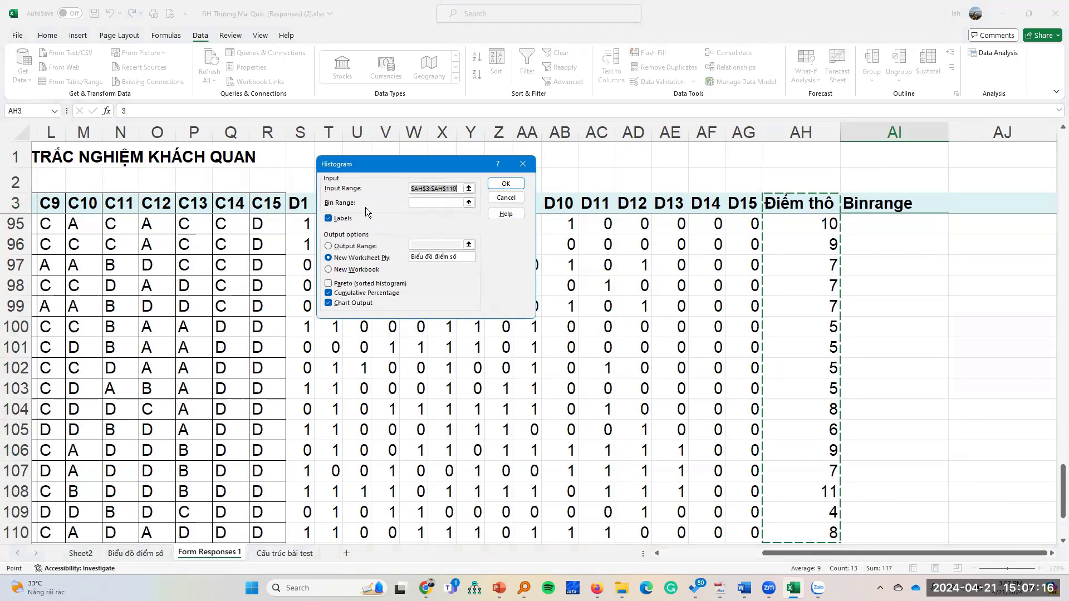
click(468, 203)
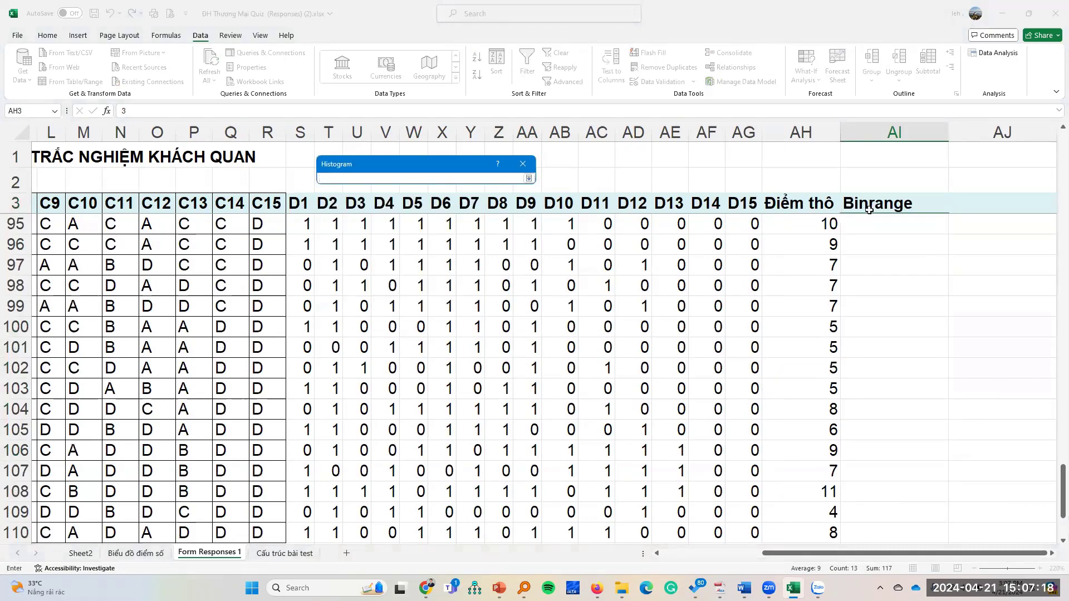
scroll(896, 231, up, 20)
drag(896, 470, 895, 233)
click(900, 204)
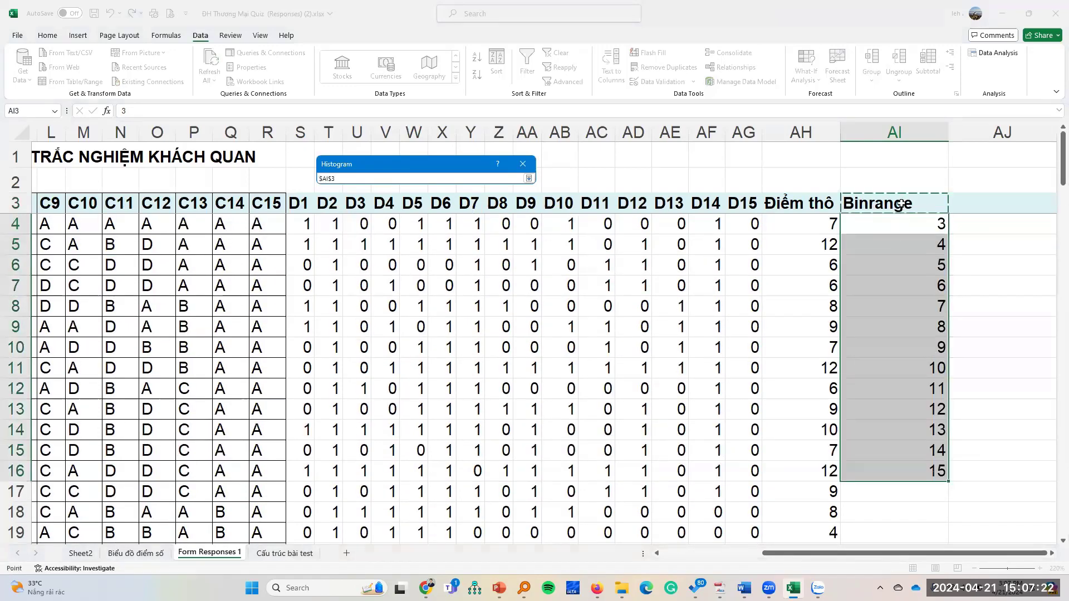
click(529, 178)
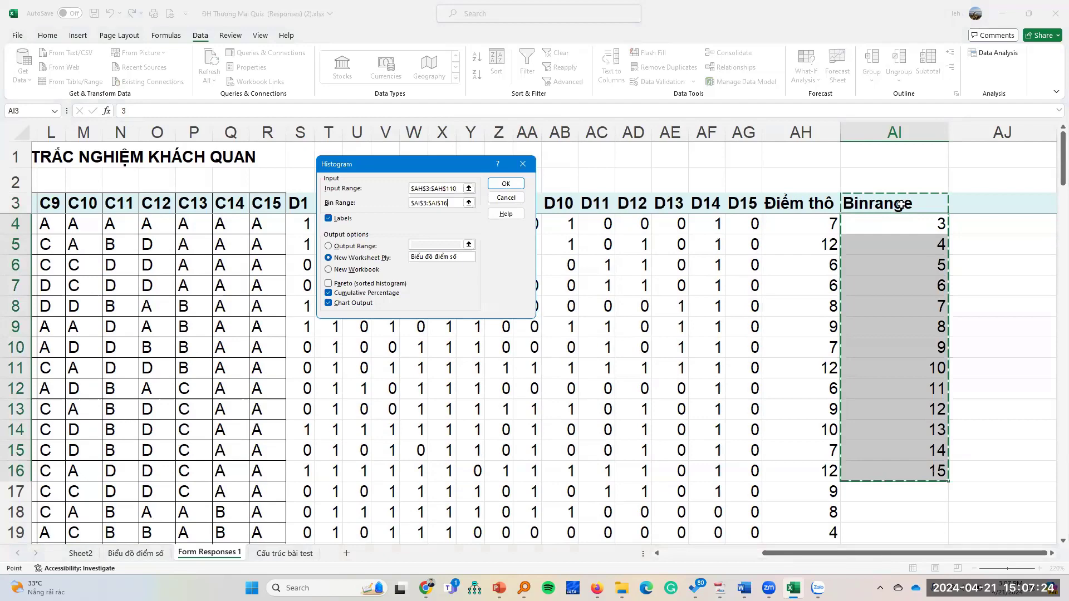
- Name the new output worksheet "Biểu đồ điểm số 1" and generate the histogram
click(466, 257)
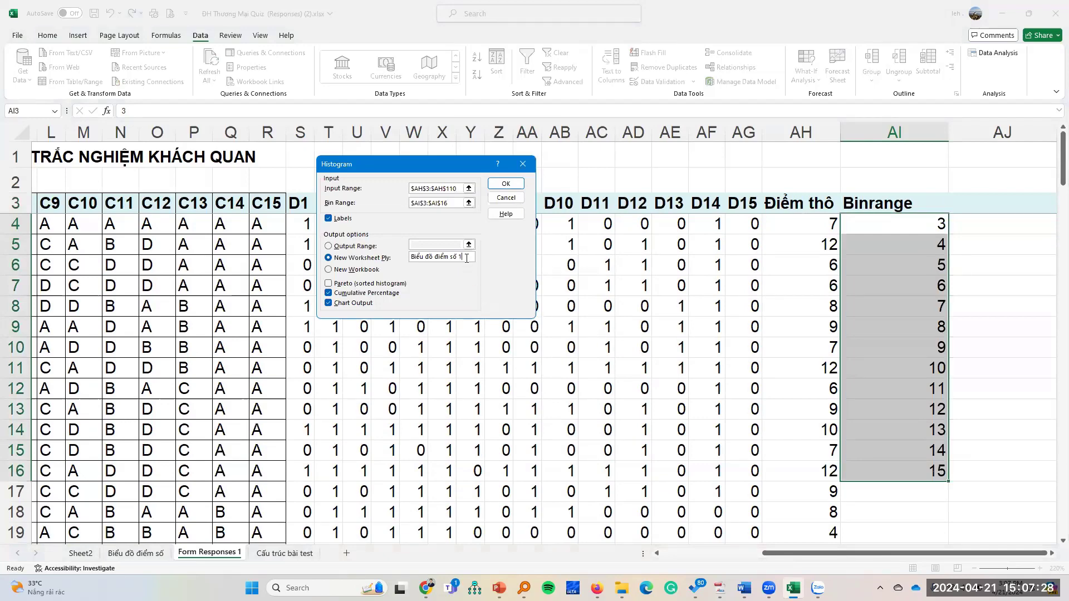
click(507, 184)
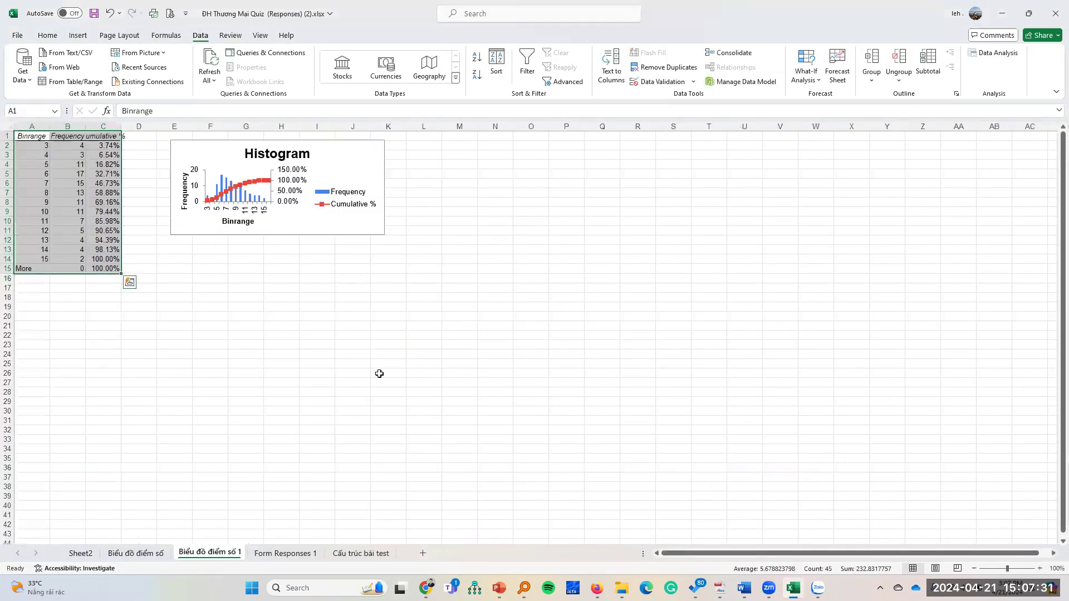
click(378, 372)
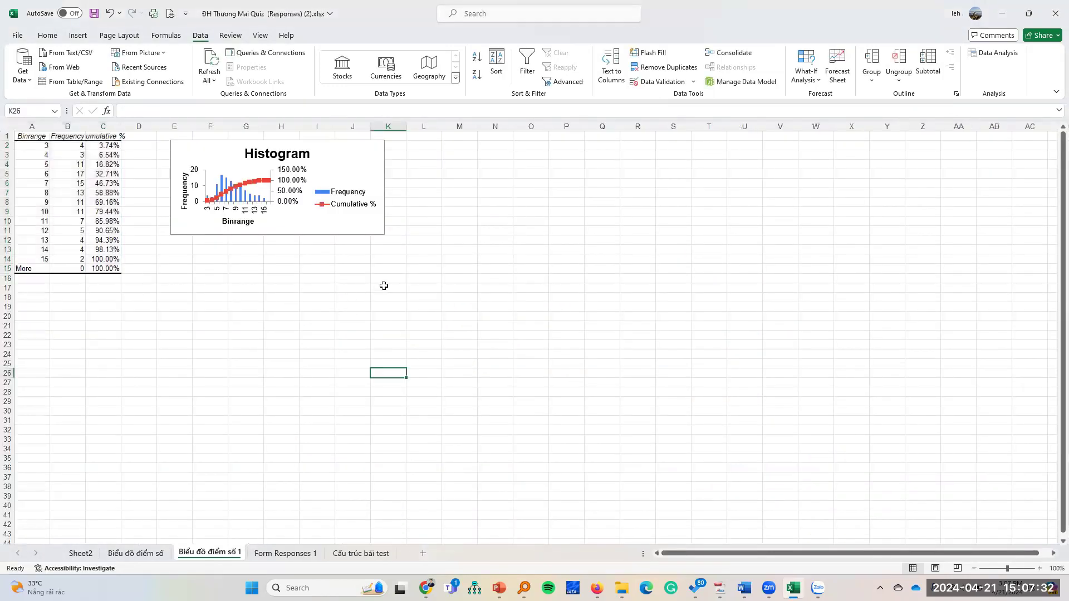
- Enlarge the histogram chart and place it well clear of the frequency table, across about columns N to Z
click(378, 235)
drag(378, 235, 948, 386)
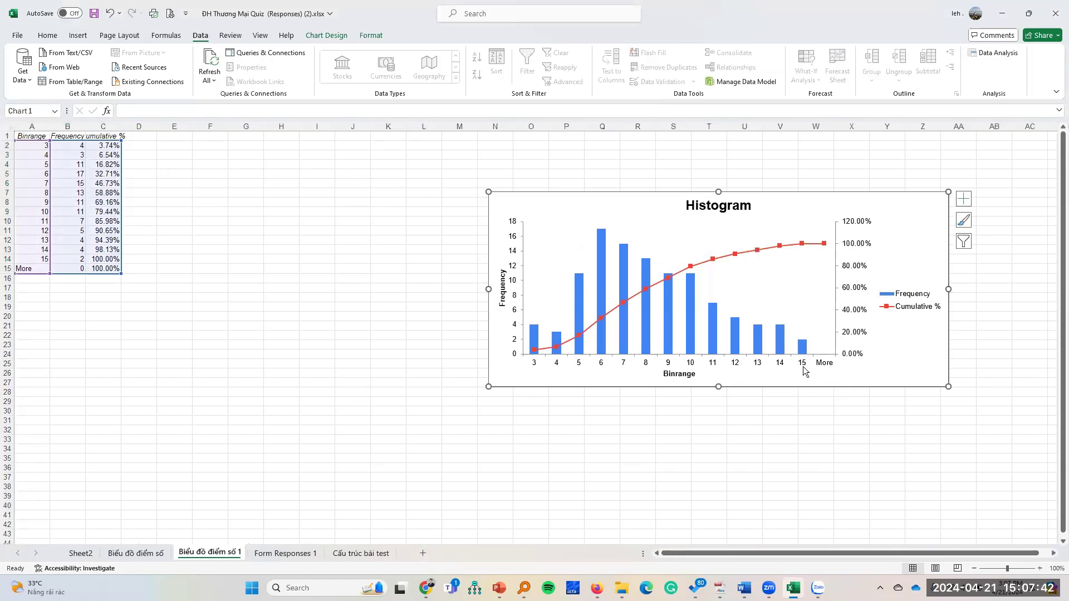
click(250, 279)
click(148, 260)
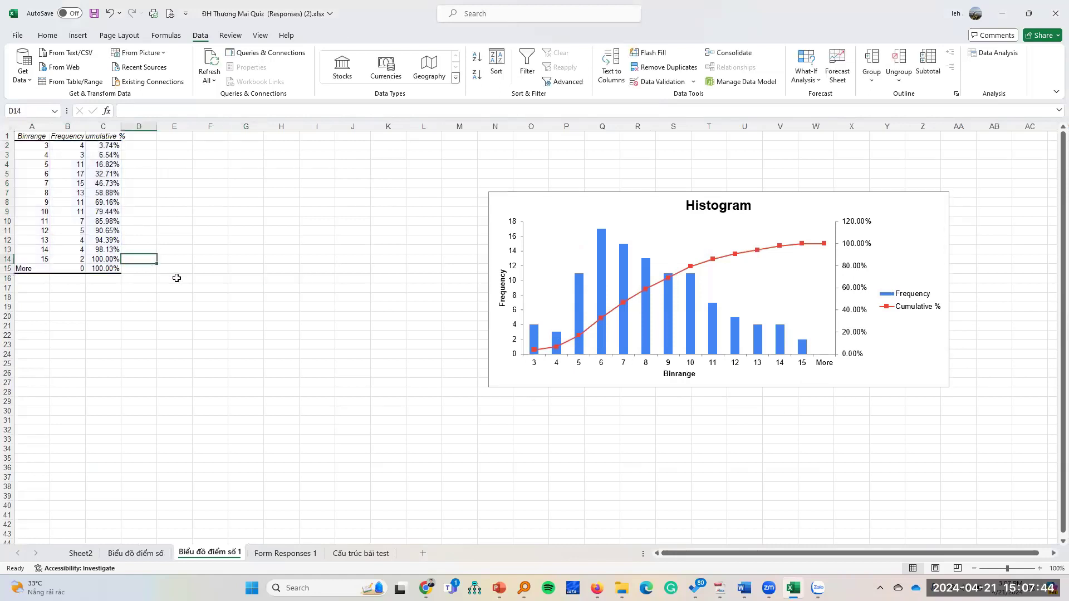
- Fit the Frequency and Cumulative % columns of the histogram table to their contents
scroll(183, 260, up, 9)
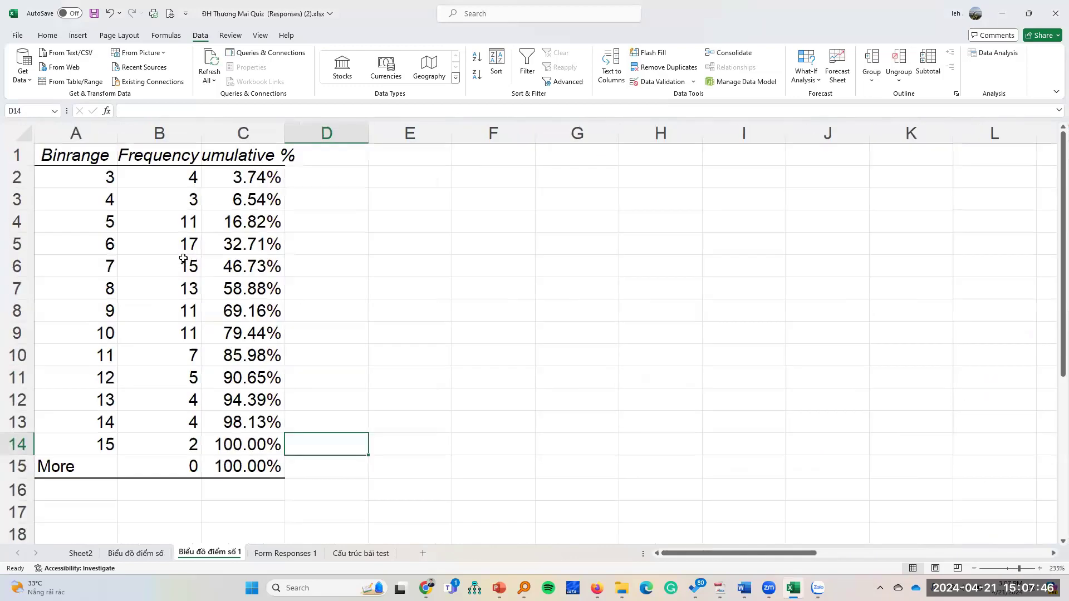
scroll(184, 259, up, 1)
click(111, 184)
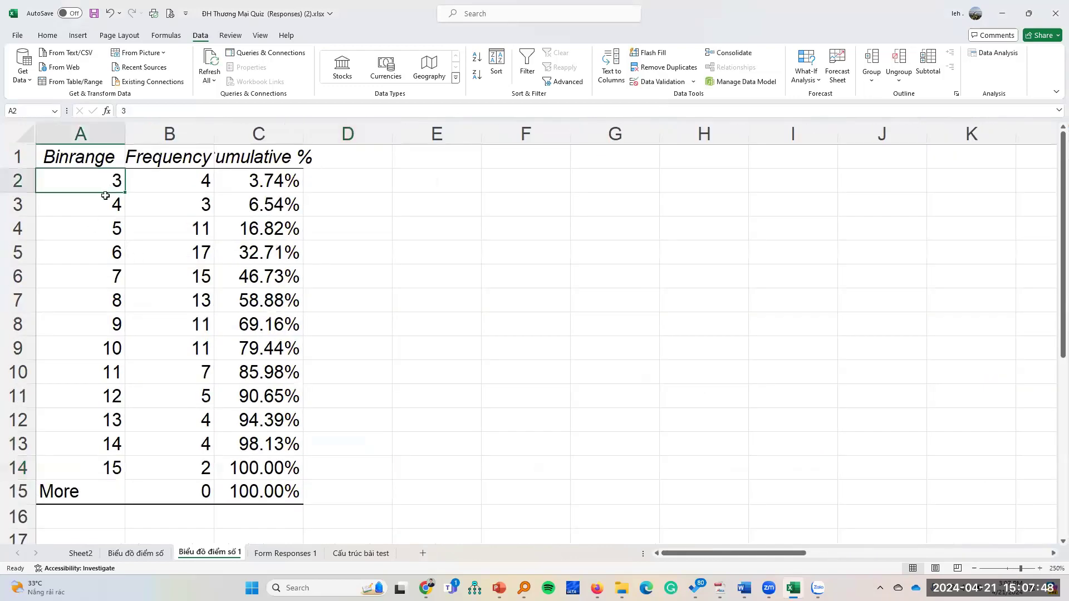
click(105, 196)
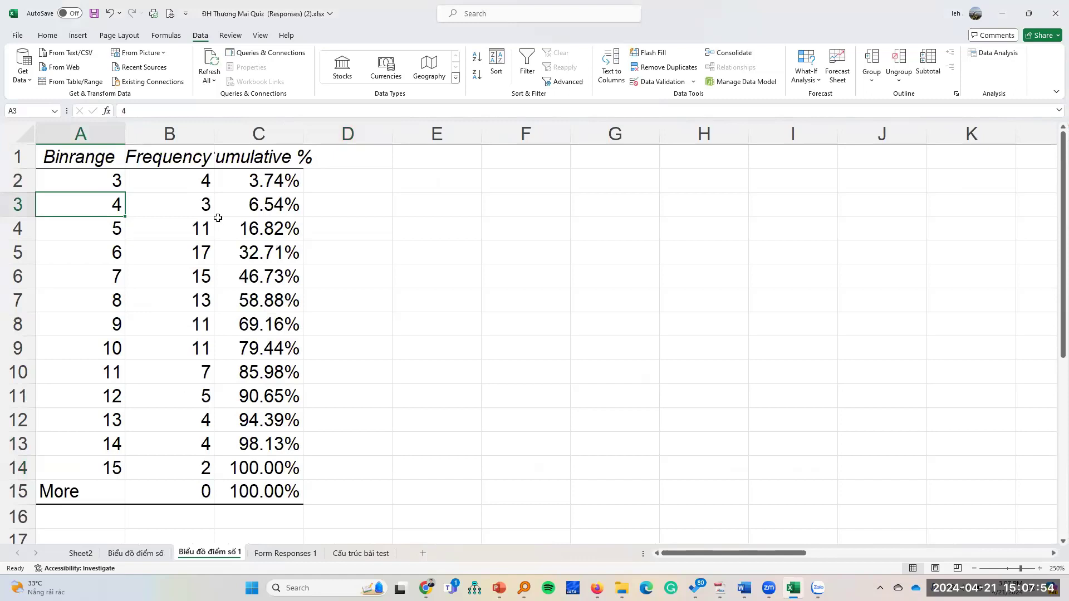
double_click(218, 133)
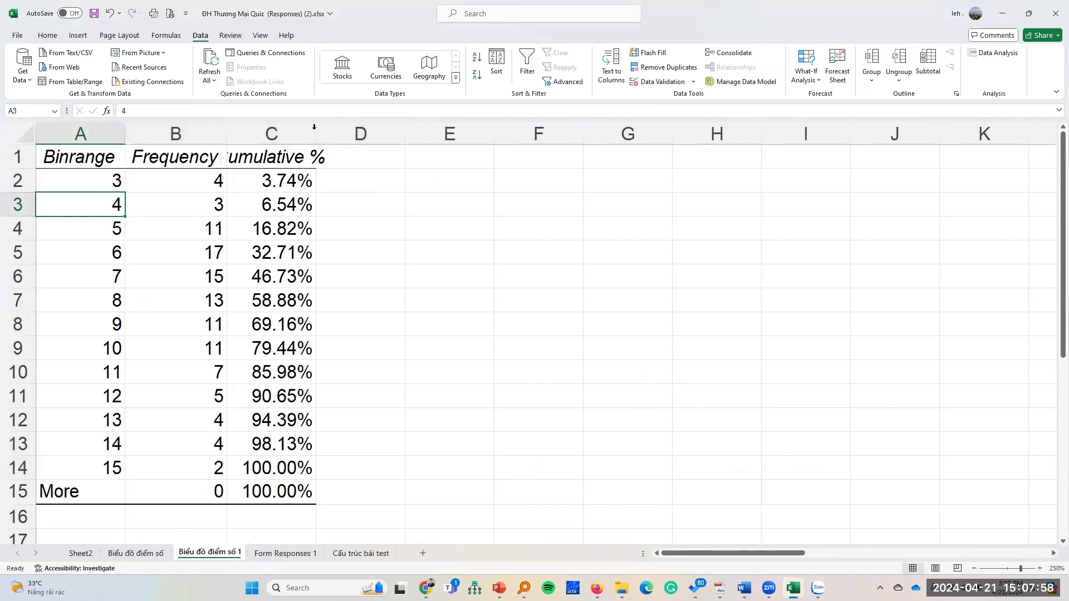
double_click(314, 127)
click(436, 291)
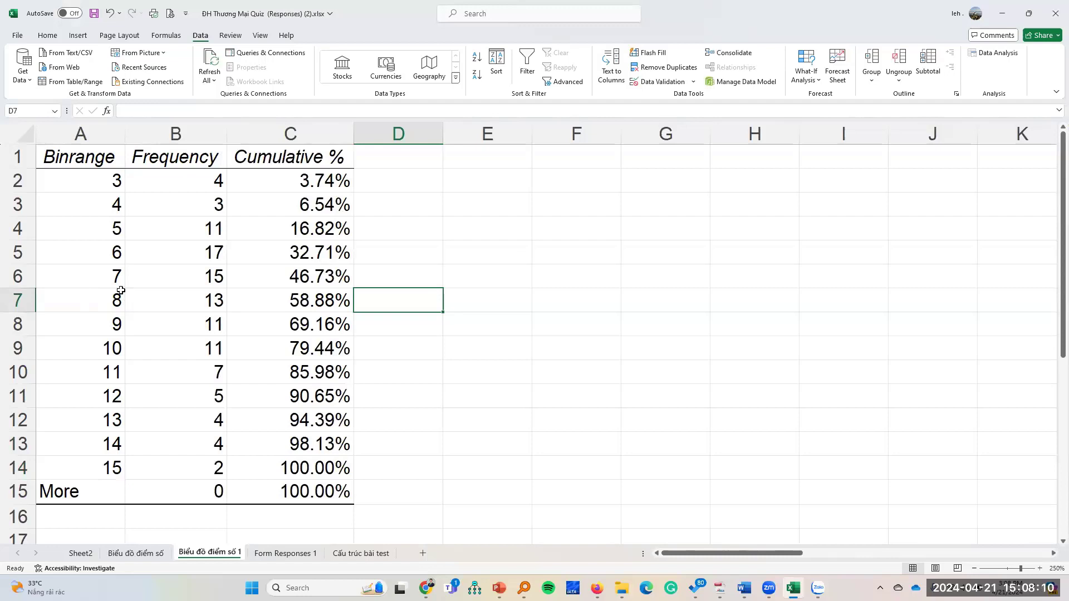
- Highlight row 6, the score 7 bin, with the light teal fill color
click(10, 275)
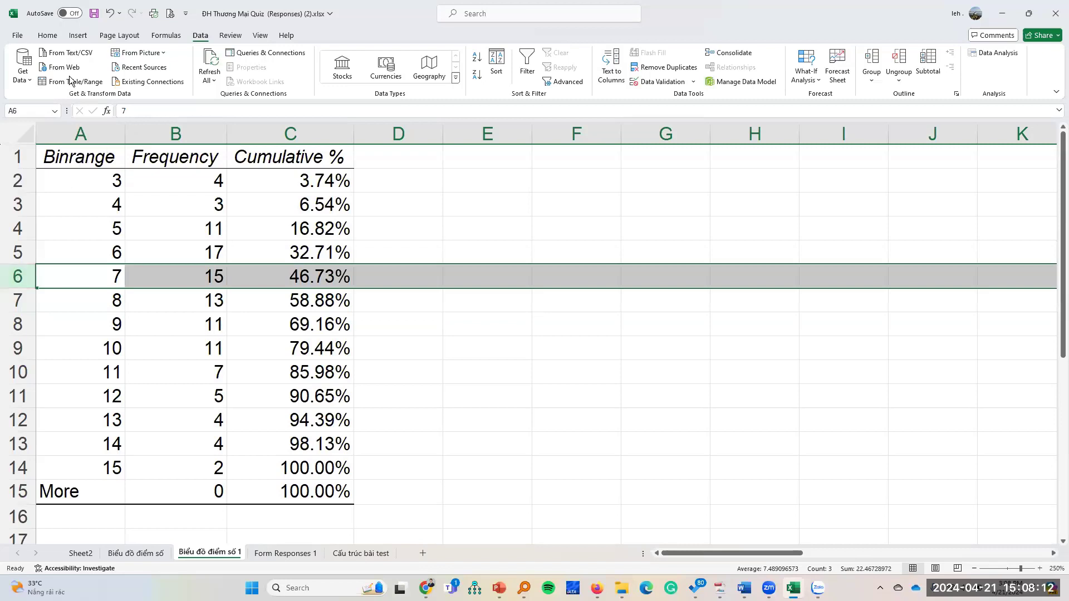
click(47, 35)
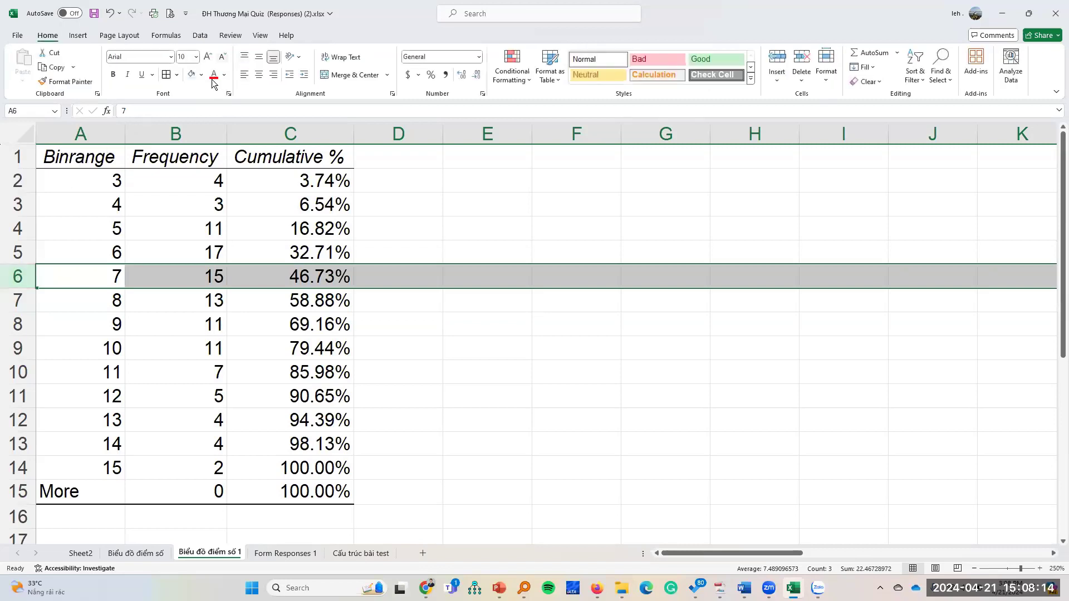
click(192, 75)
click(346, 295)
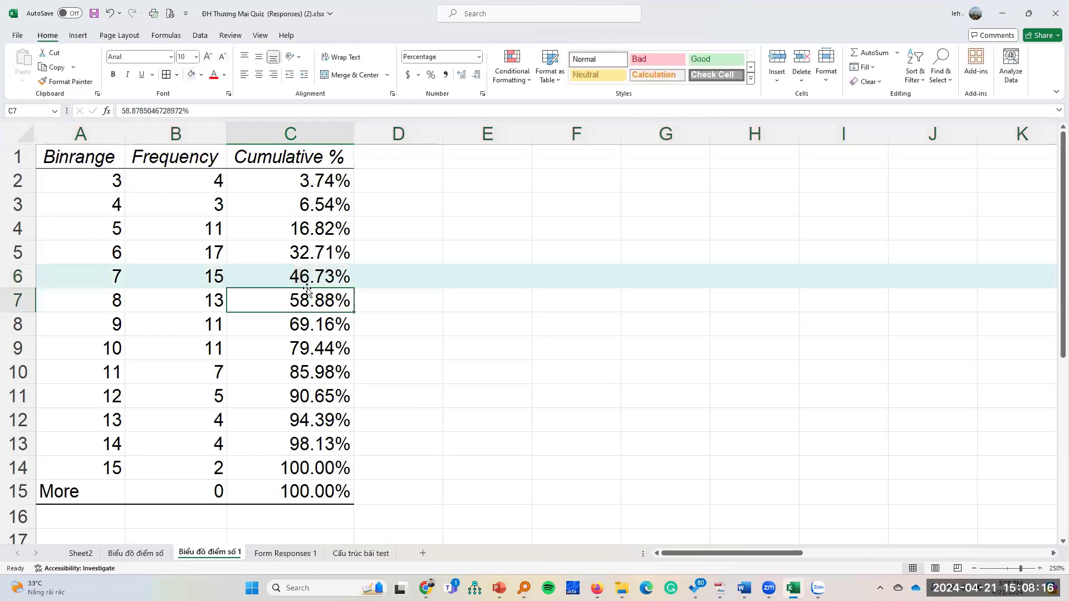
click(299, 275)
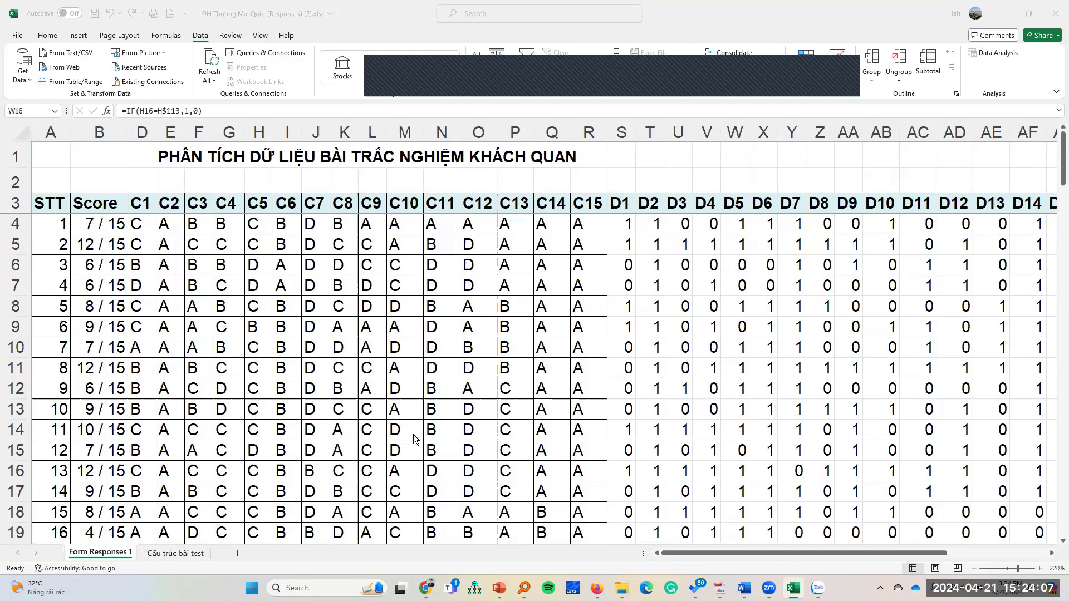
- Examine which questions on the "Cấu trúc bài test" sheet belong to each CLO group in the CĐR column
click(184, 551)
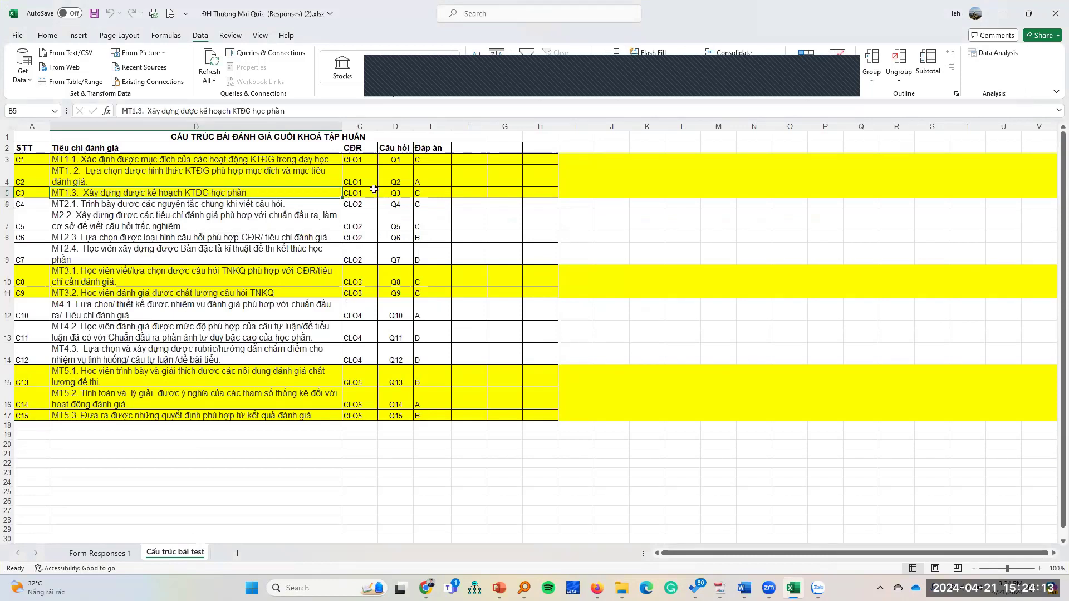
drag(358, 158, 358, 192)
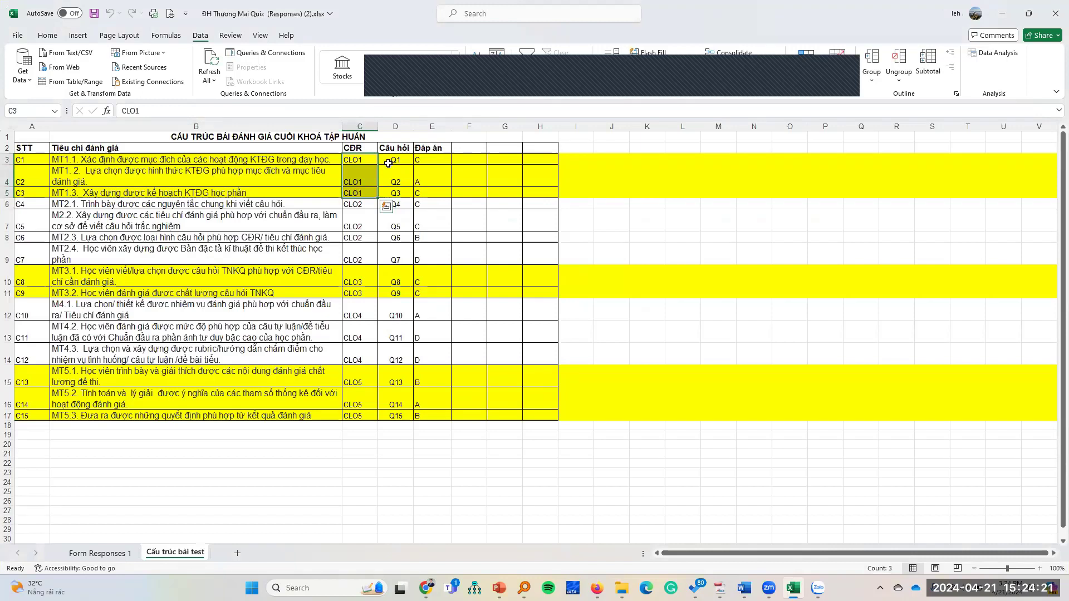
drag(358, 205, 360, 258)
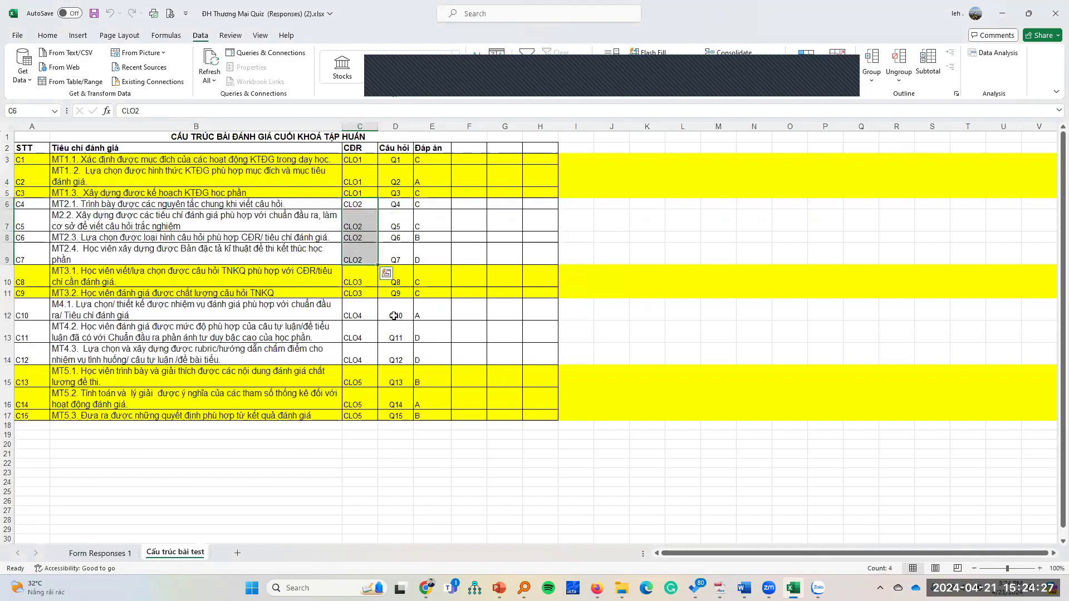
drag(361, 274, 363, 292)
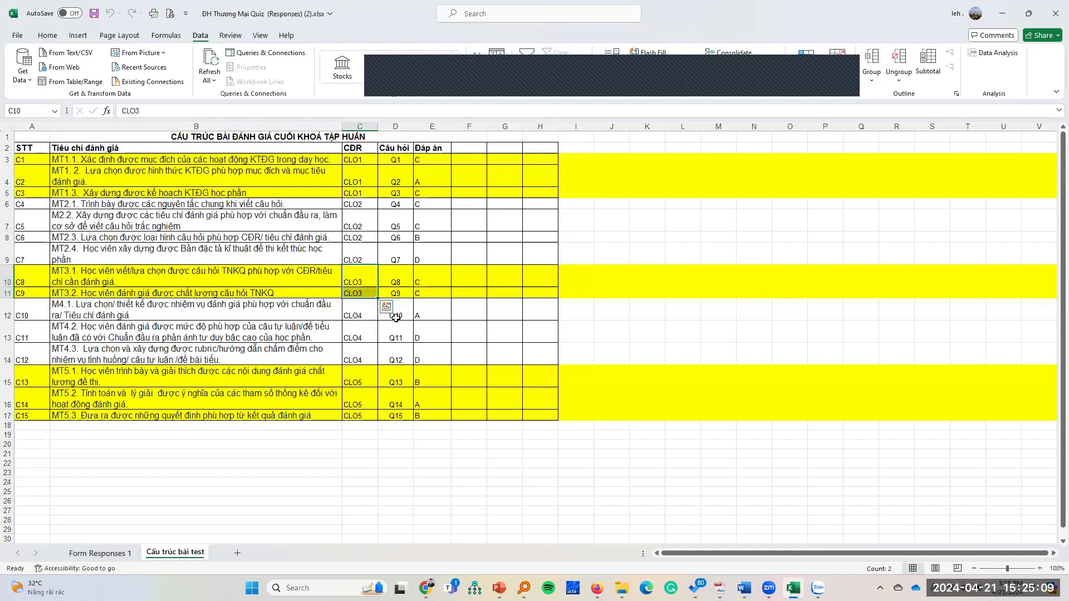
drag(360, 379, 360, 414)
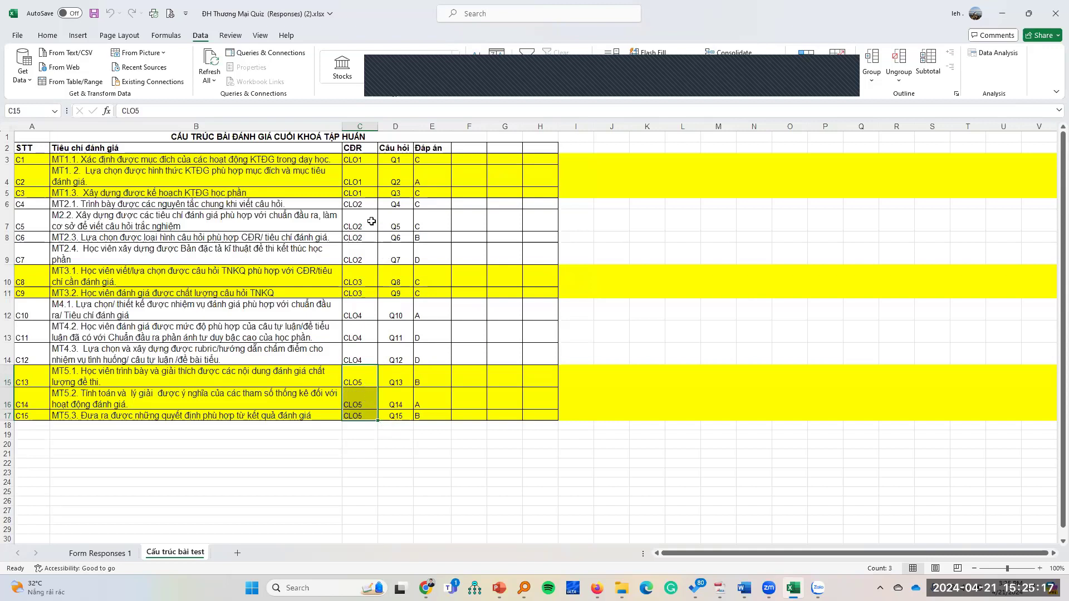
click(362, 205)
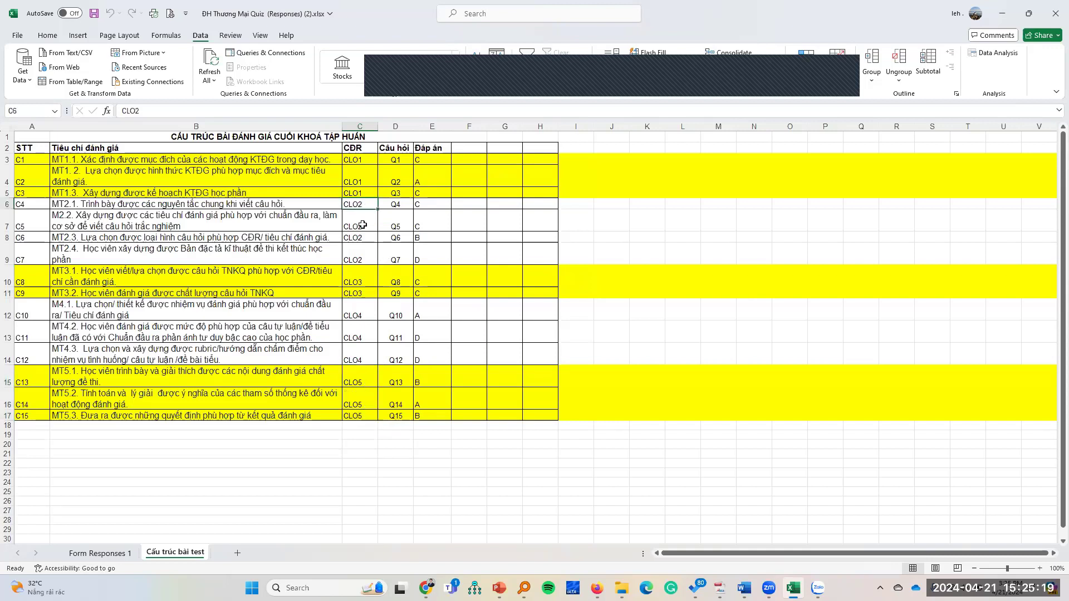
drag(377, 209, 361, 259)
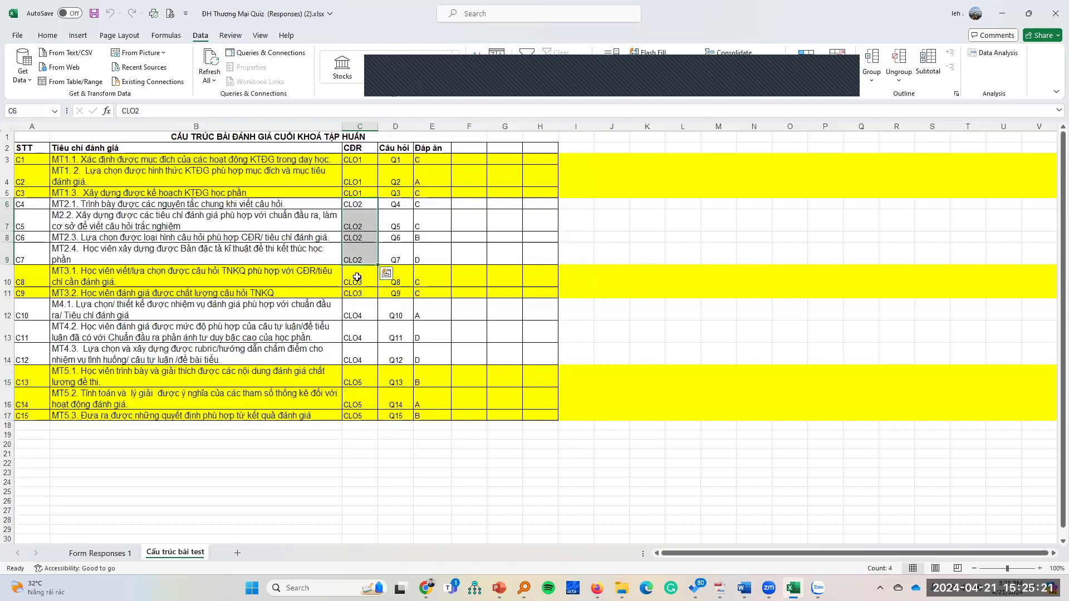
- Insert four blank columns between the Điểm thô and Binrange columns on the "Form Responses 1" sheet
click(114, 551)
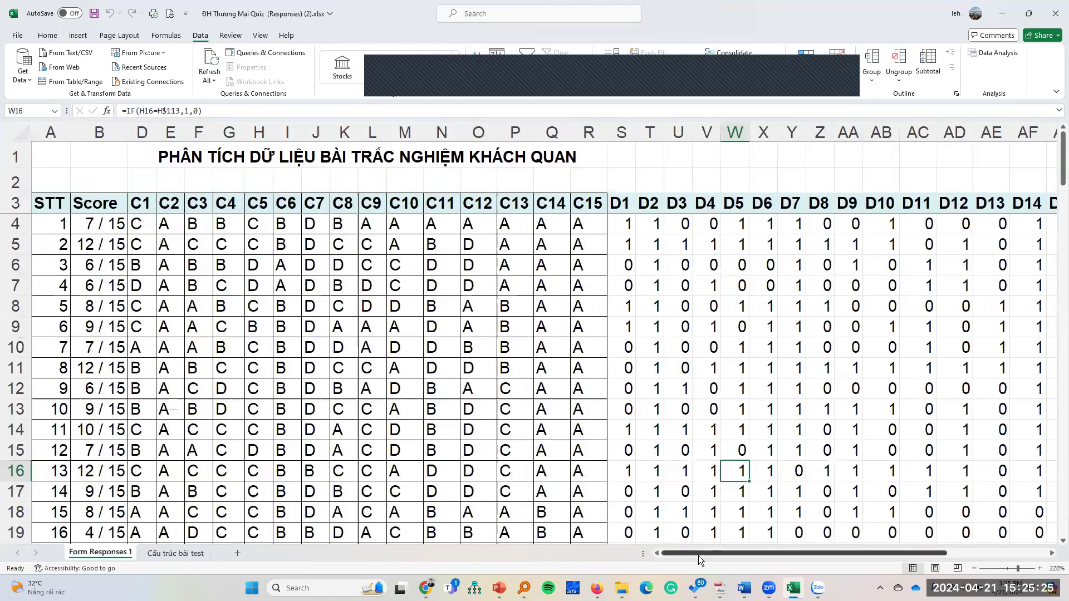
drag(700, 560, 801, 560)
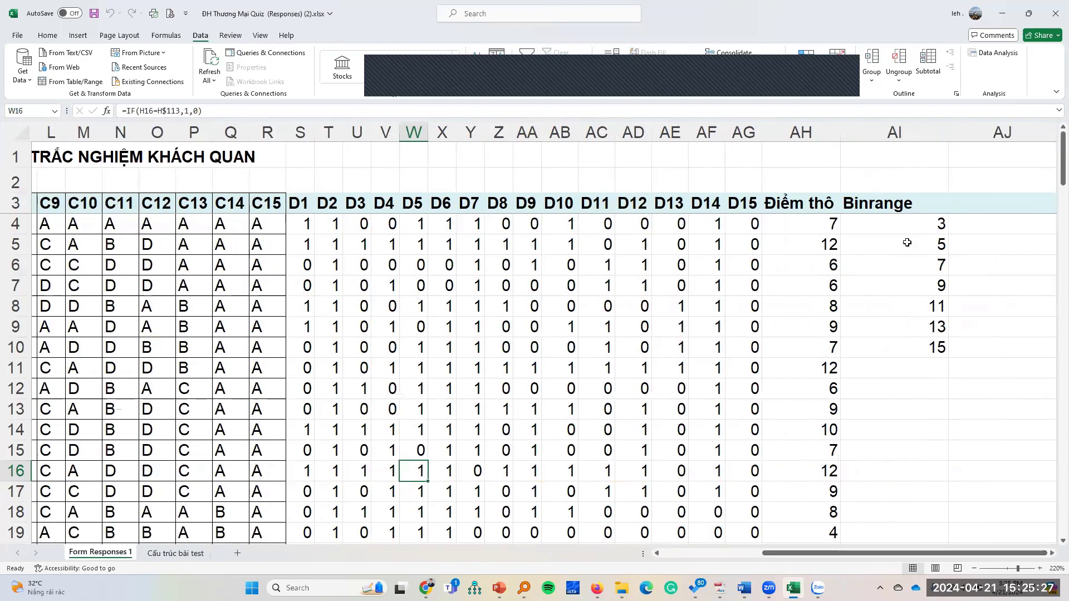
click(855, 132)
right_click(858, 136)
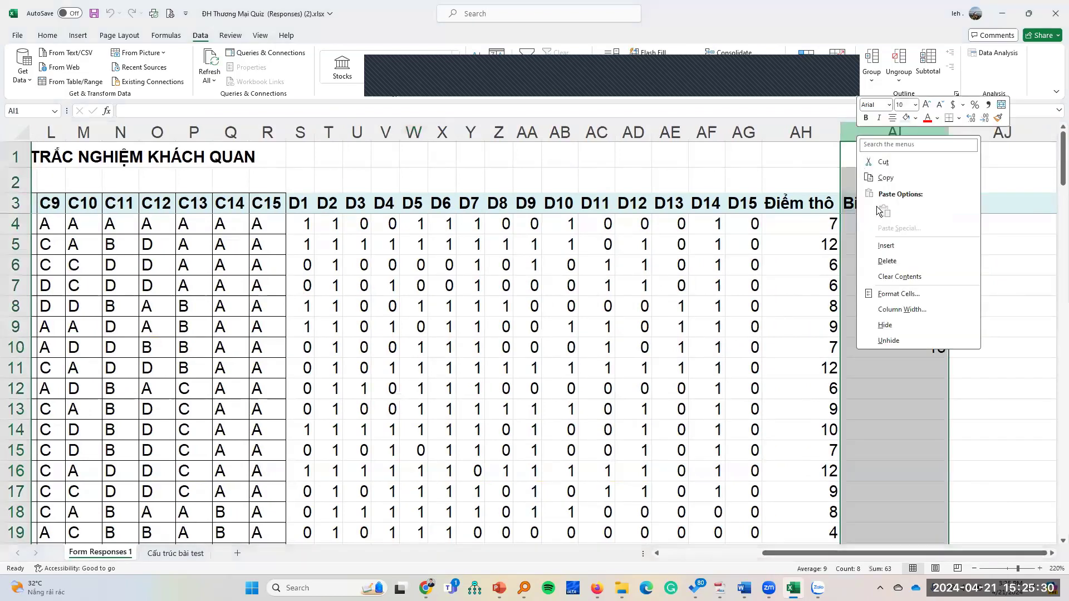
click(888, 246)
right_click(889, 138)
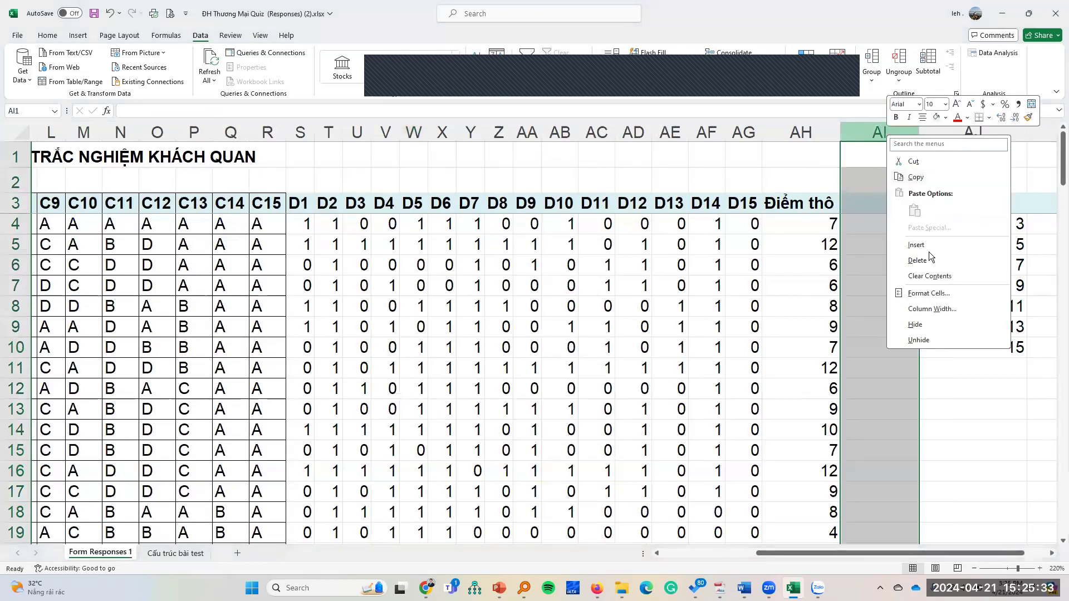
click(918, 245)
right_click(899, 134)
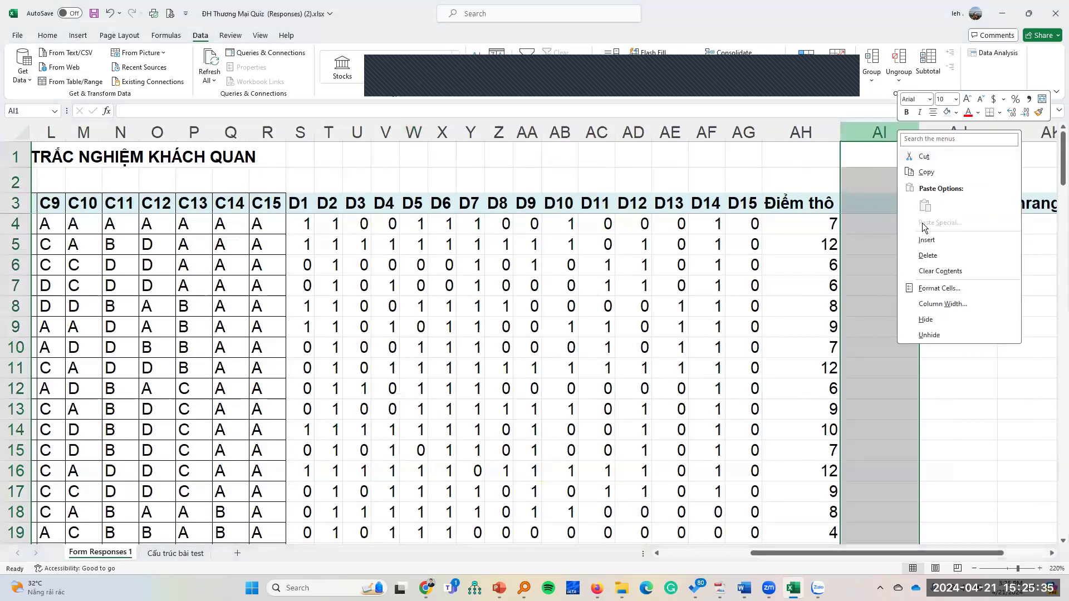
click(926, 240)
right_click(893, 137)
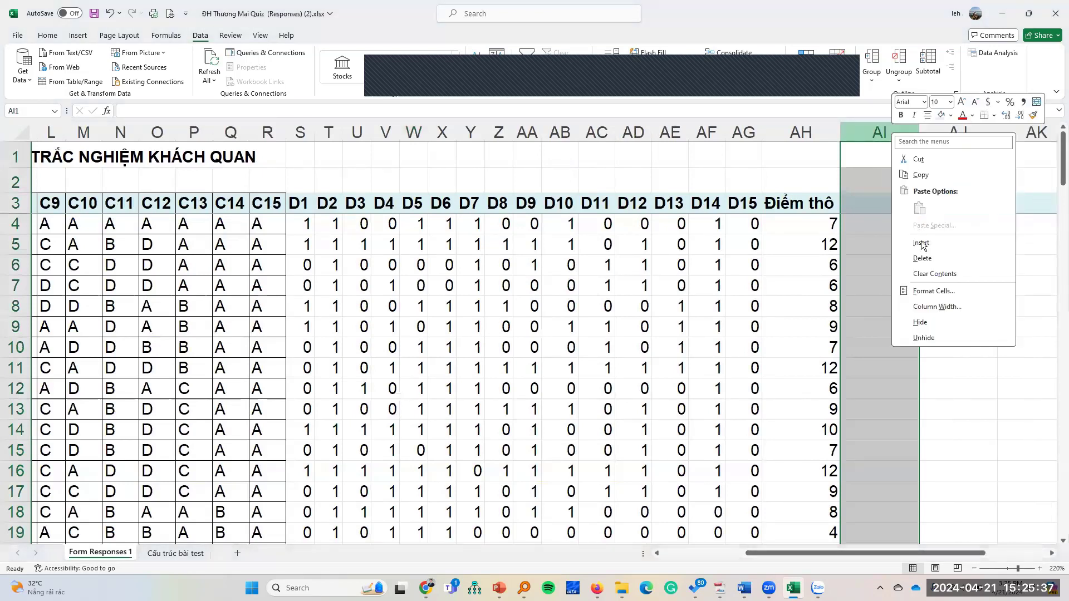
click(921, 245)
- Enter the header "CLO1" in cell AI3, next to the Điểm thô header
click(870, 208)
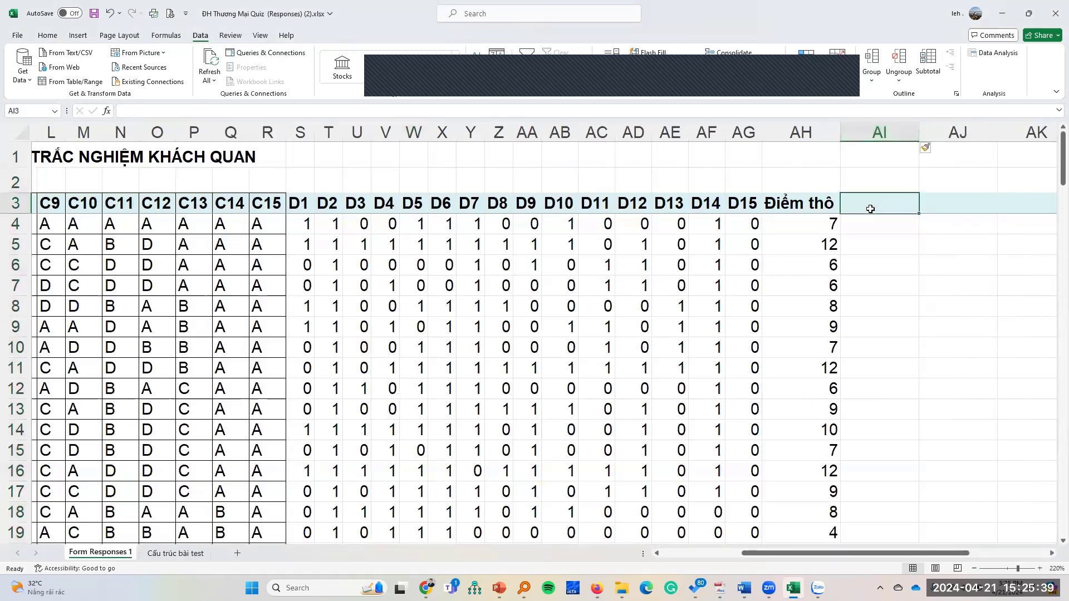
text(CL)
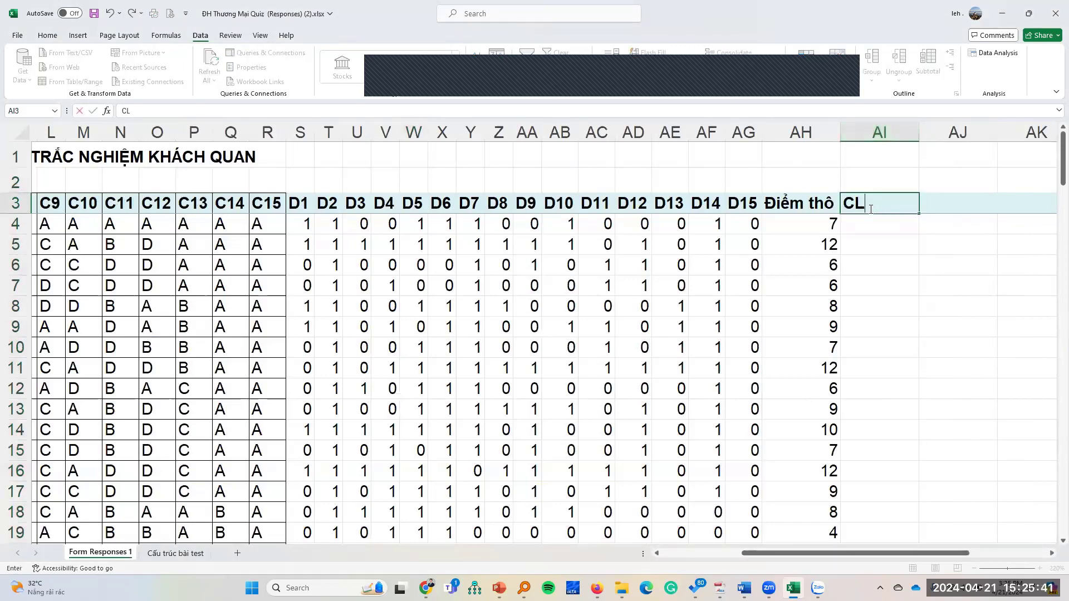
text(o1)
key(Tab)
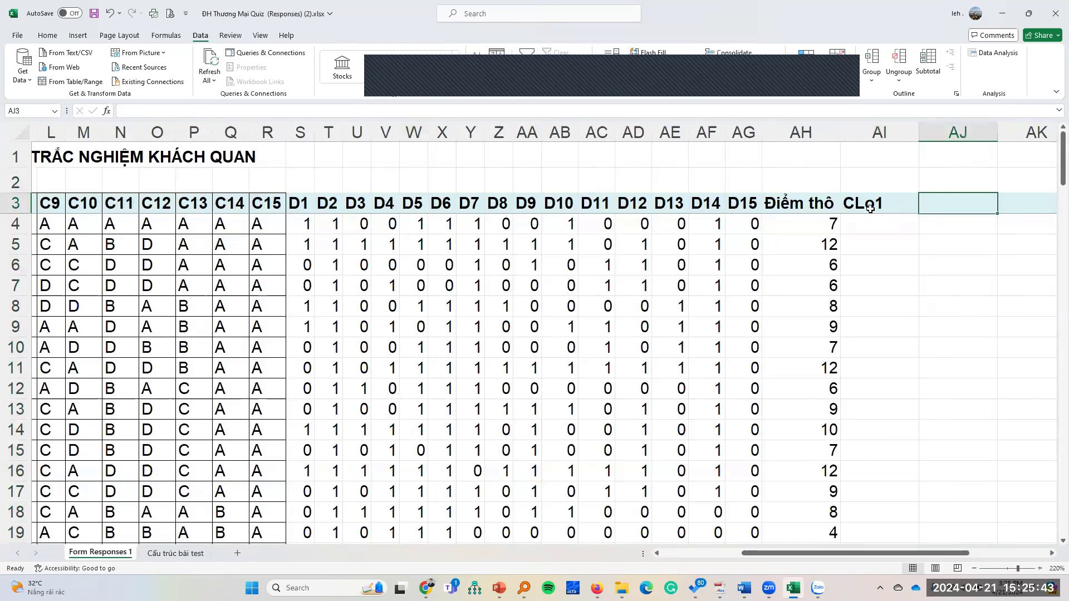
double_click(870, 209)
key(BackSpace)
text(O)
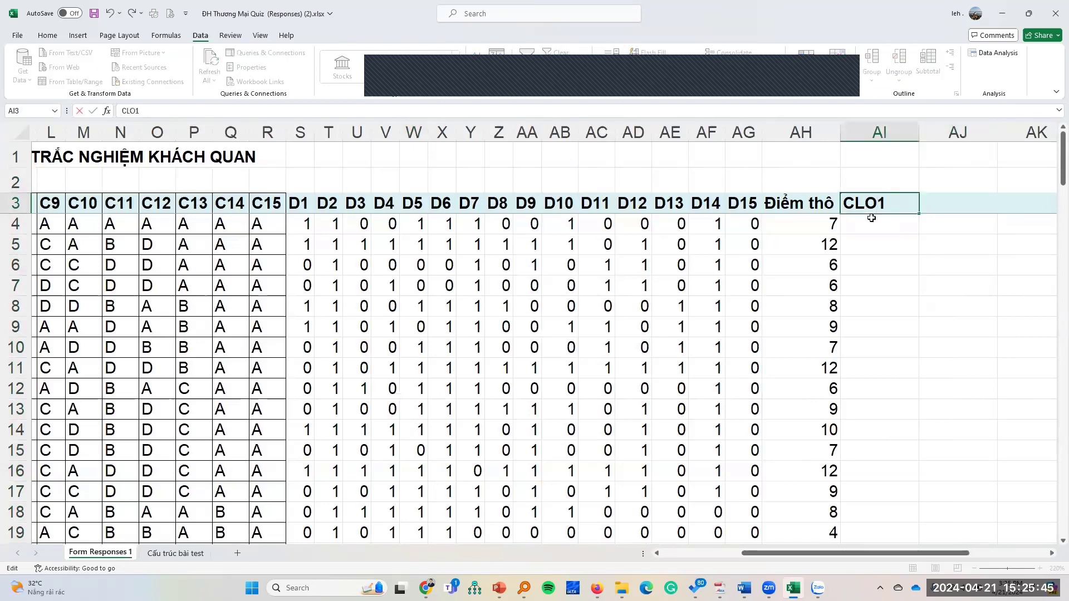
key(Return)
- Insert one more blank column at AL, ahead of the Binrange column
click(887, 207)
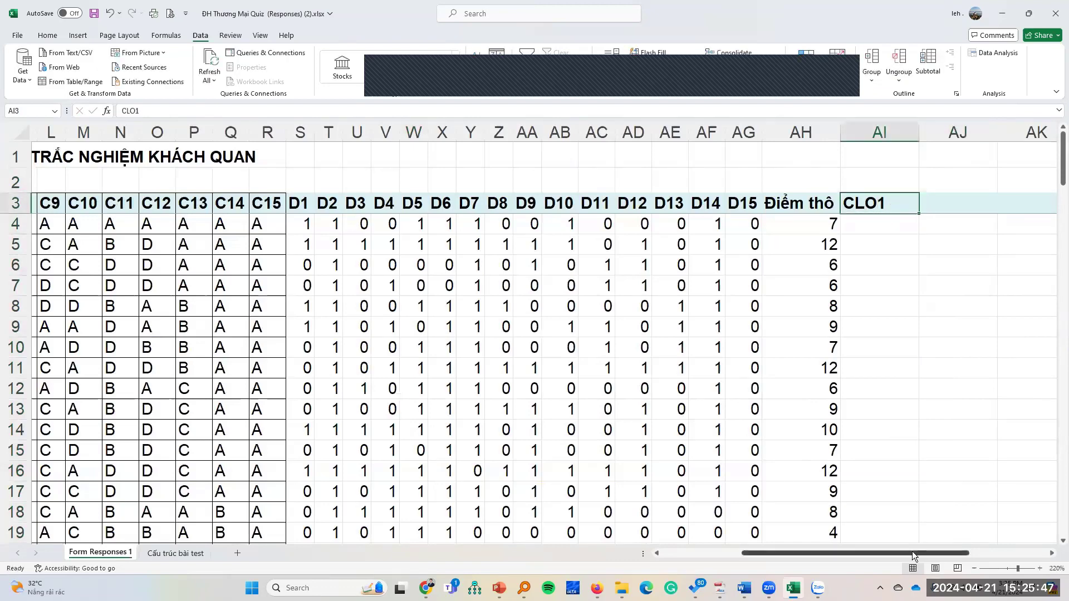
drag(912, 551, 966, 551)
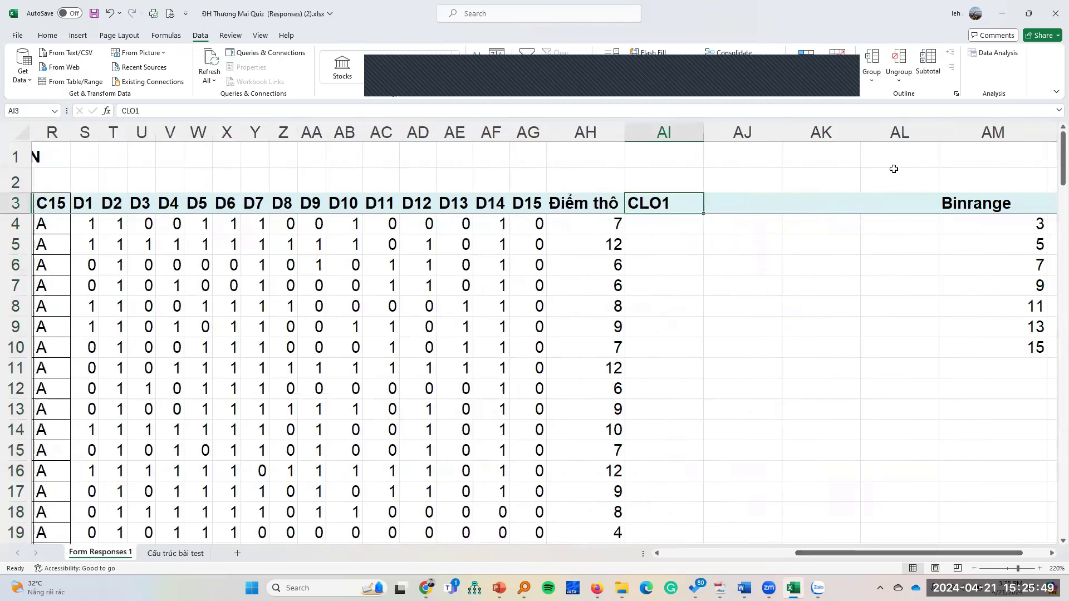
click(898, 133)
right_click(898, 132)
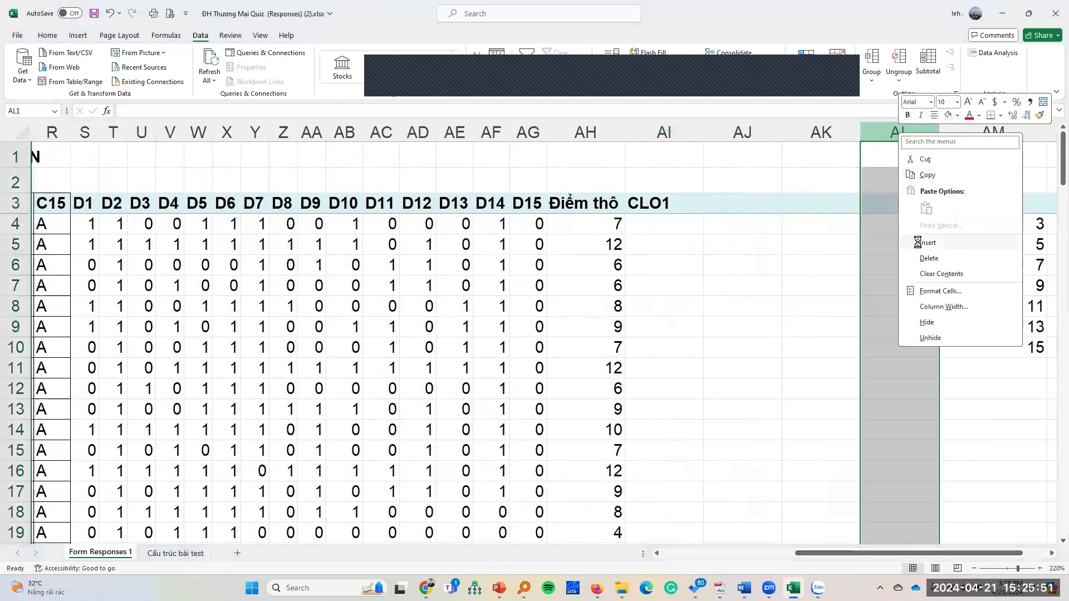
click(917, 243)
click(854, 260)
- Extend the CLO1 header as a series across AI3:AM3 to create the headers CLO2 to CLO5
click(682, 207)
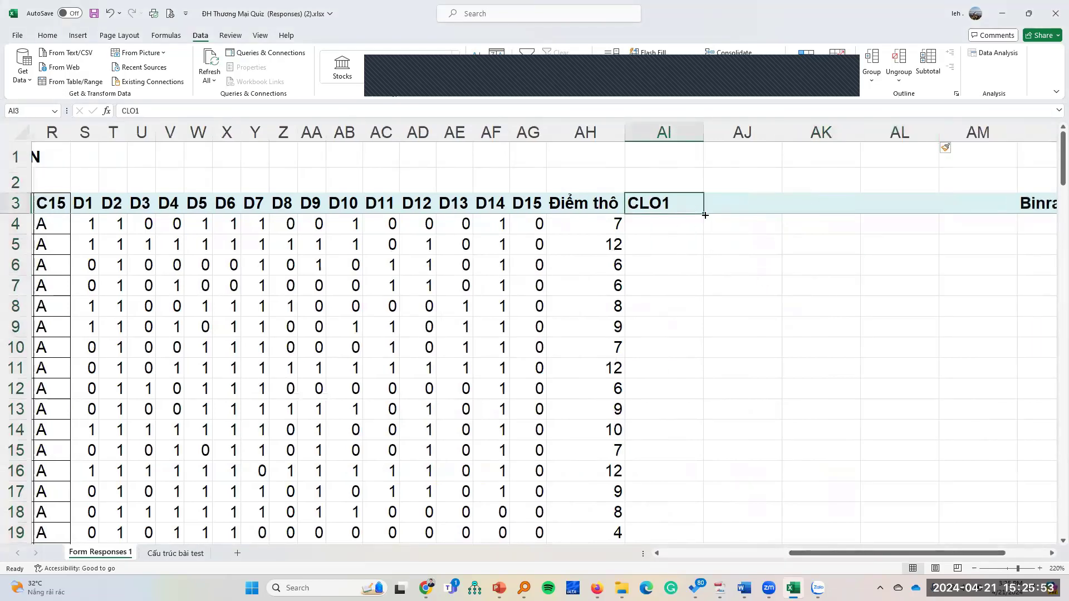
drag(705, 215, 996, 240)
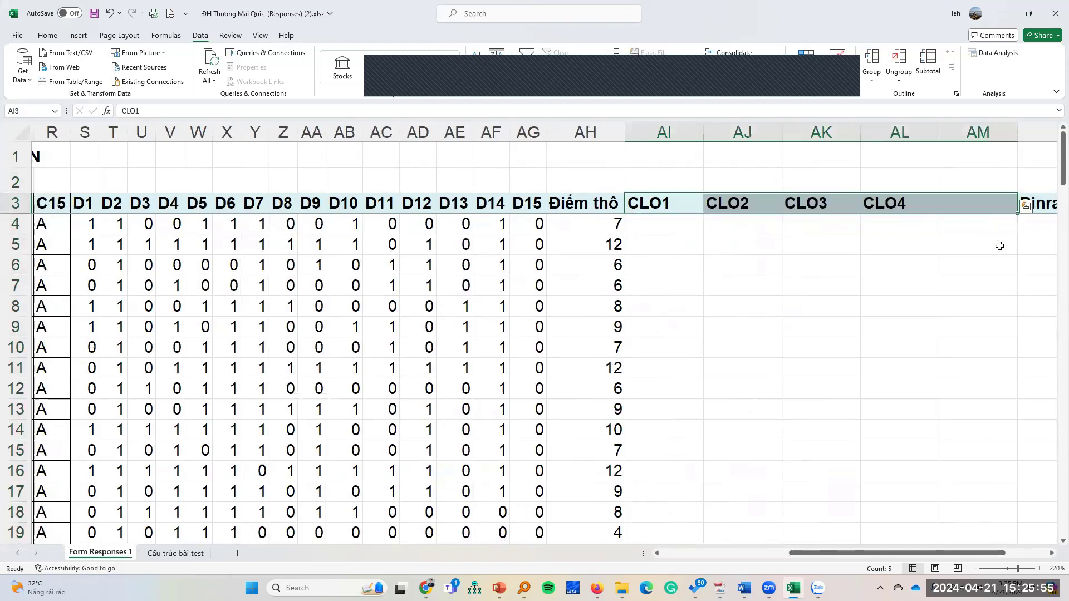
click(1001, 286)
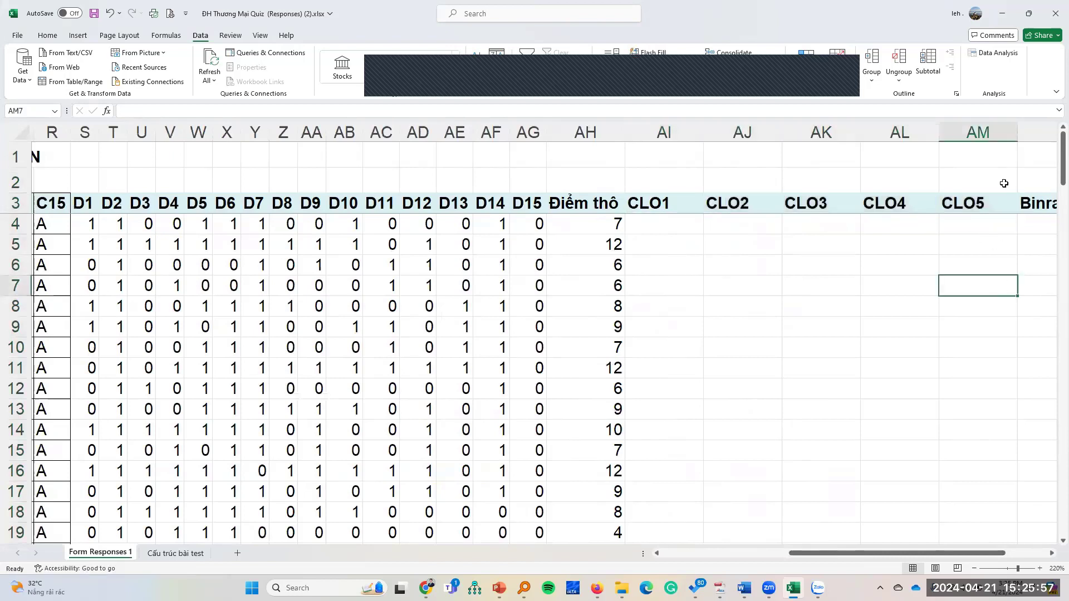
- Insert a blank column at AM and move the CLO5 header into AM3, leaving a spacer column before Binrange
click(987, 123)
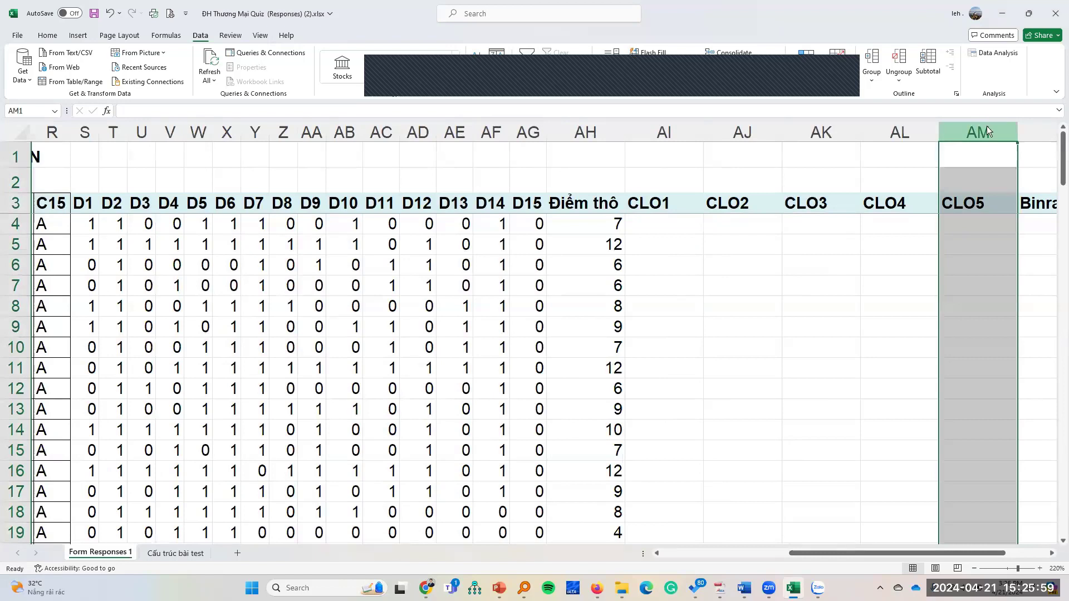
right_click(986, 129)
click(961, 241)
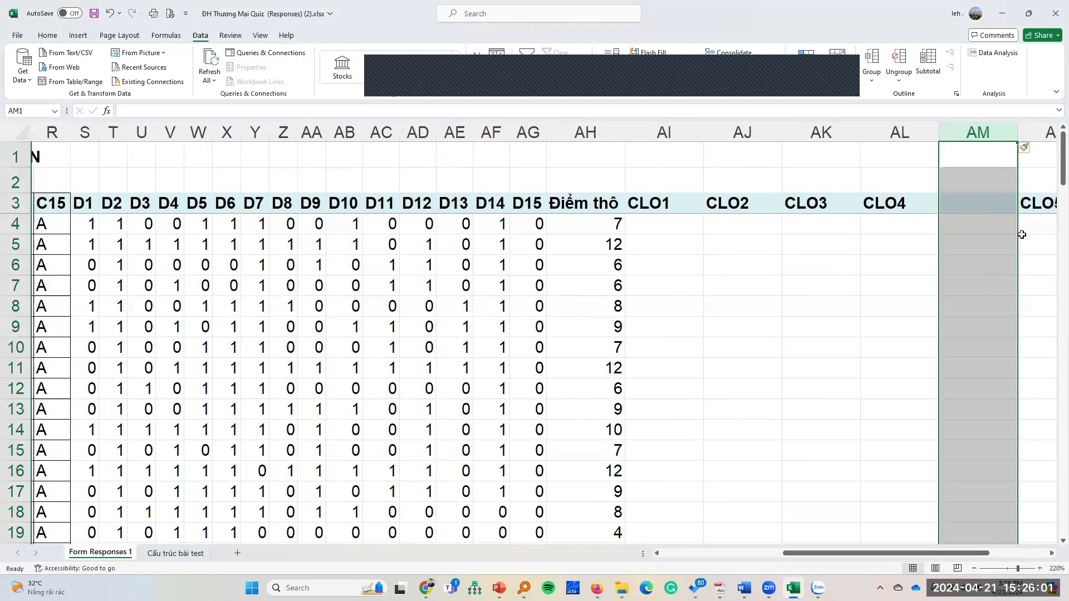
click(1037, 209)
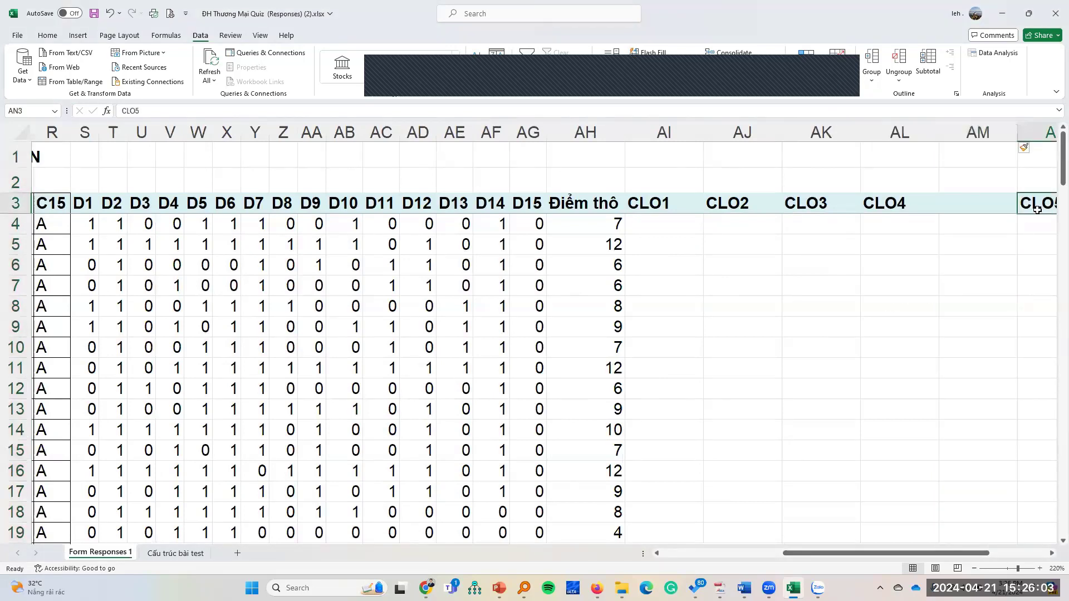
key(ctrl+c)
drag(1037, 209, 1007, 208)
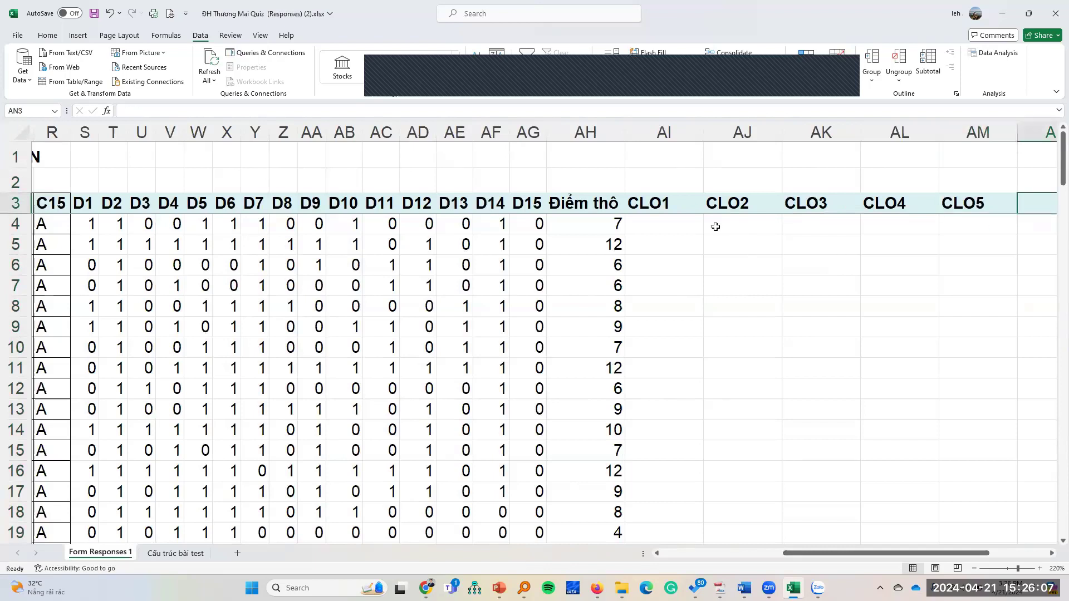
- Calculate the first student's CLO1 score in AI4 with =AVERAGE(S4:U4), covering questions D1 to D3
click(676, 220)
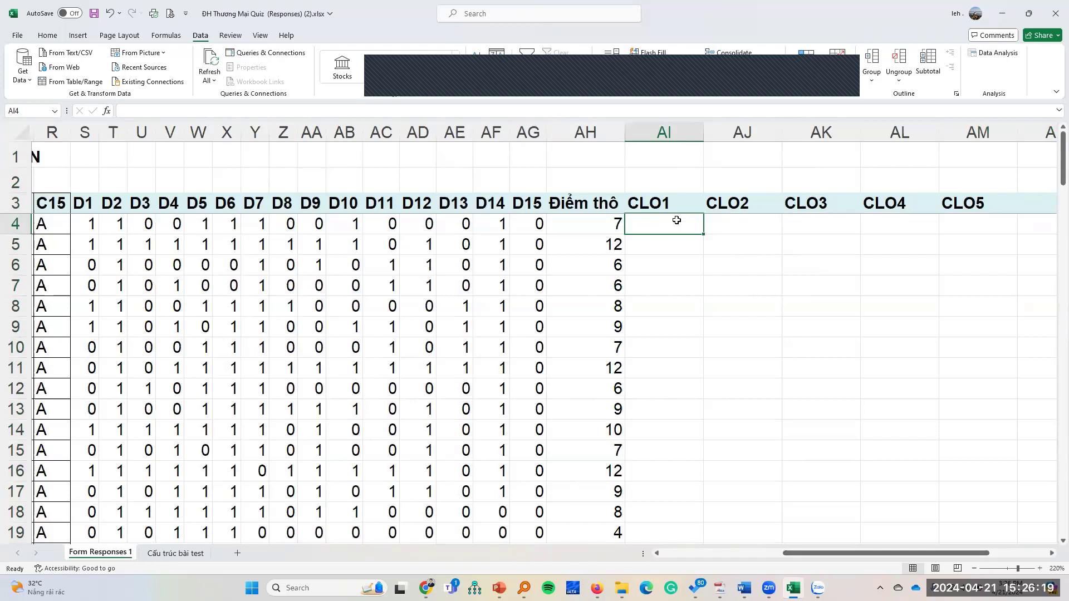
text(=)
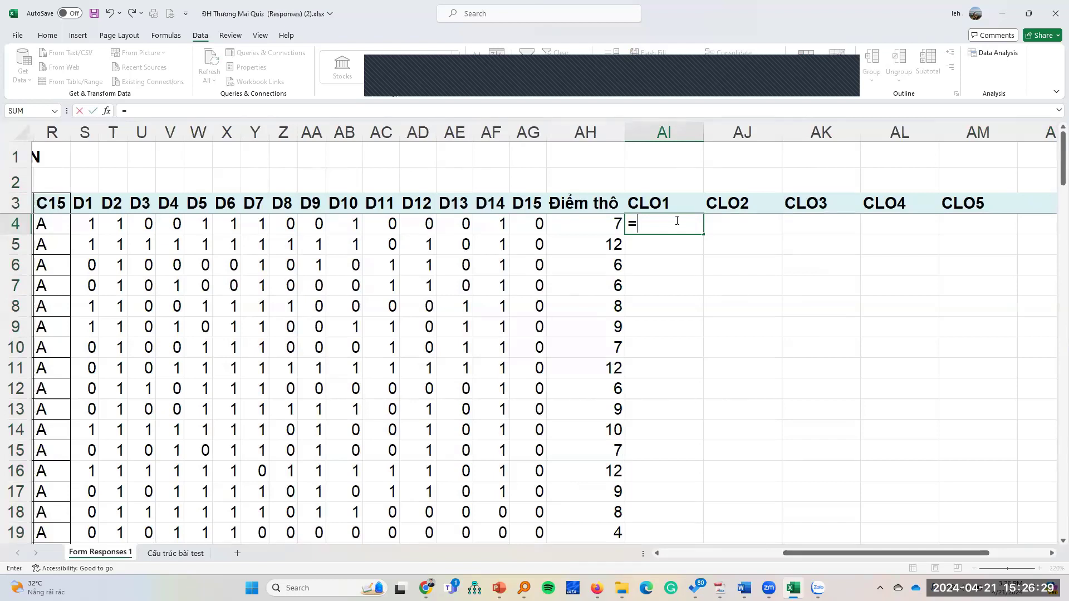
text(a)
key(BackSpace)
text(ab)
key(BackSpace)
key(BackSpace)
text(ab)
key(BackSpace)
text(ver)
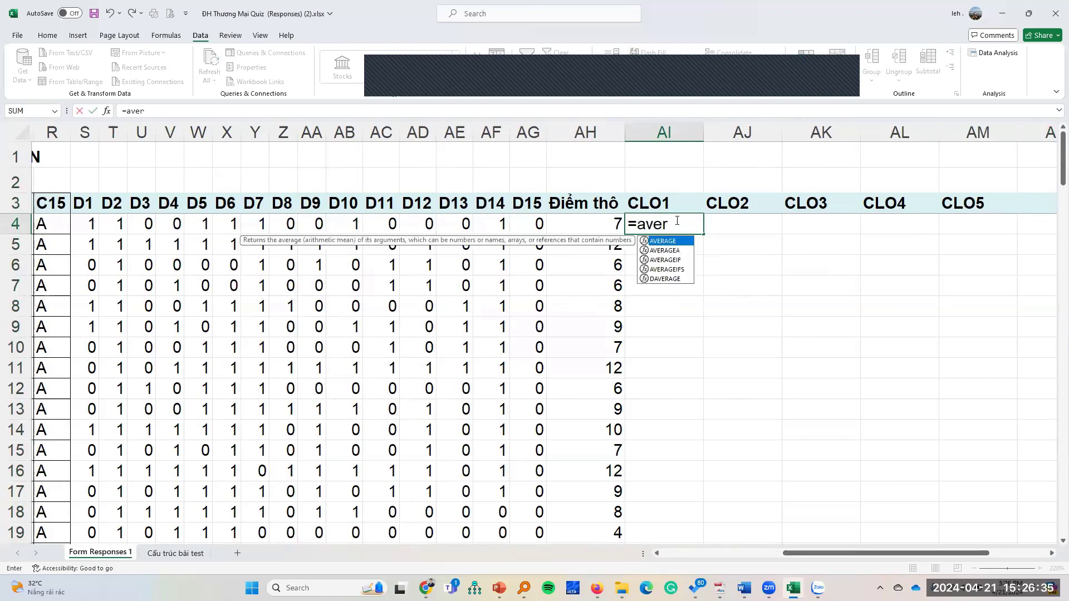
double_click(676, 242)
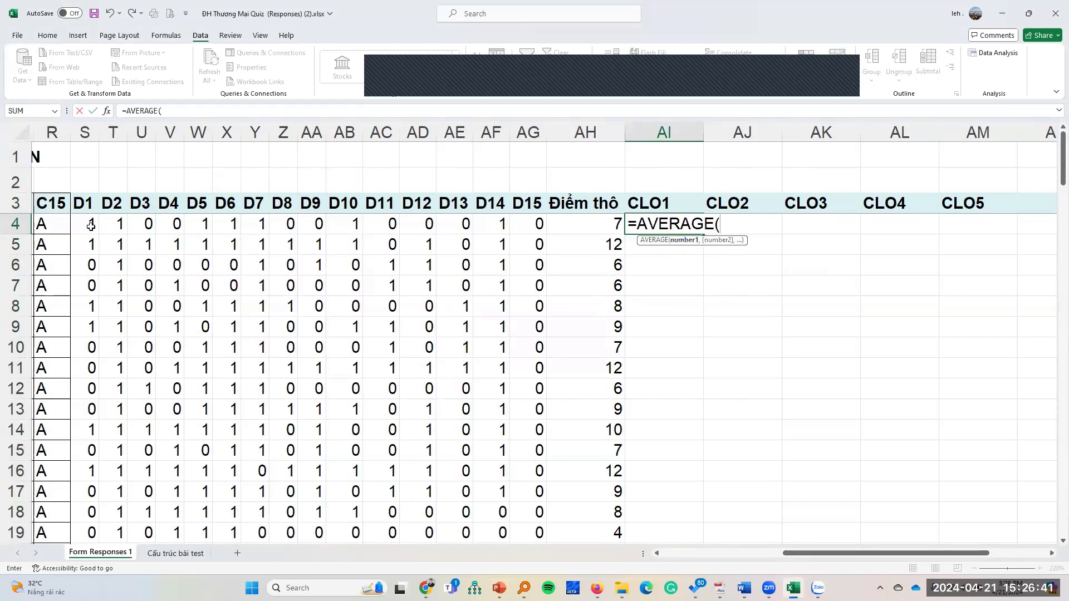
drag(89, 227, 139, 227)
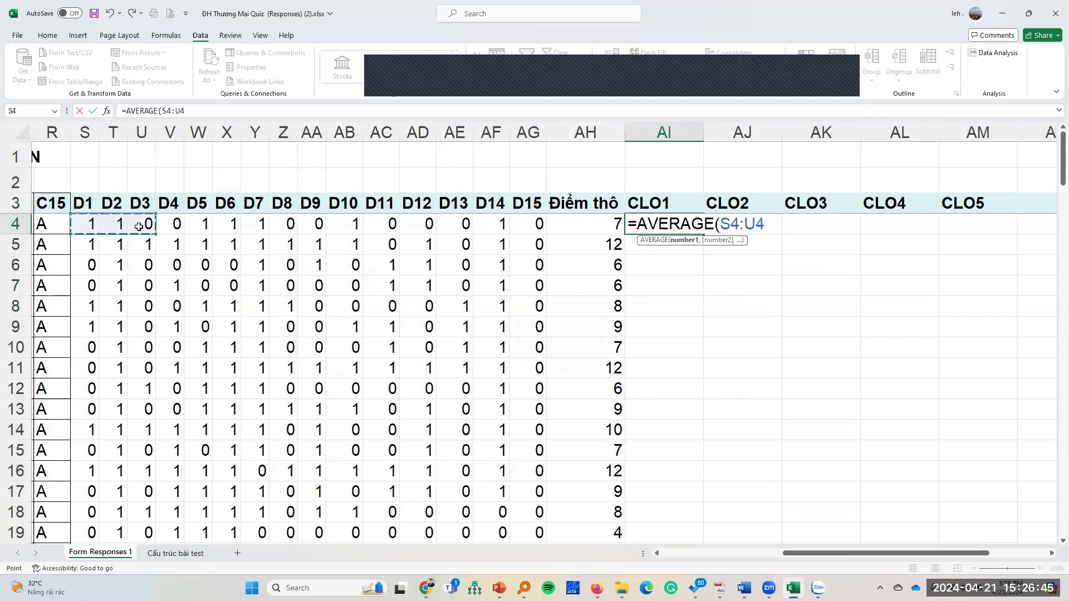
text())
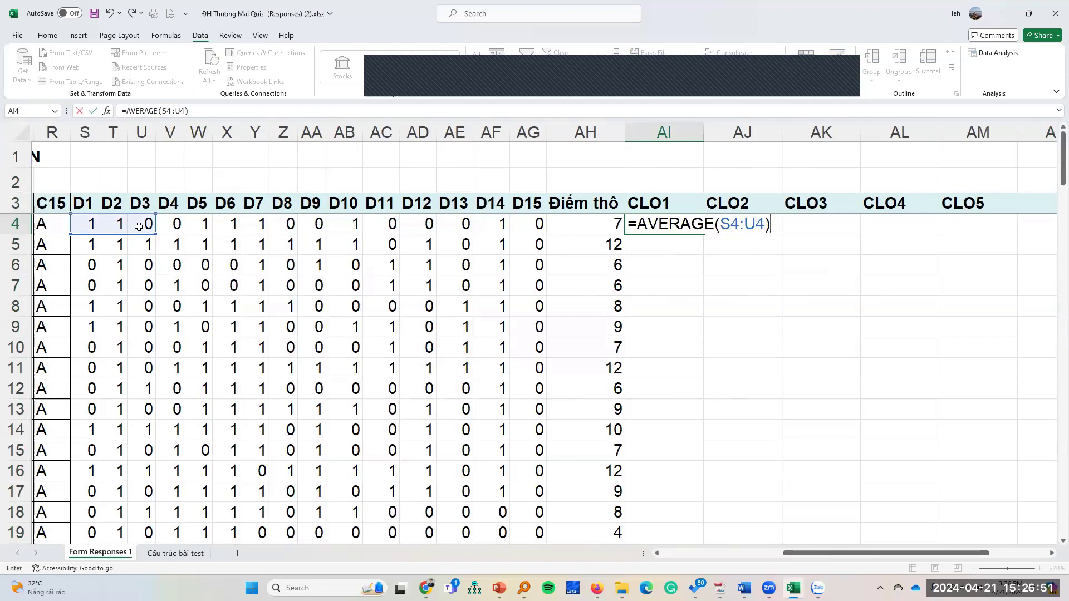
key(Return)
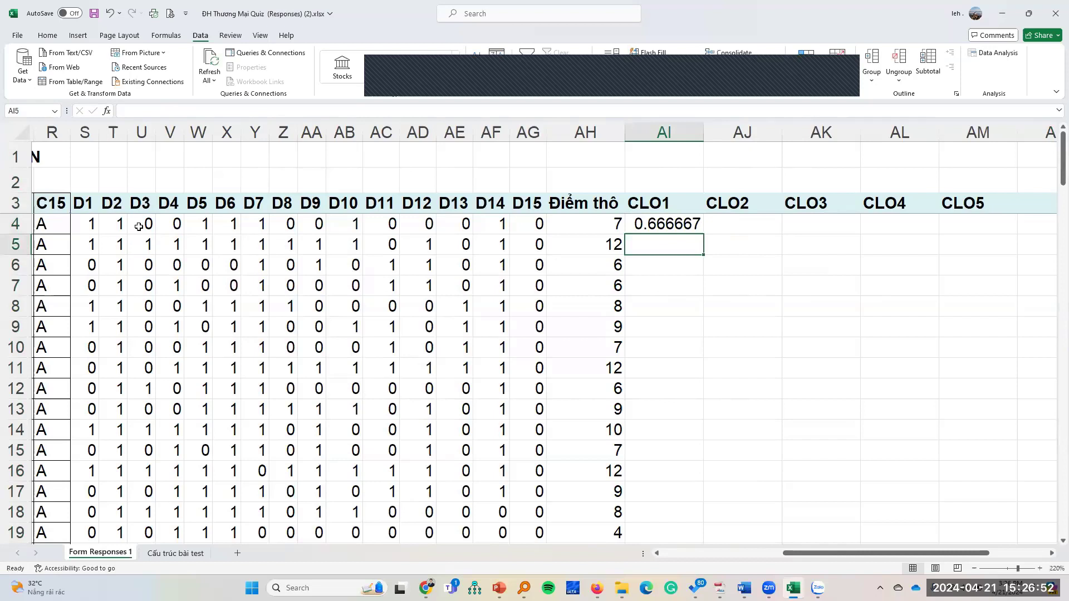
click(659, 225)
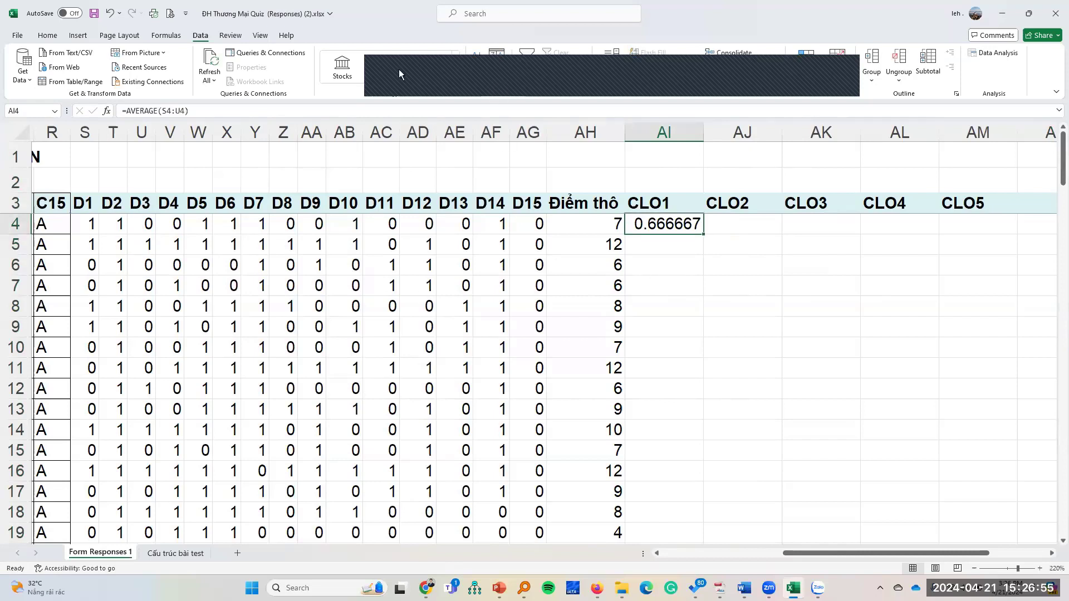
- Format the first student's CLO1 score in AI4 as a percentage with two decimal places
click(46, 36)
click(427, 75)
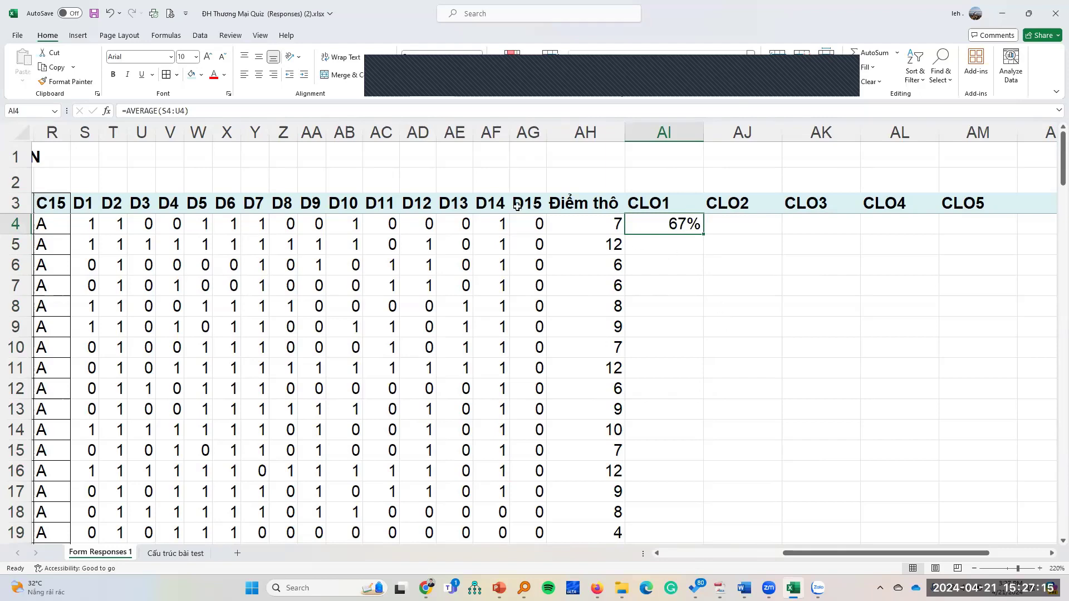
click(461, 74)
click(461, 74)
- Calculate the first student's CLO2 score in AJ4 with =AVERAGE(V4:Y4), covering questions D4 to D7
click(743, 228)
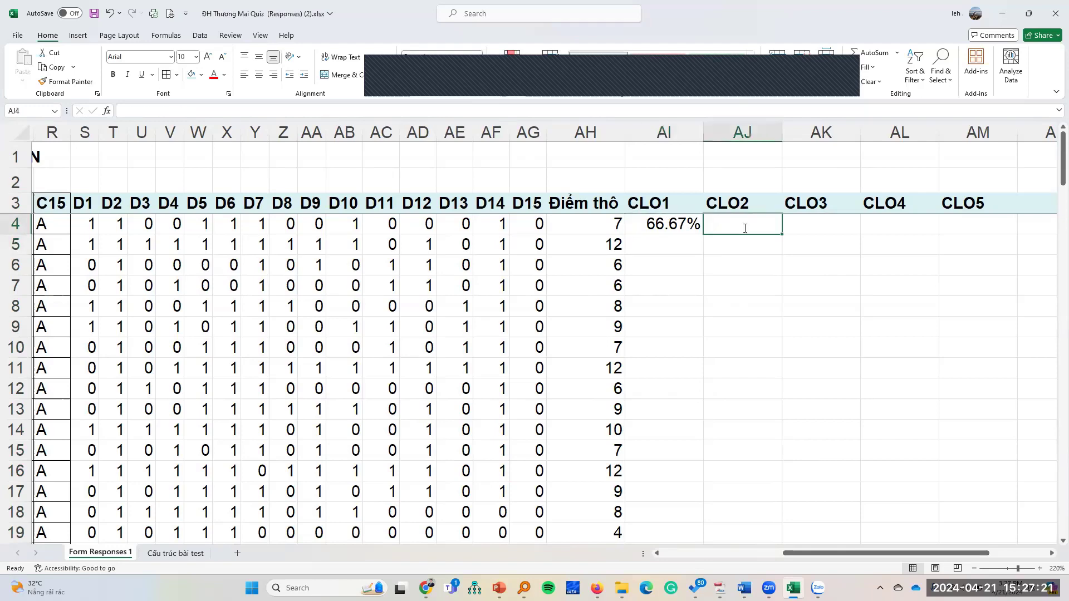
text(=)
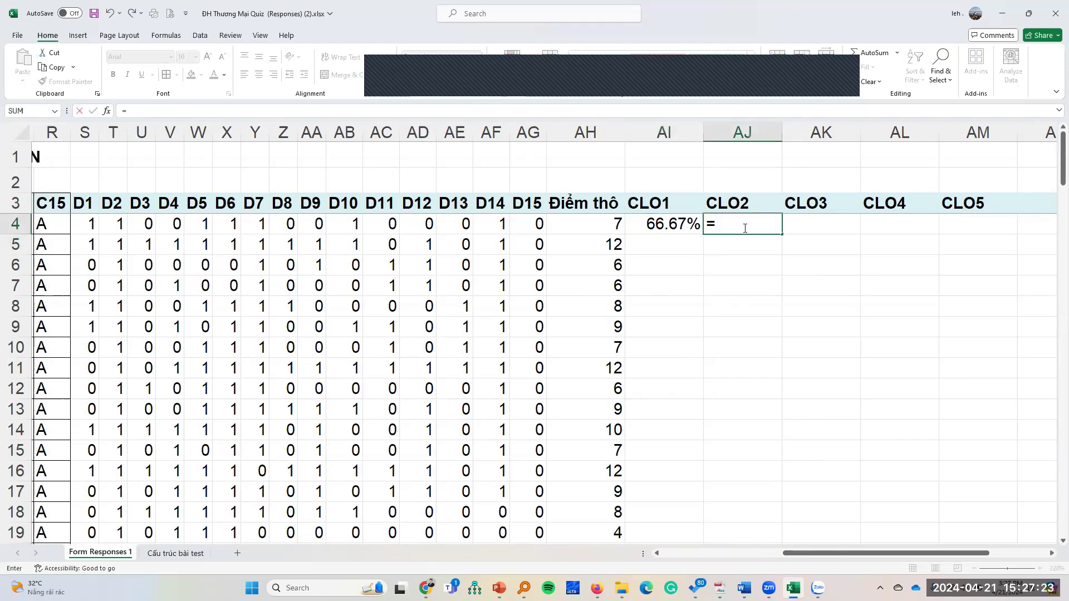
text(av)
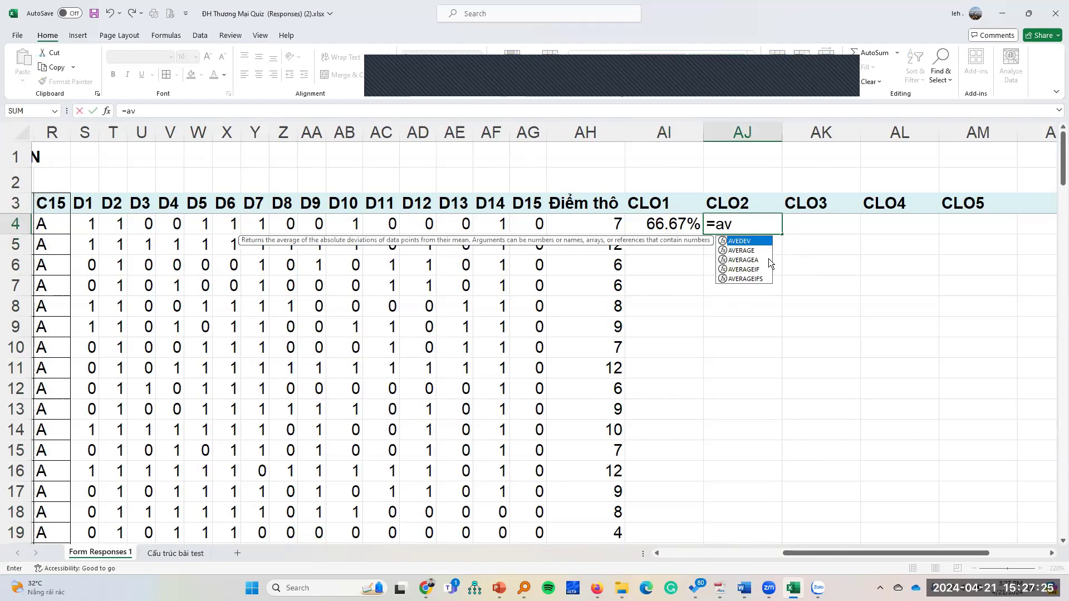
double_click(756, 252)
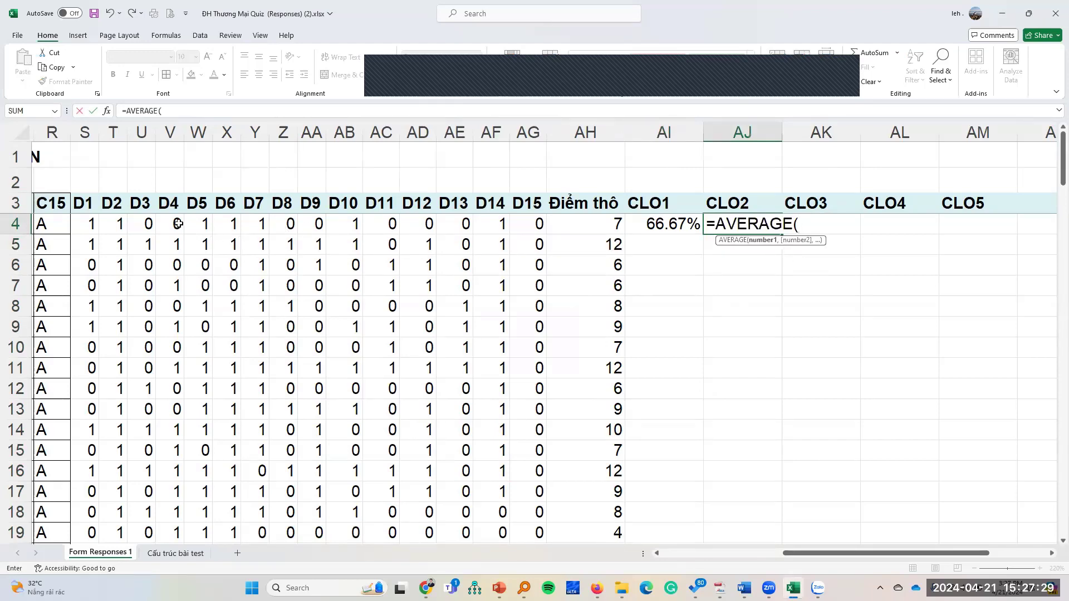
drag(178, 223, 257, 223)
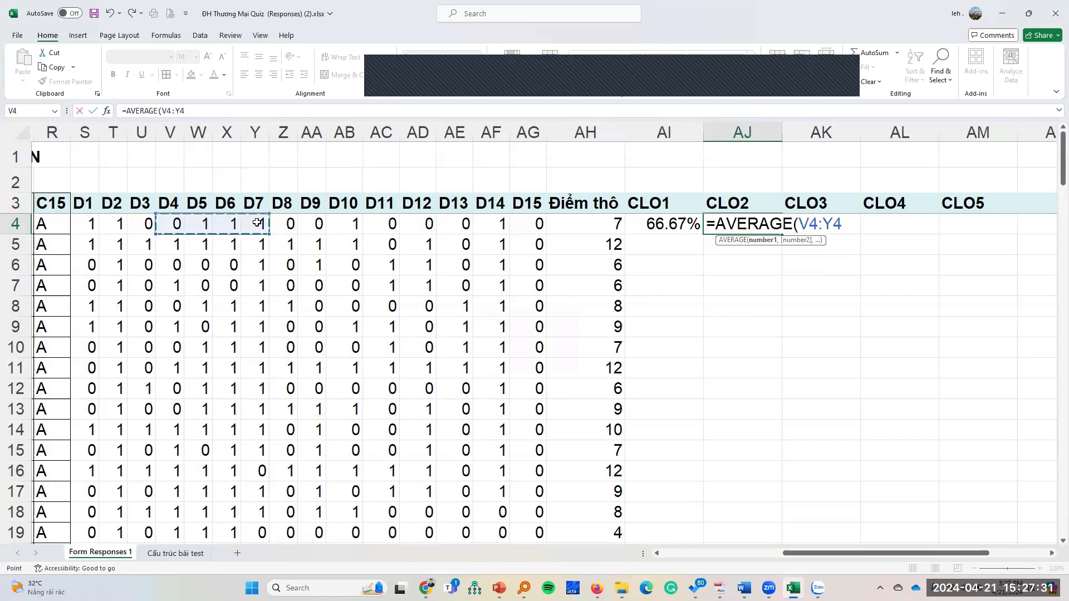
text())
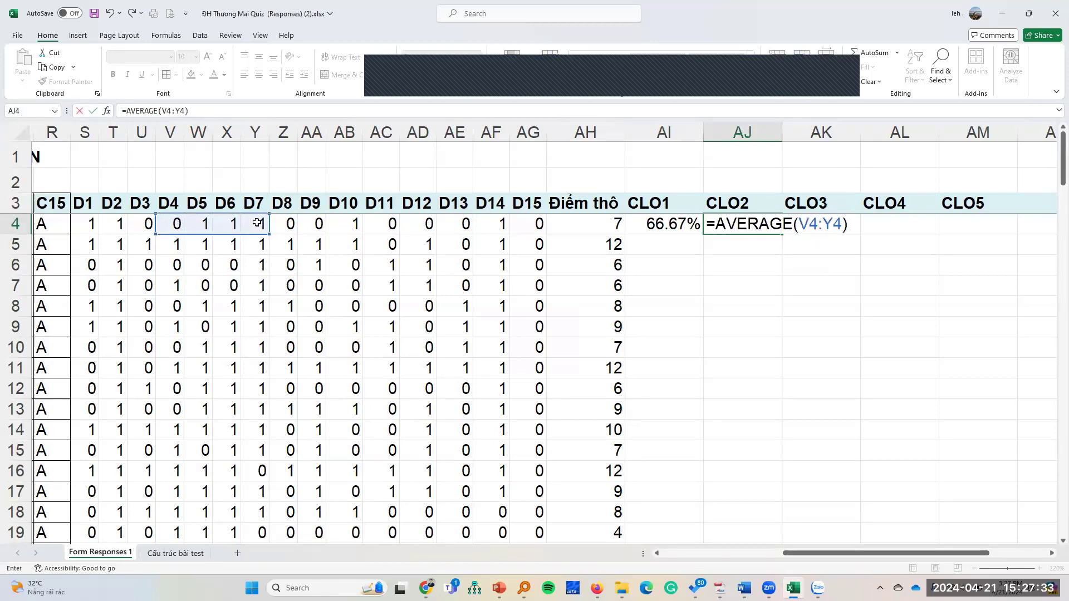
key(Return)
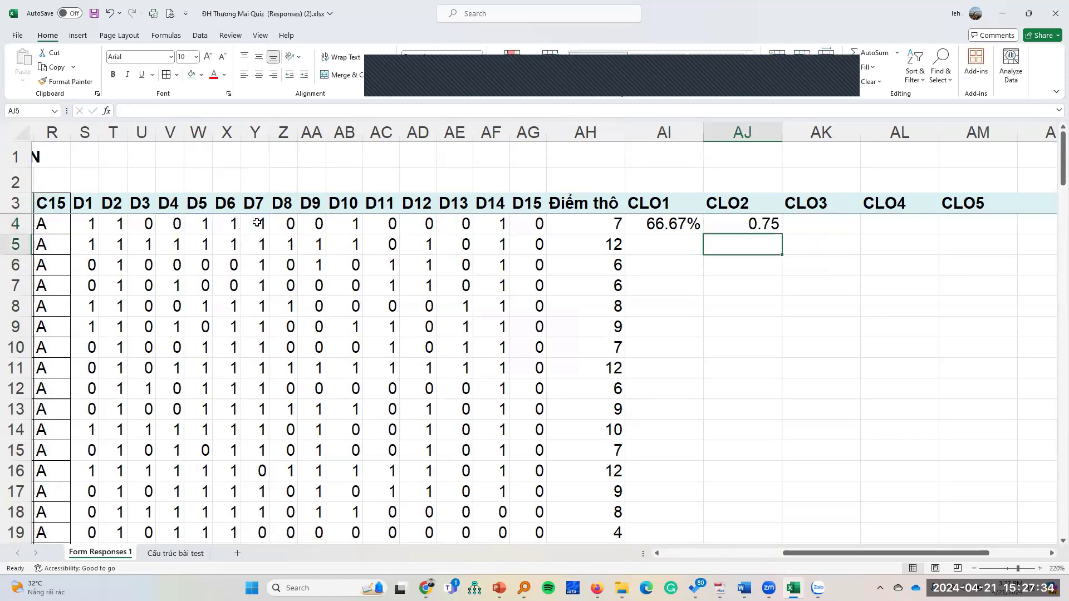
- Format the CLO2 score in AJ4 as a percentage with two decimal places
click(742, 225)
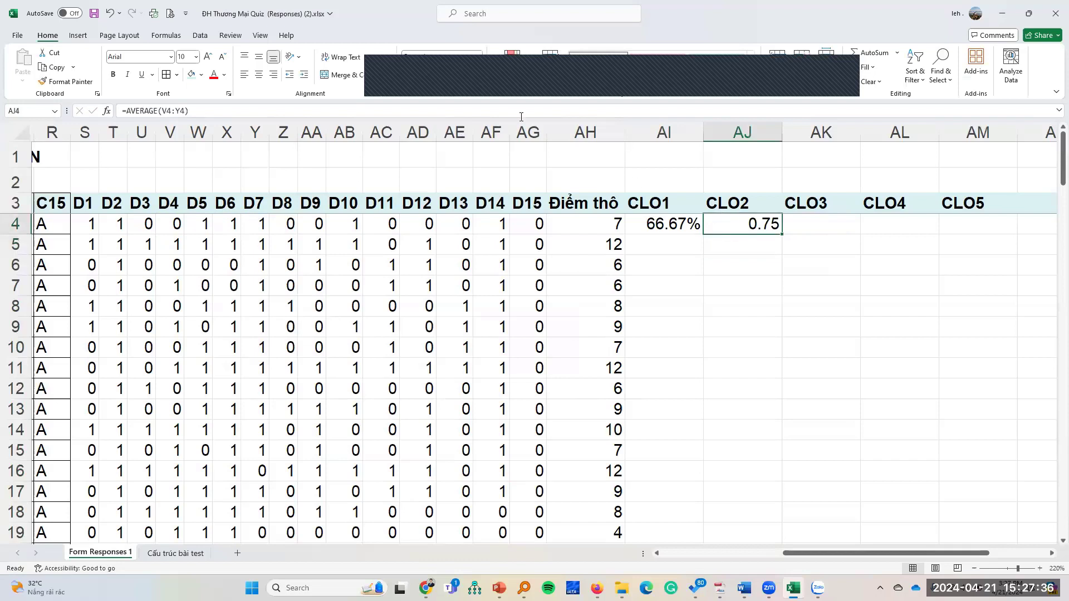
click(453, 73)
click(464, 74)
click(463, 75)
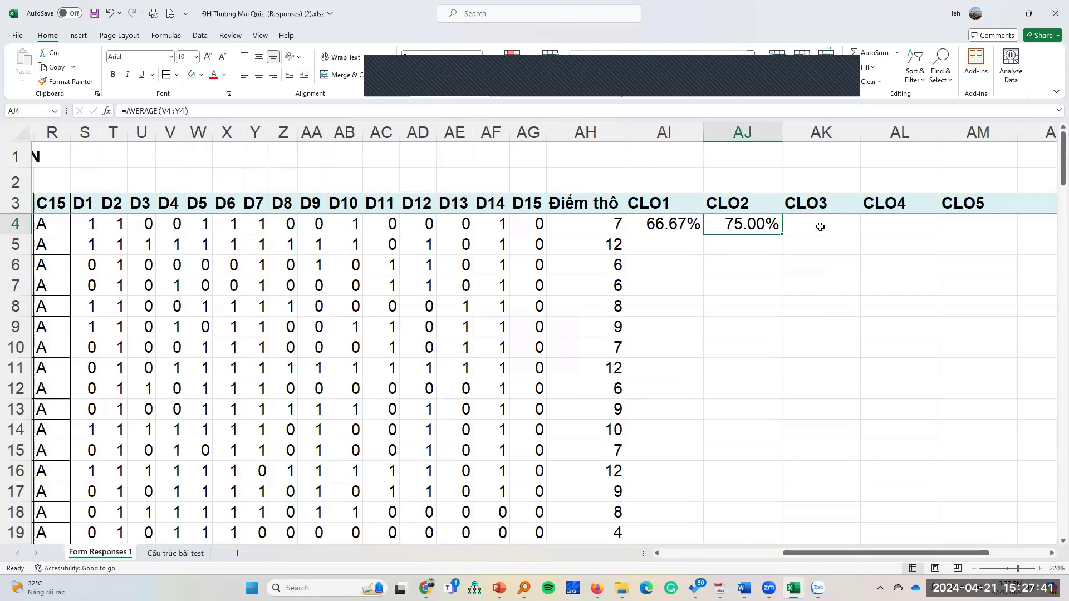
- Enter =AVEDEV(Z4:AA4) in AK4 as the first student's CLO3 score, covering questions D8 and D9
click(820, 225)
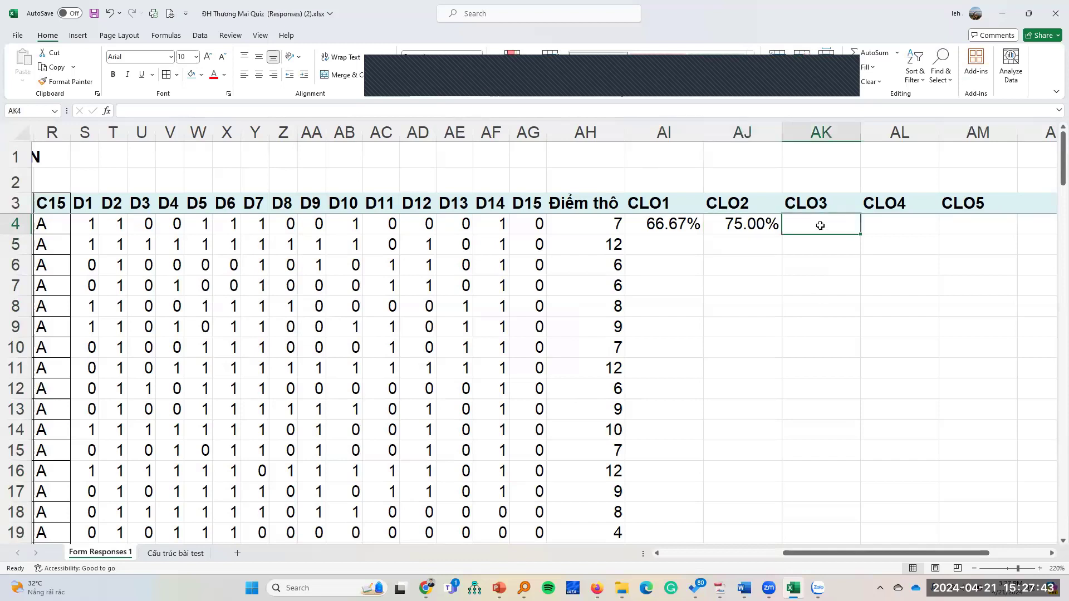
text(=ave)
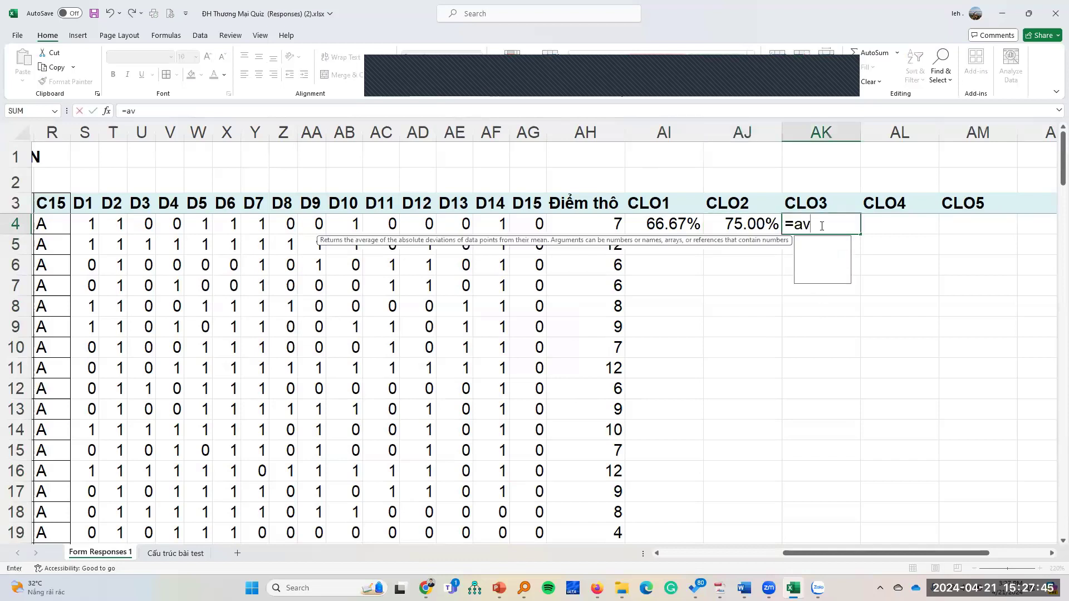
double_click(819, 244)
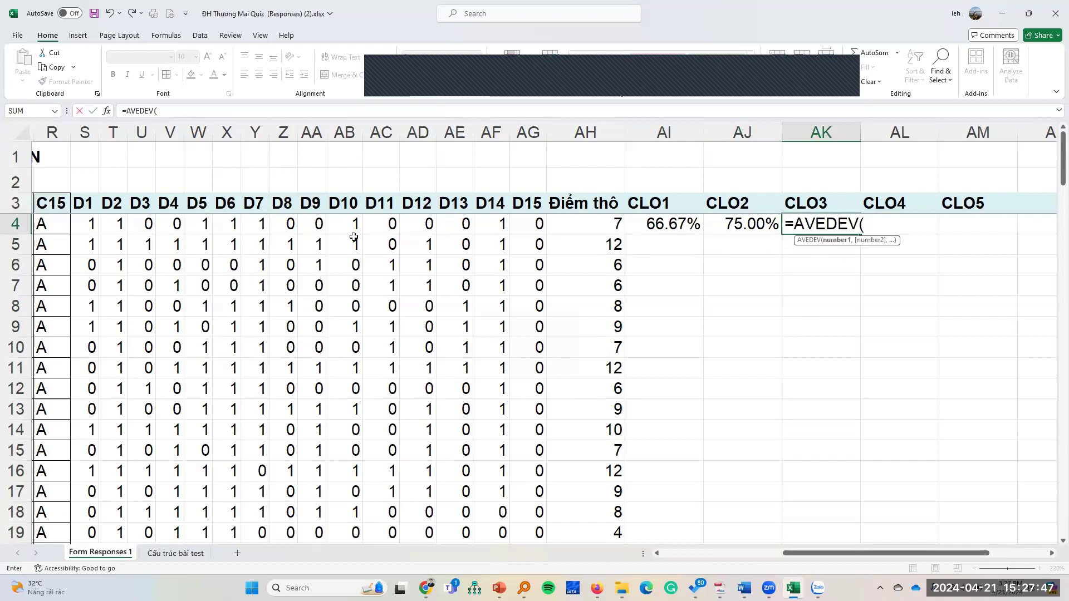
click(299, 225)
drag(299, 224, 306, 224)
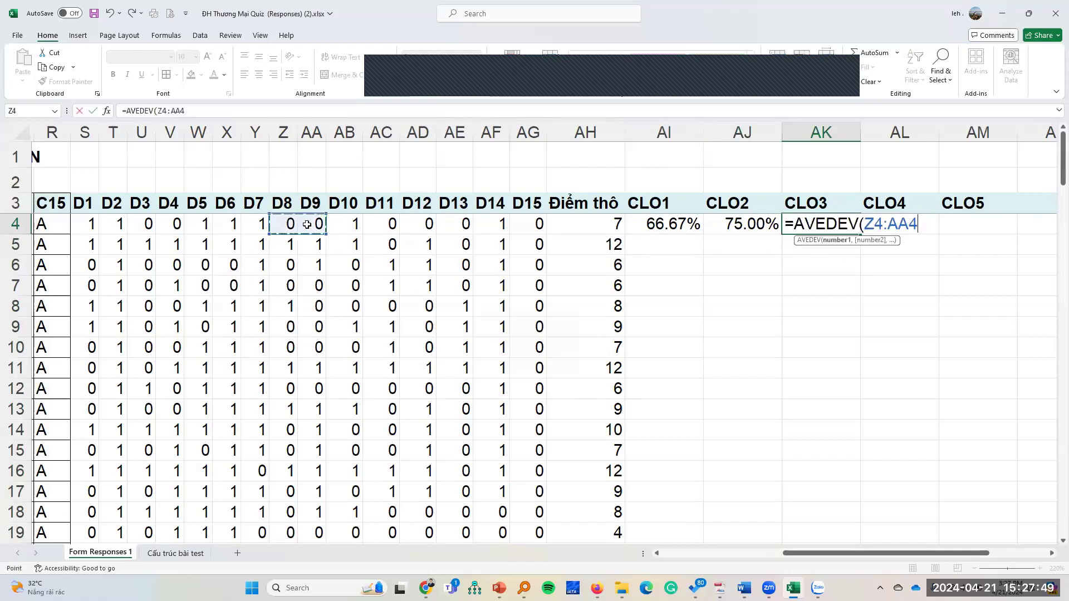
key(Return)
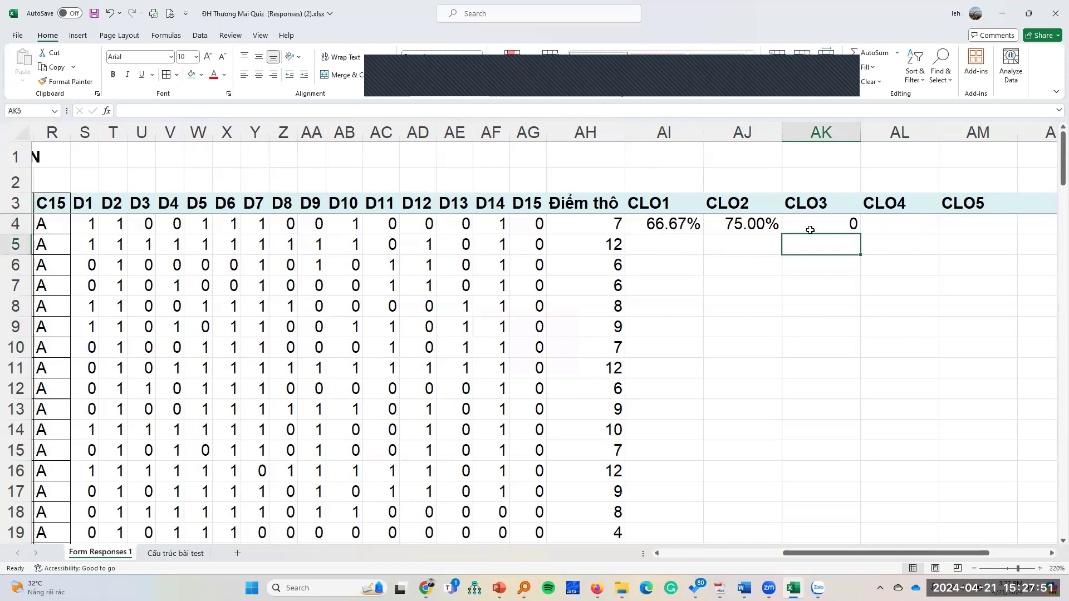
- Format the CLO3 score in AK4 as a percentage with two decimal places
click(793, 228)
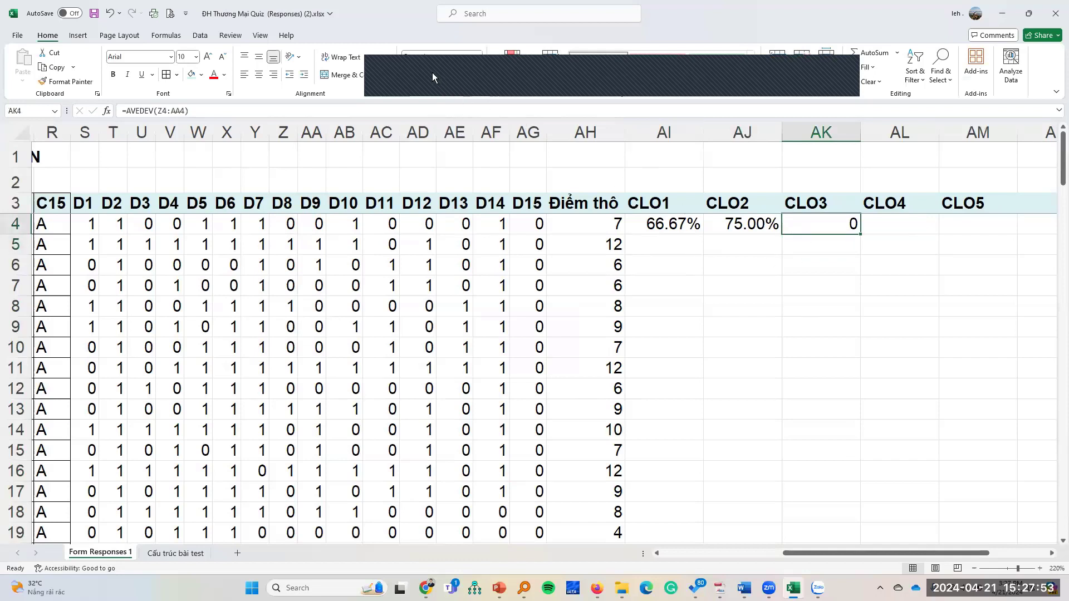
key(ctrl+shift+5)
click(460, 79)
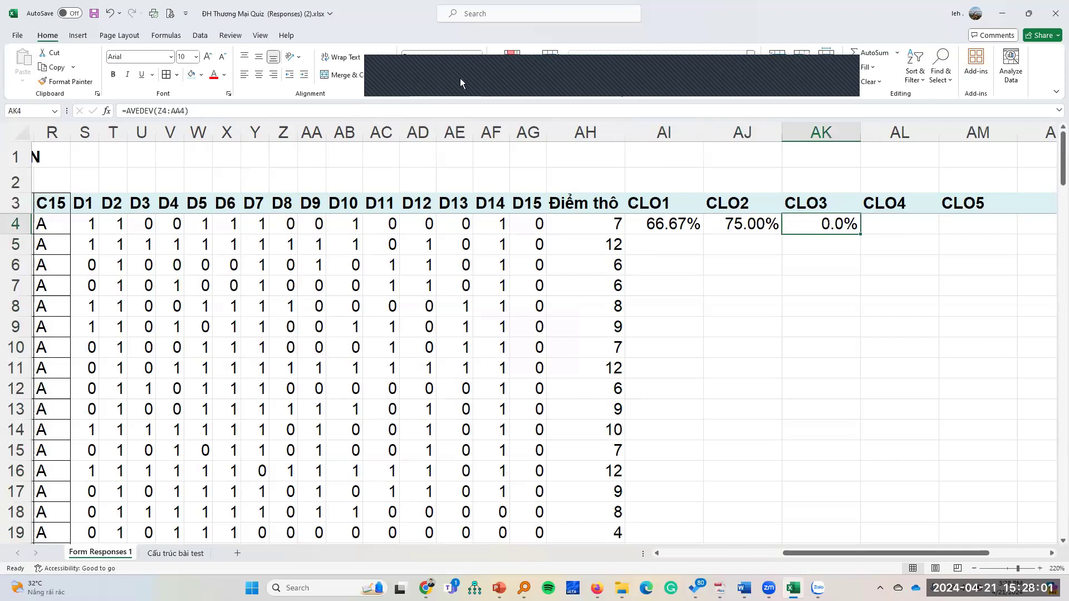
click(459, 78)
- Calculate the first student's CLO4 score in AL4 with =AVERAGE(AB4:AD4), covering questions D10 to D12
click(900, 228)
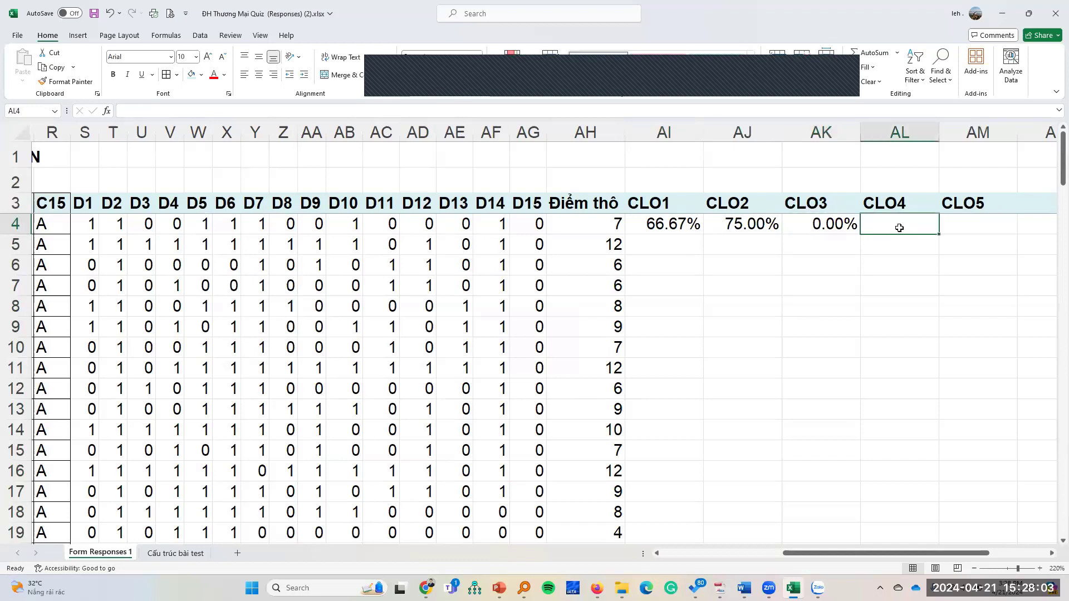
text(=aver)
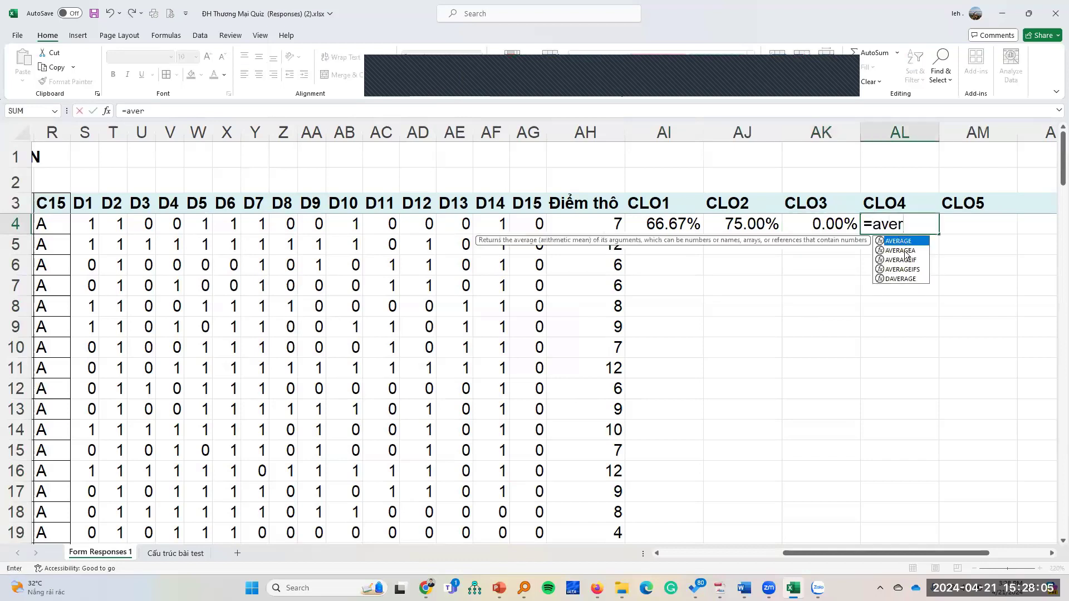
key(Tab)
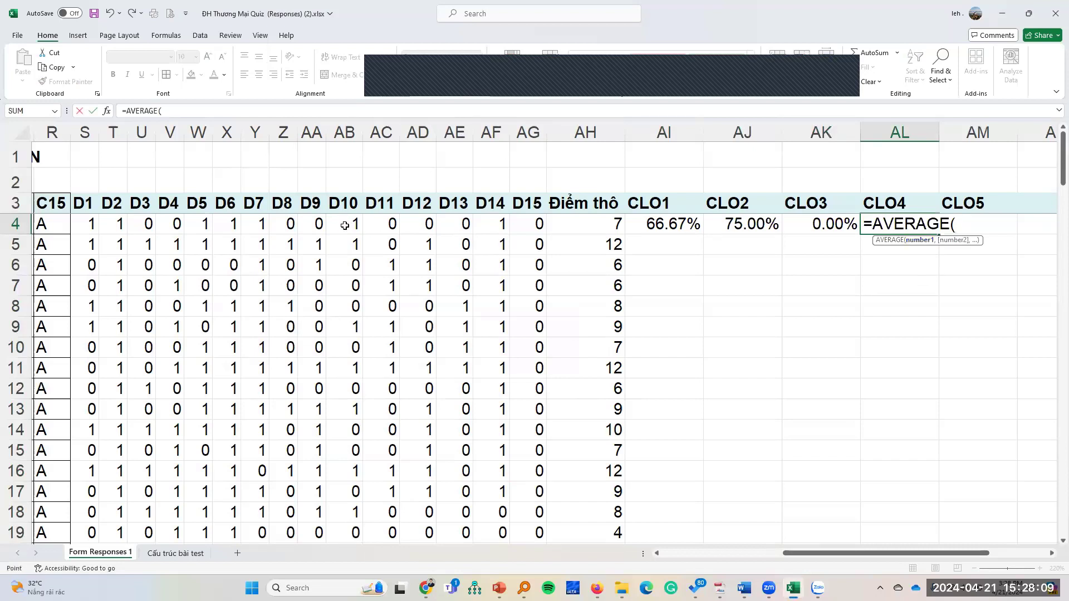
drag(344, 225, 422, 226)
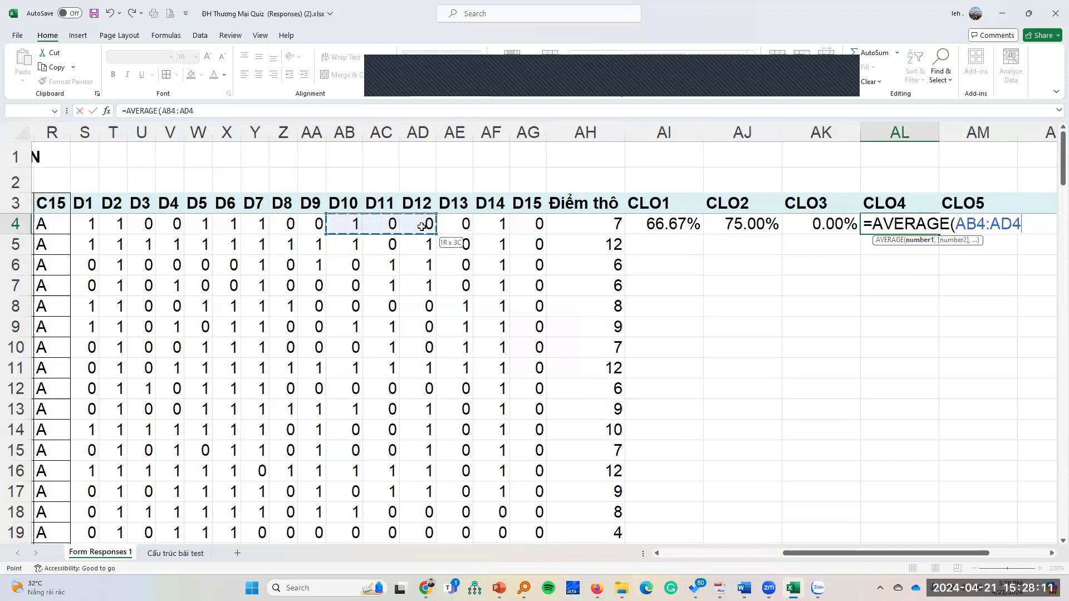
key(Return)
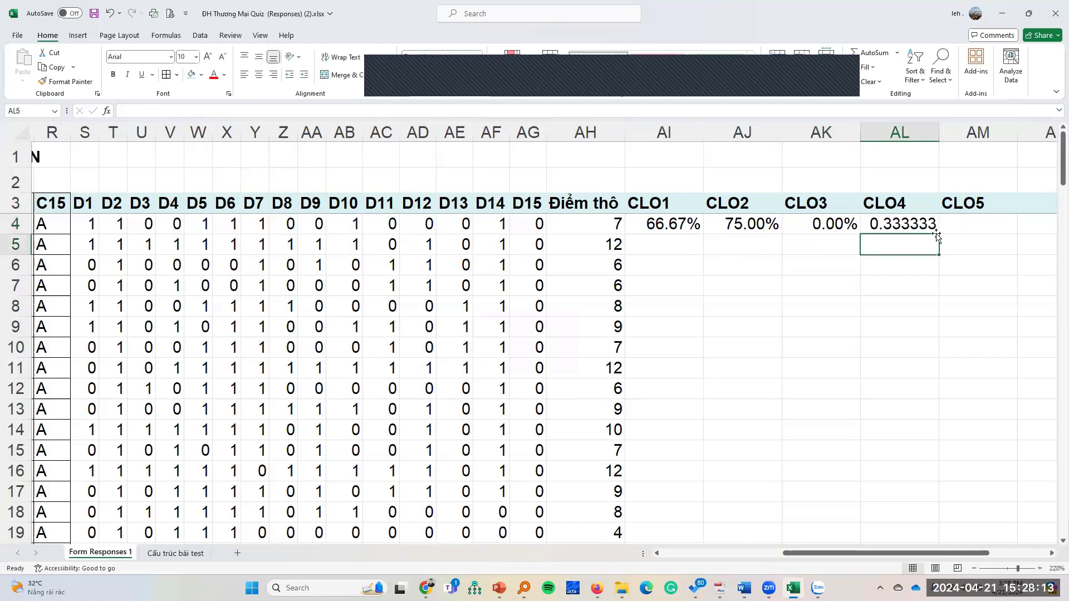
- Format the CLO4 score in AL4 as a percentage with two decimal places
click(919, 227)
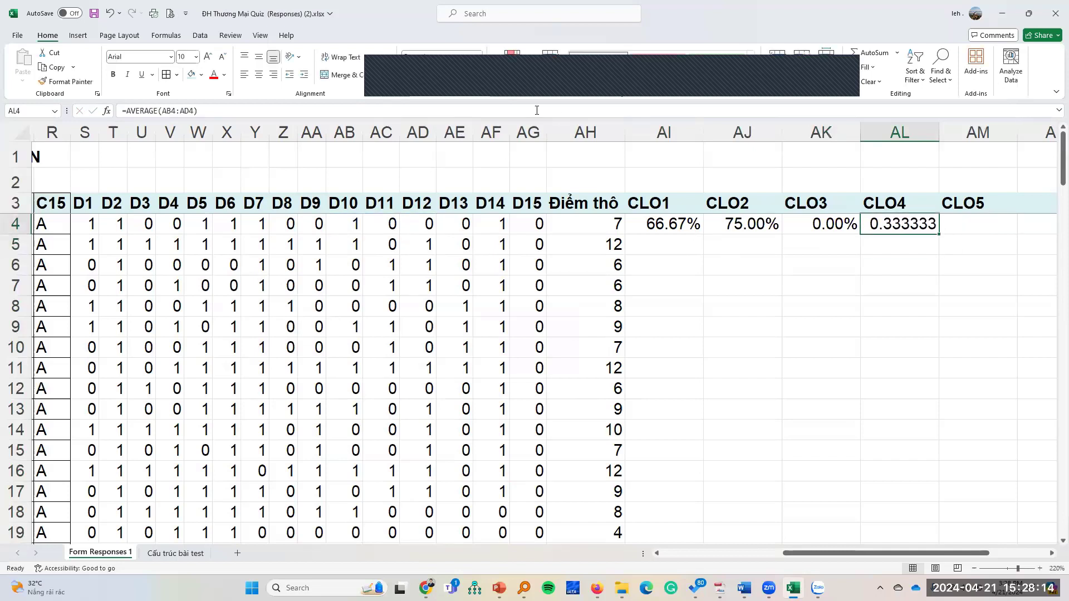
click(434, 74)
click(458, 77)
click(460, 76)
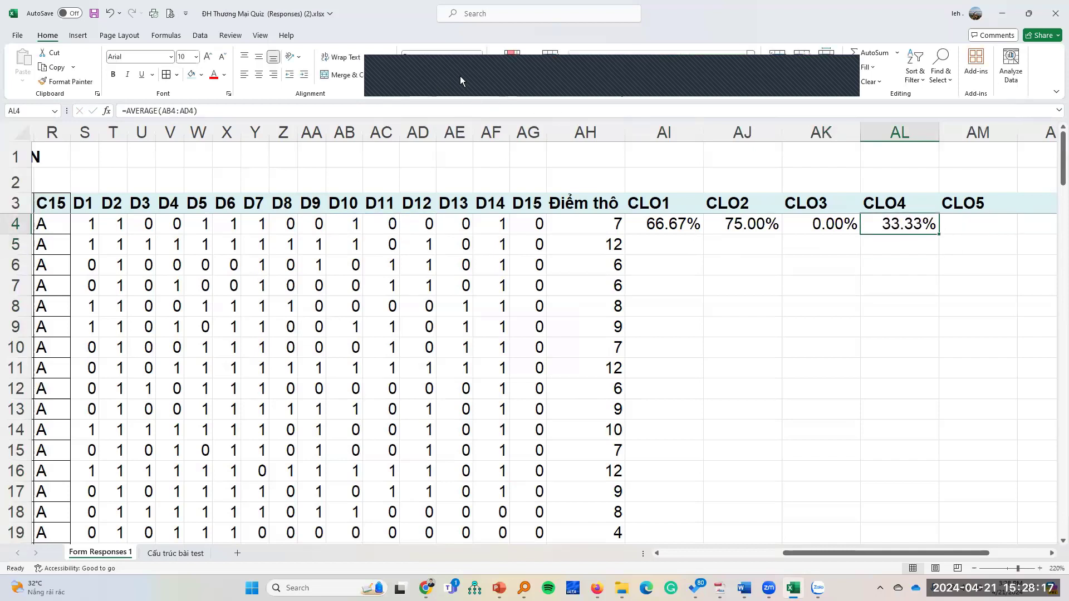
- Calculate the first student's CLO5 score in AM4 with =AVERAGE(AE4:AG4), covering questions D13 to D15
click(973, 228)
text(=)
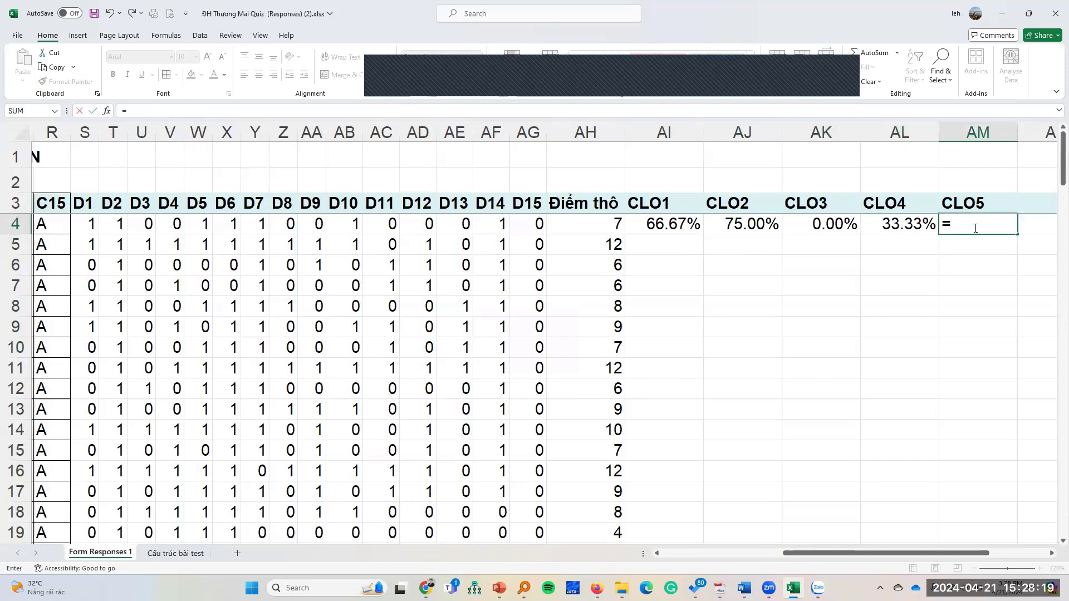
text(av)
double_click(977, 249)
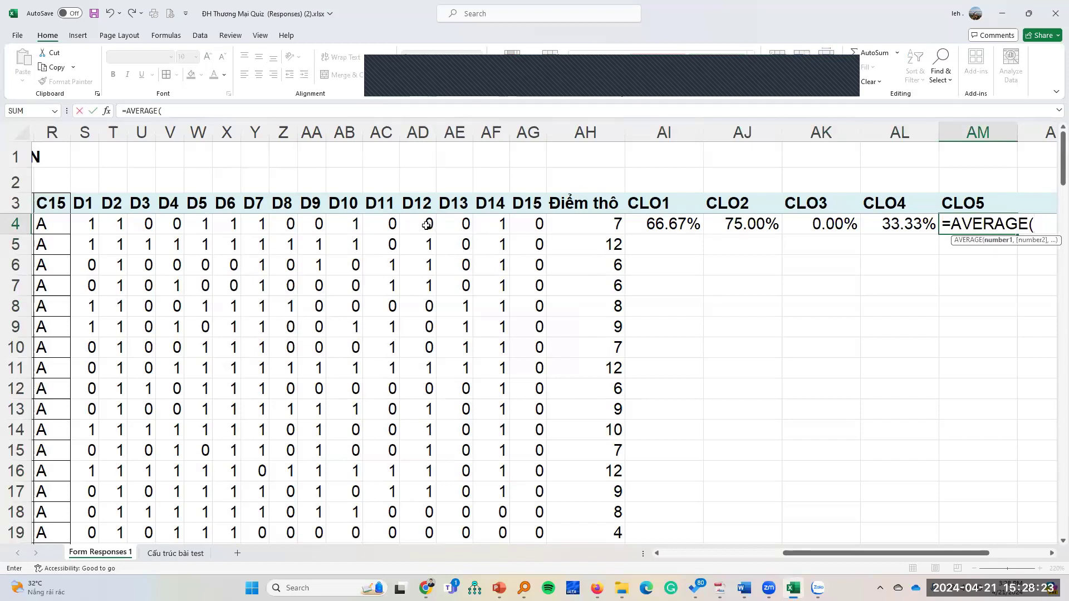
drag(456, 223, 522, 223)
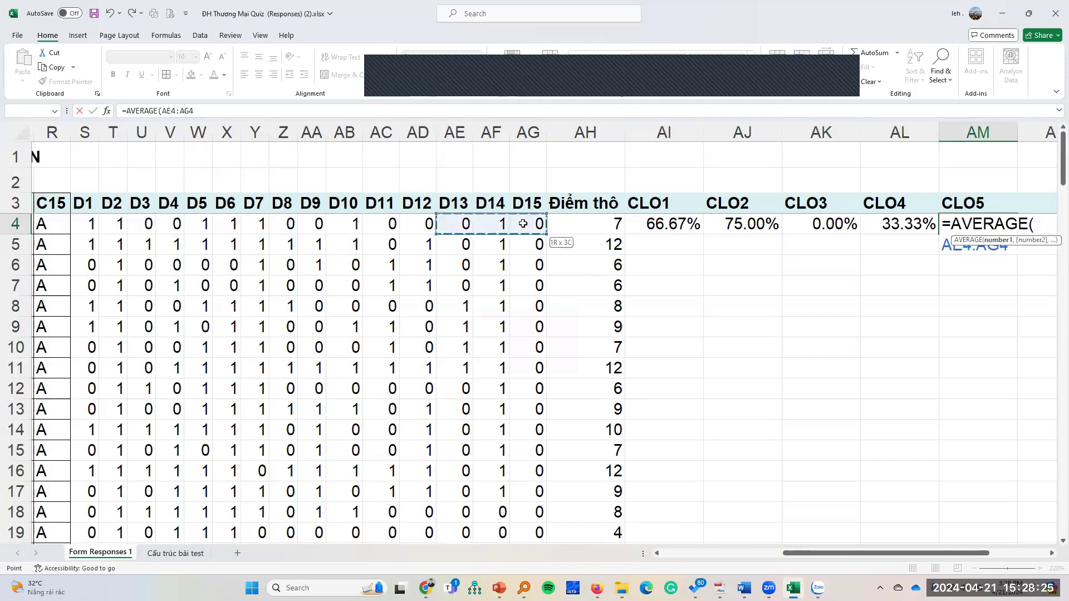
key(Return)
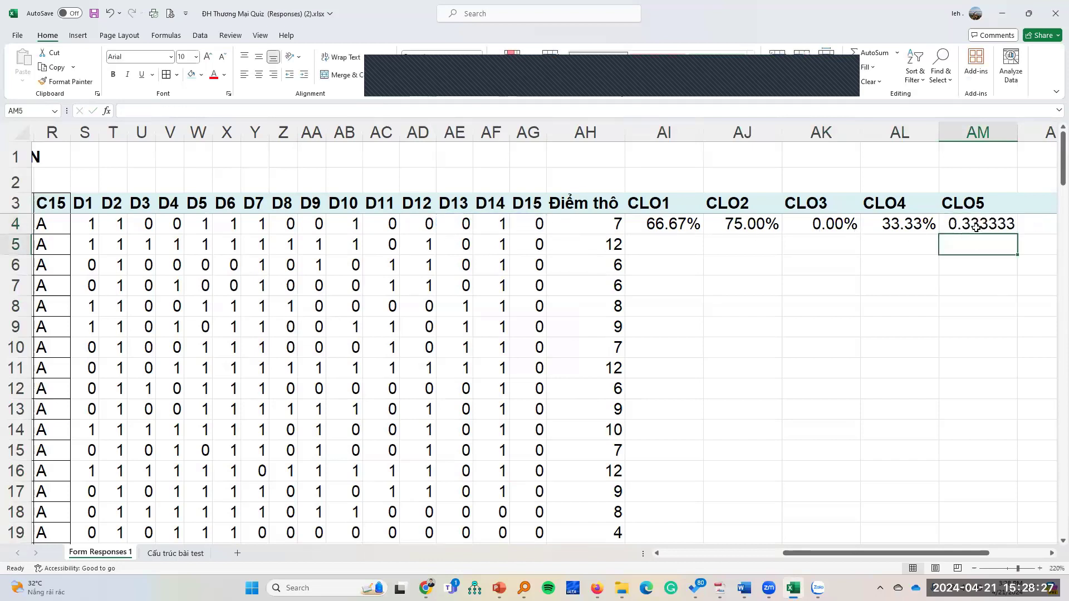
- Format the CLO5 score in AM4 as a percentage with two decimal places
key(Up)
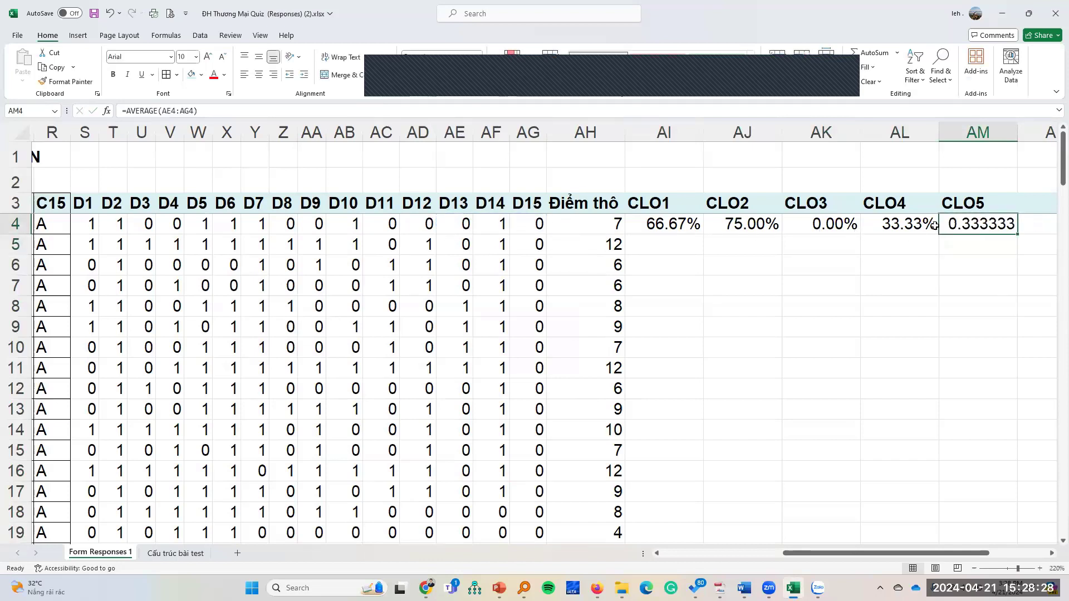
key(ctrl+shift+5)
click(467, 81)
click(466, 76)
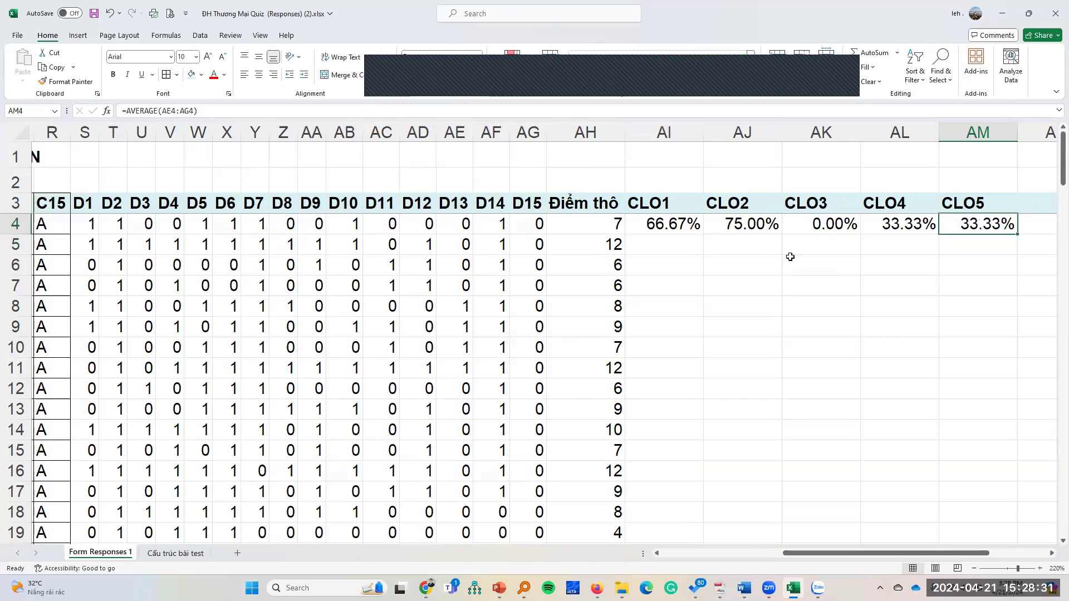
- Insert a blank column at AI, ahead of the CLO1 column, and enter the header MST in AI3
click(792, 303)
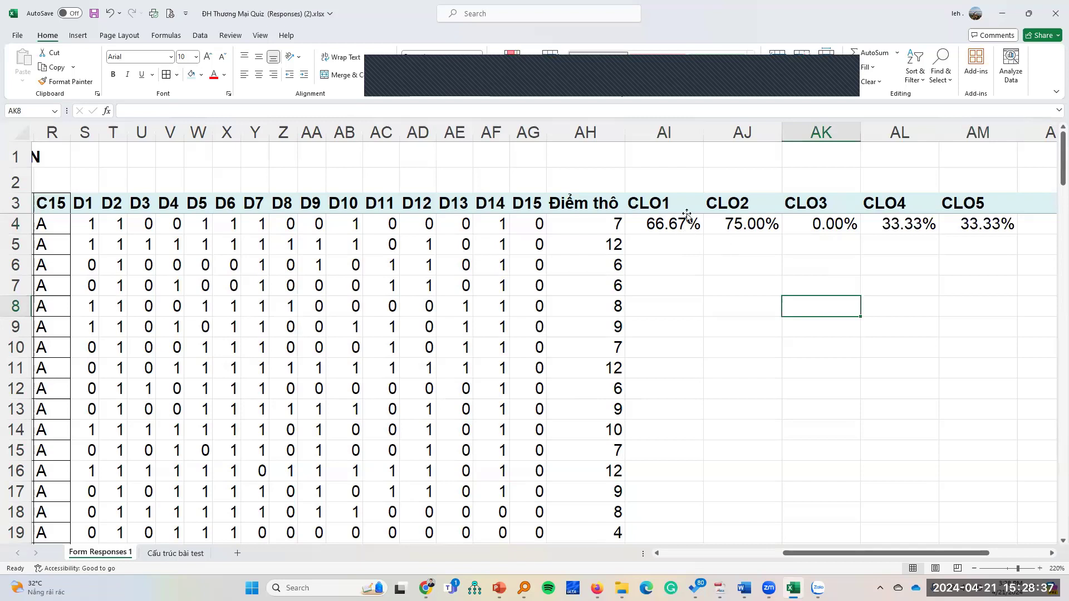
click(688, 218)
click(680, 135)
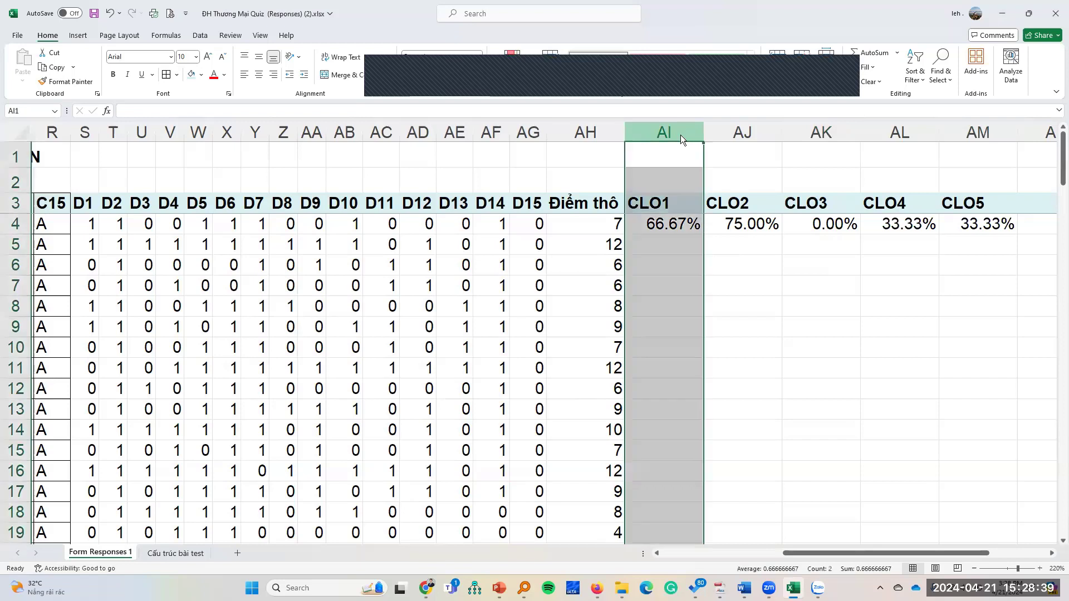
right_click(681, 134)
click(731, 251)
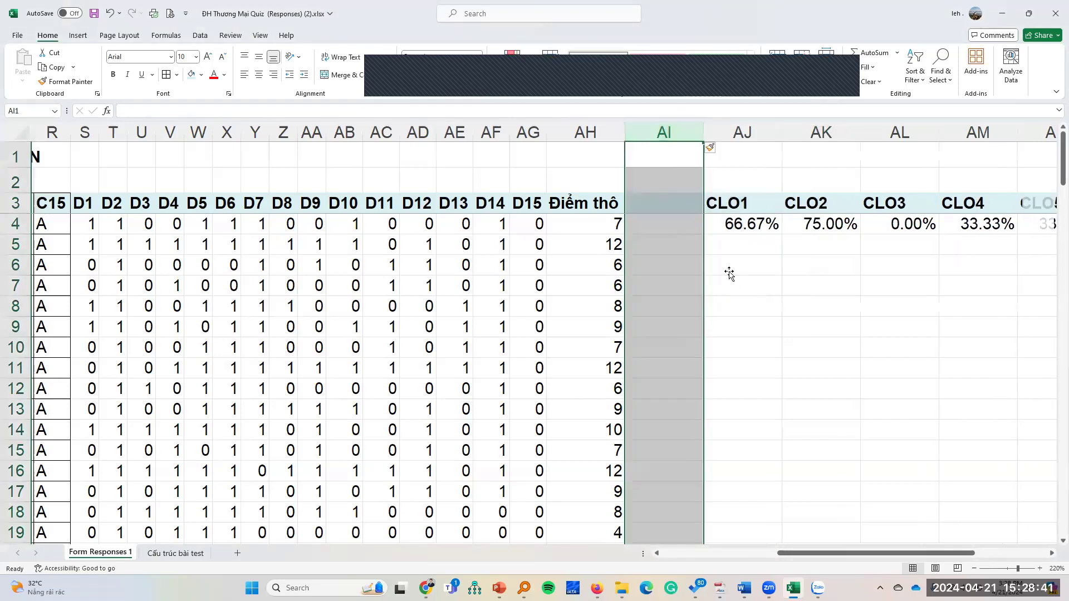
click(677, 201)
text(MST)
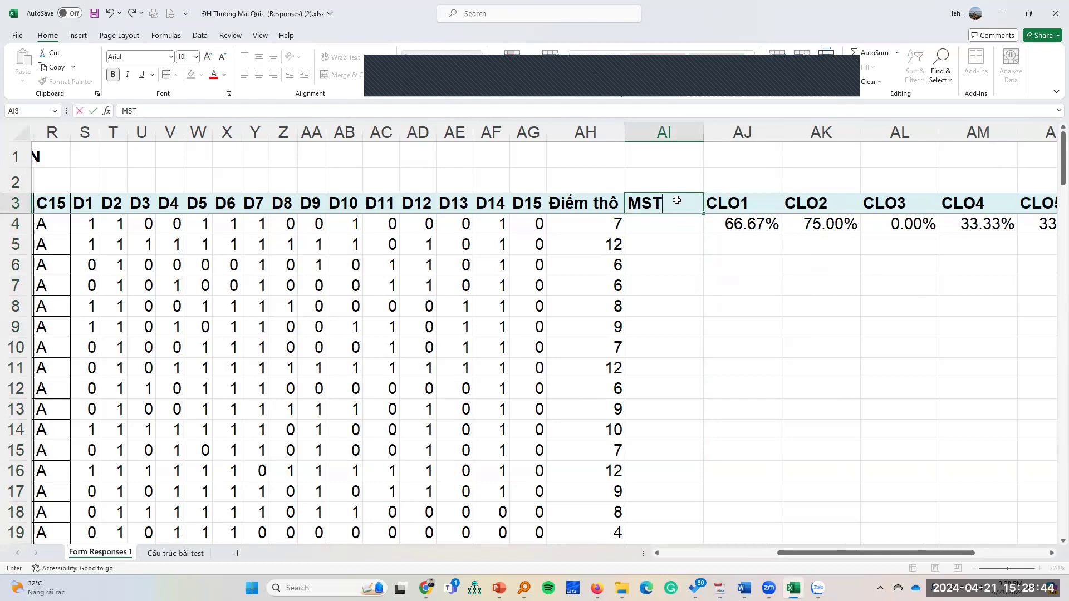
key(Return)
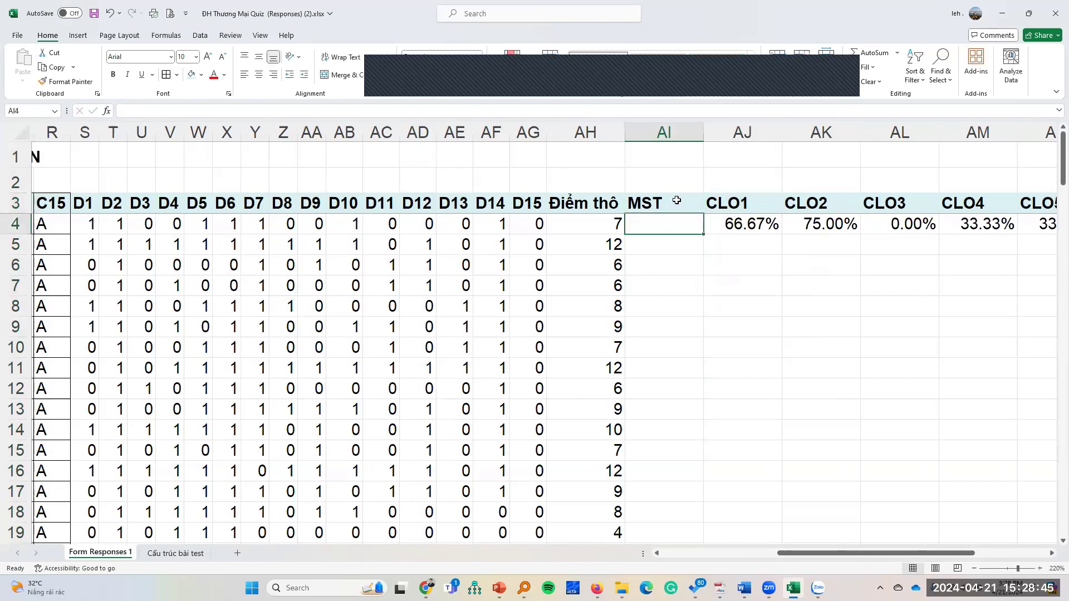
- Enter MST1 in AI4 and fill the student code and CLO1–CLO5 formulas in AI4:AN4 down for all students
text(MST1)
key(Return)
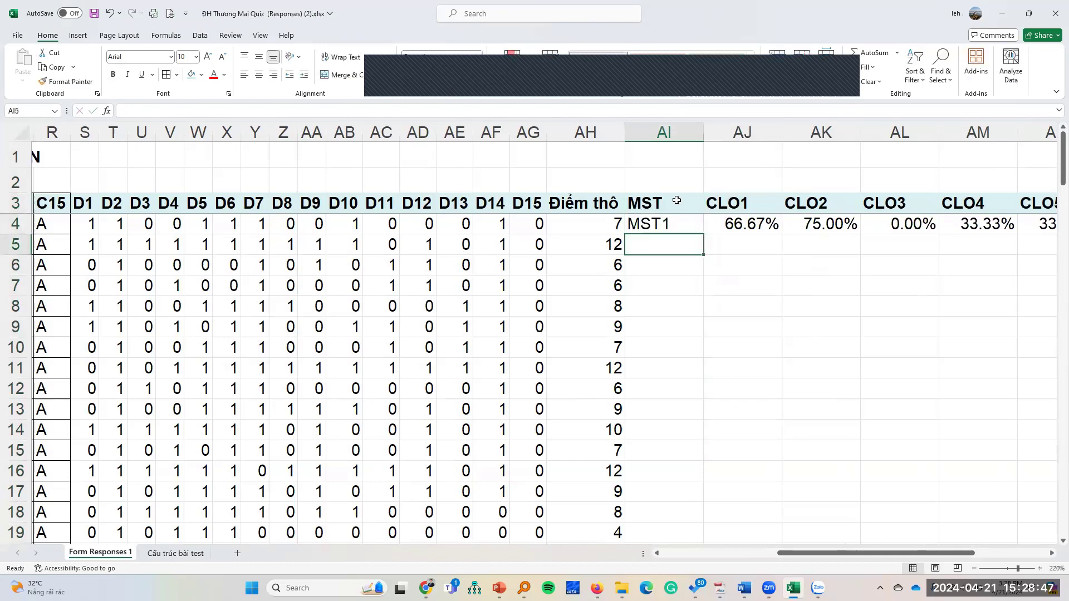
drag(680, 230, 970, 232)
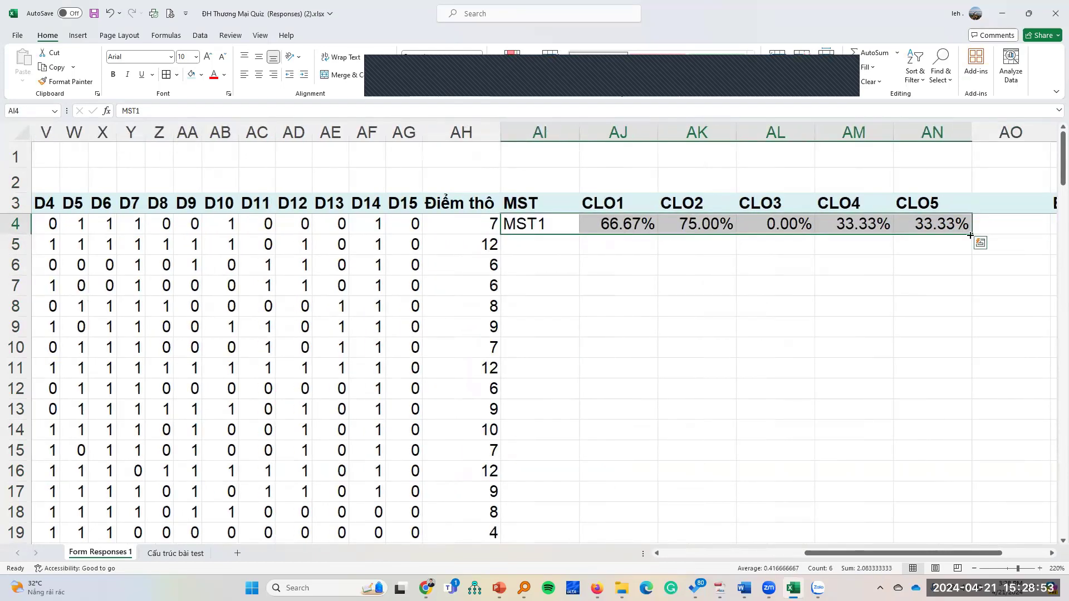
double_click(971, 233)
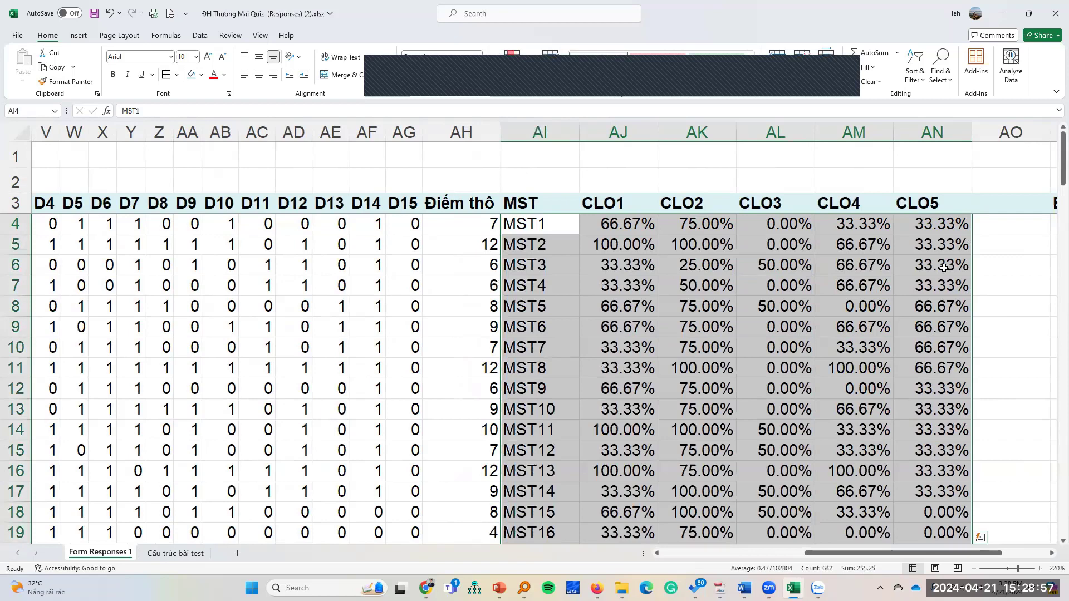
click(843, 388)
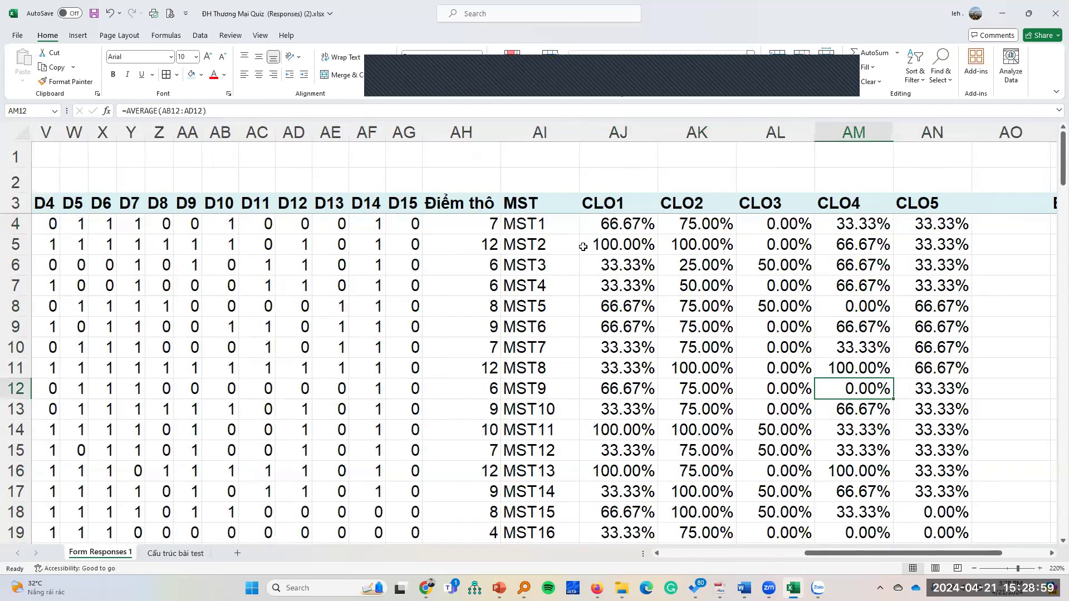
- Label AI2 as TB and calculate the CLO1 class average in AJ2 with =AVERAGE(AJ4:AJ110)
click(537, 180)
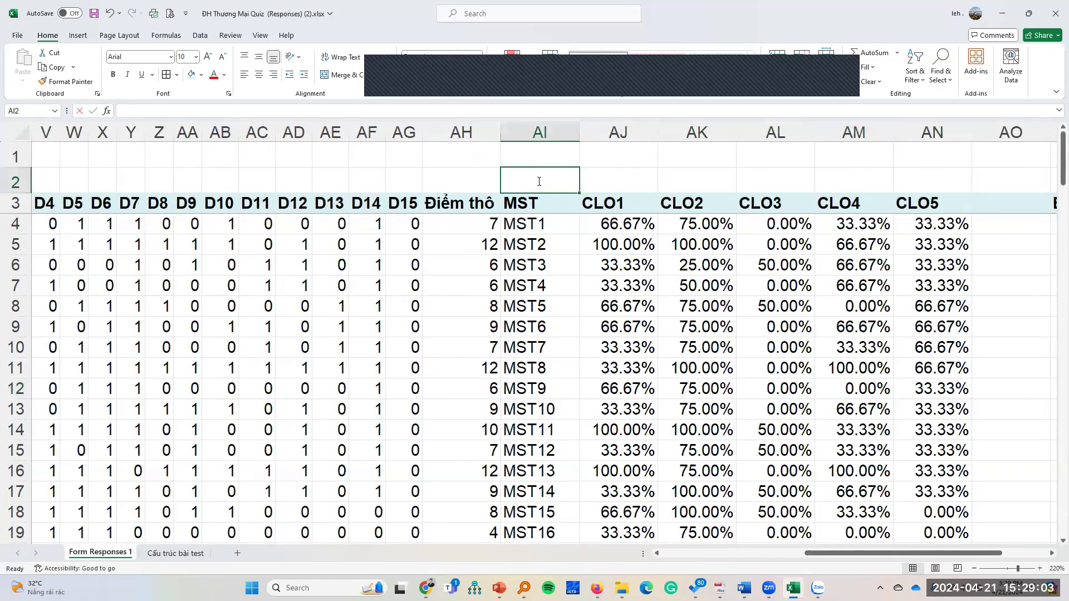
text(TB)
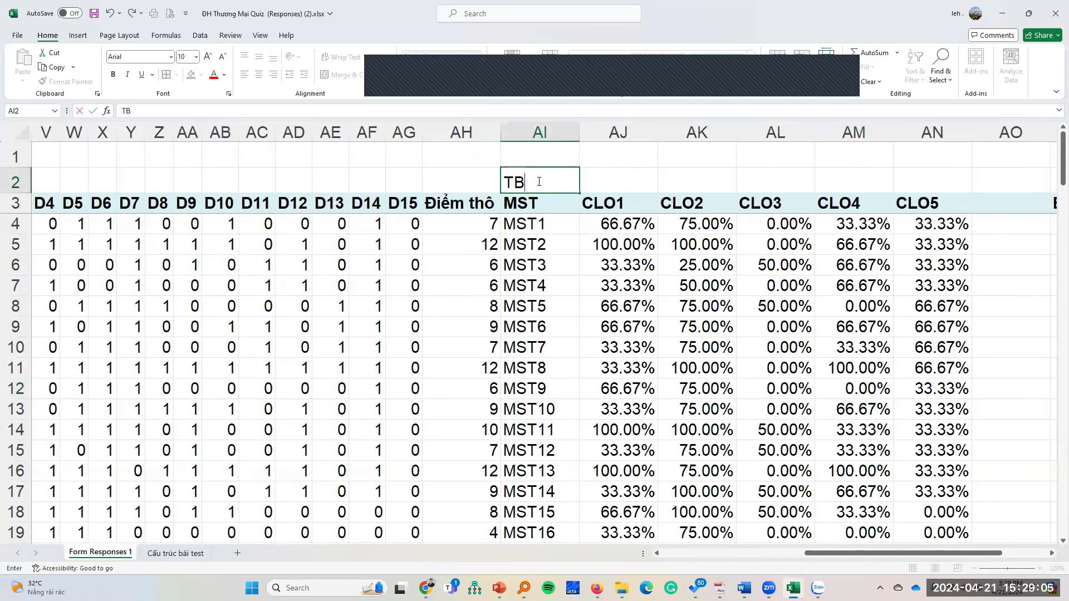
key(Tab)
text(=)
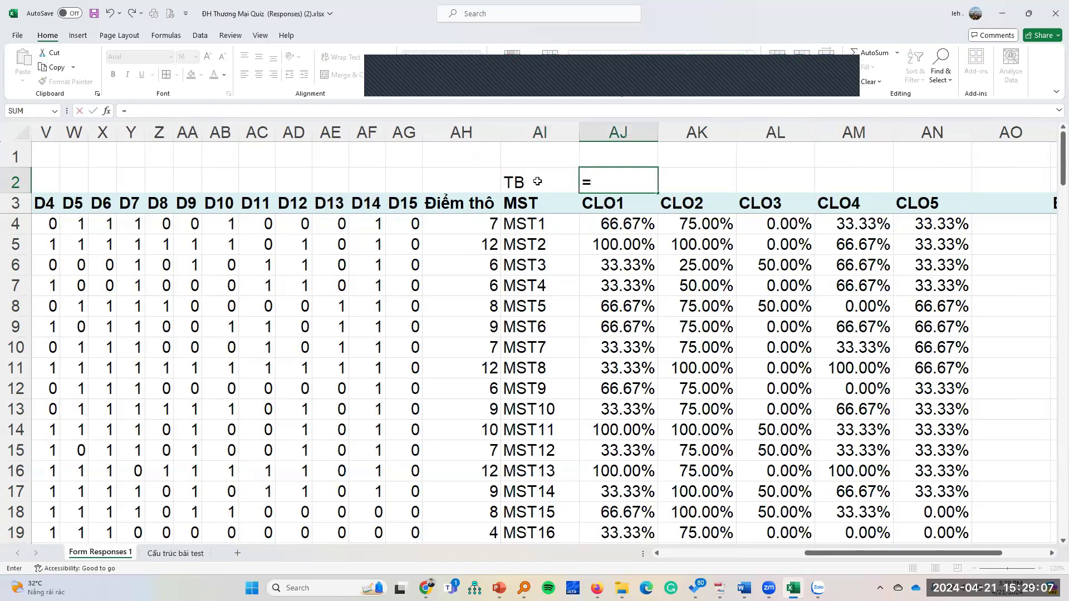
text(aver)
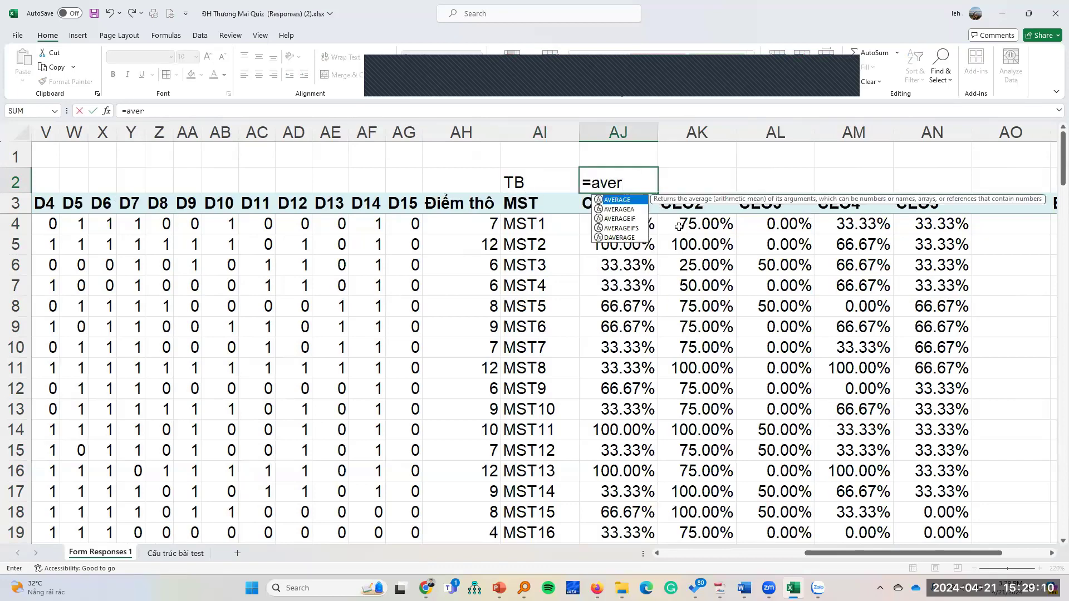
double_click(619, 200)
click(628, 226)
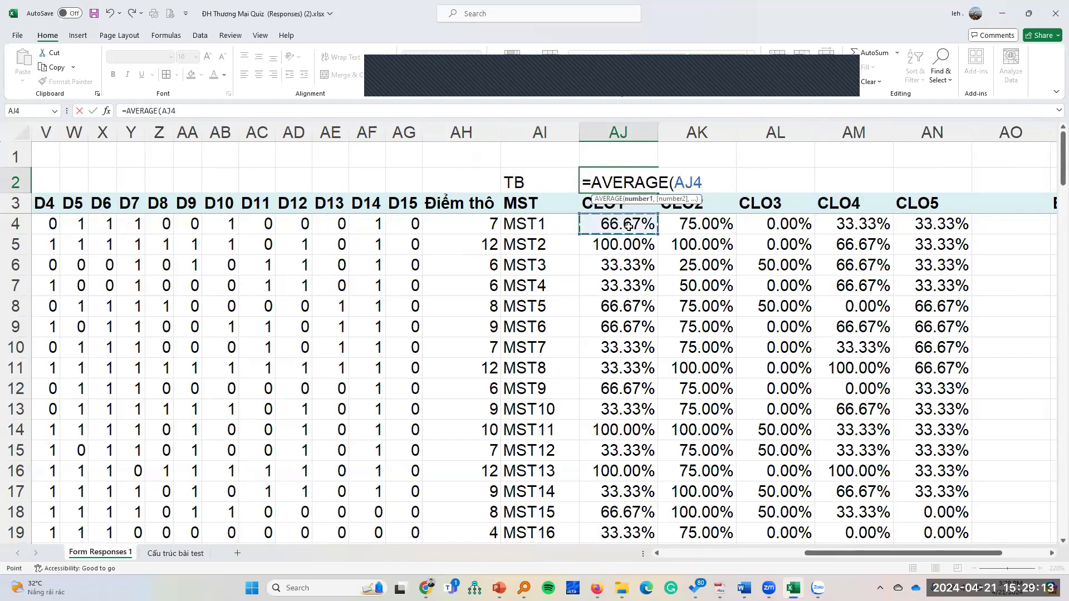
key(ctrl+shift+Down)
key(Return)
key(Left)
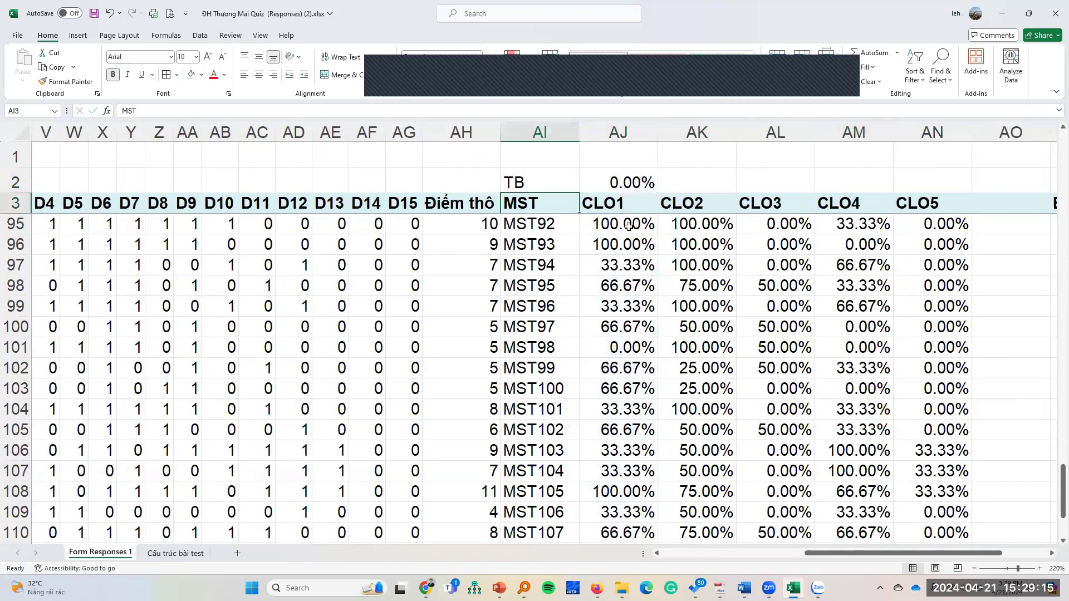
scroll(645, 383, up, 15)
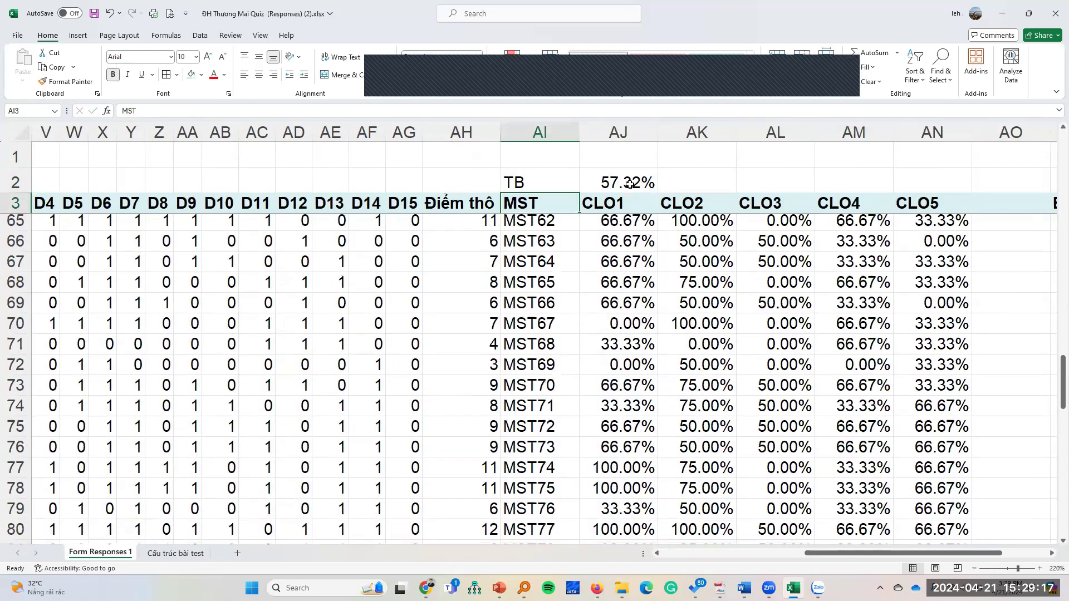
scroll(628, 183, up, 15)
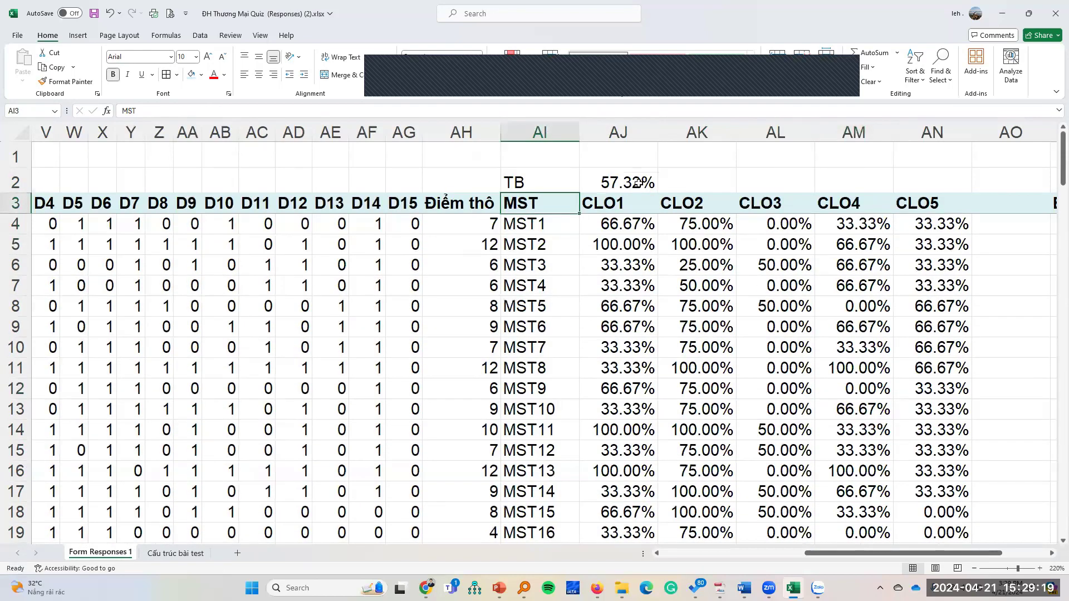
- Fill the average formula from AJ2 across to AN2 for CLO2 through CLO5
click(638, 183)
drag(720, 190, 954, 184)
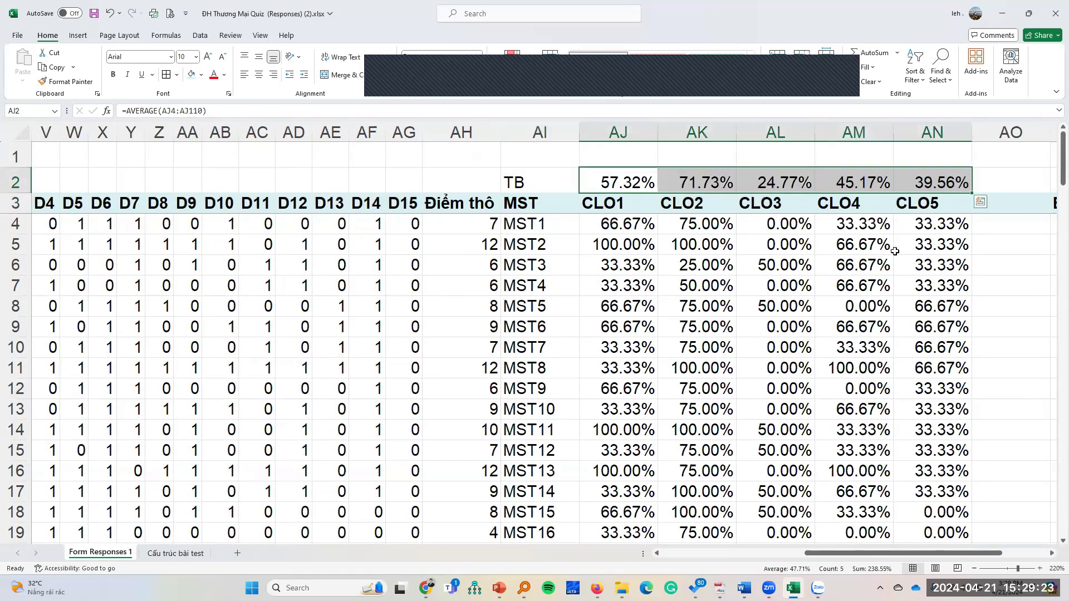
click(896, 250)
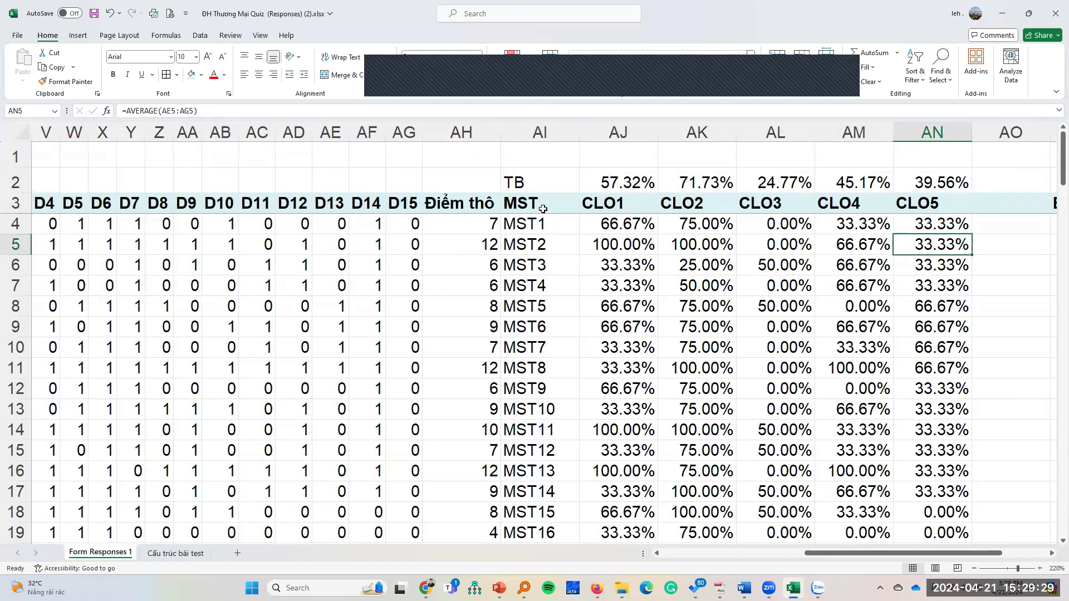
- Undo the class averages and the TB label entered in row 2
key(ctrl+z)
key(ctrl+z)
key(ctrl+z)
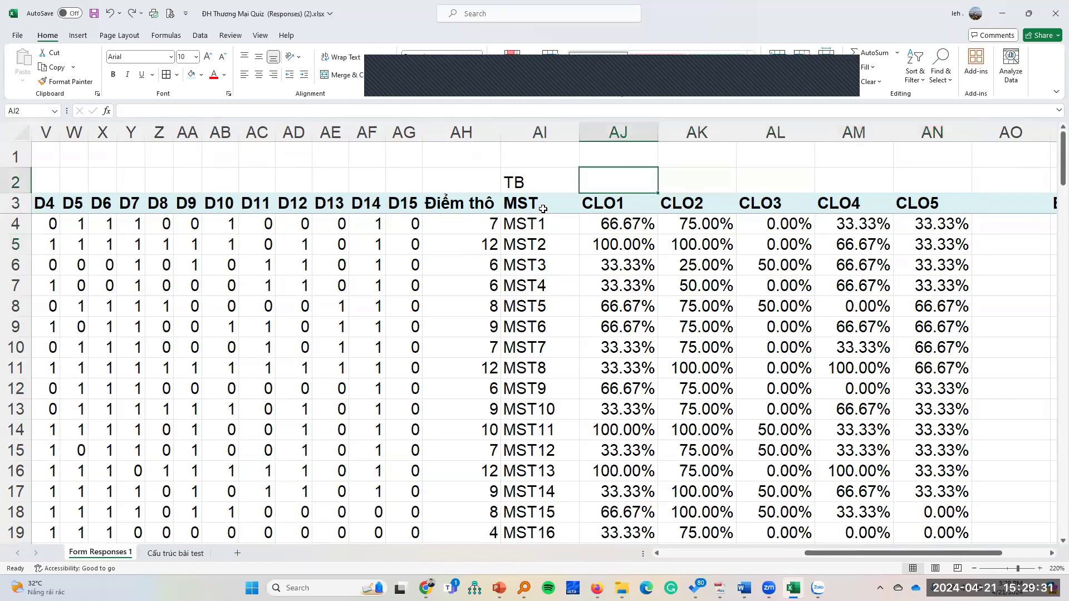
key(ctrl+z)
- Insert a blank row above the first student's row 4 and enter the label TB in AI4
click(9, 223)
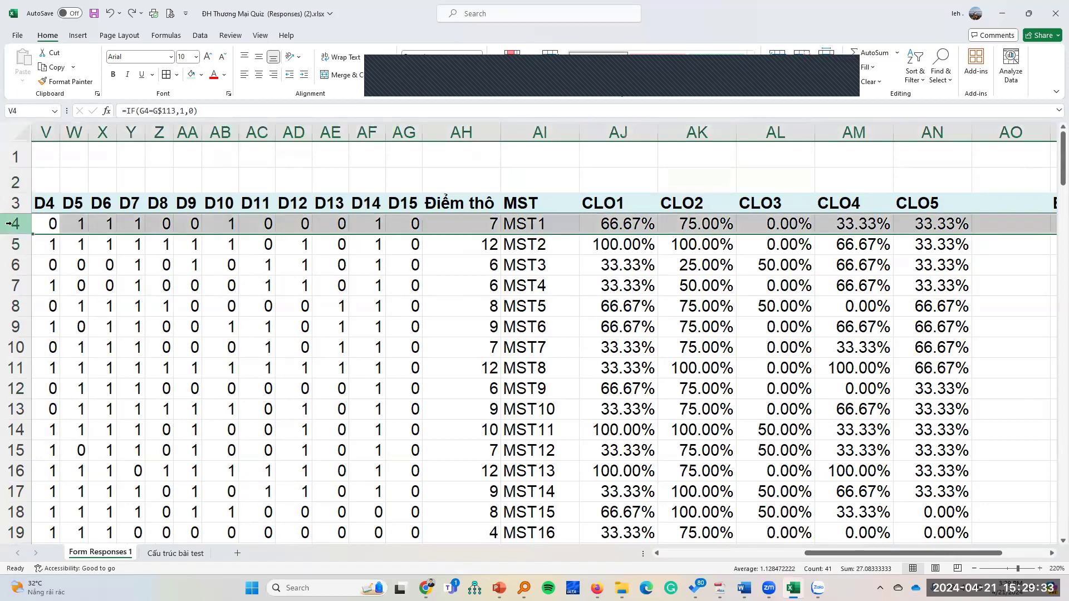
right_click(9, 223)
click(54, 332)
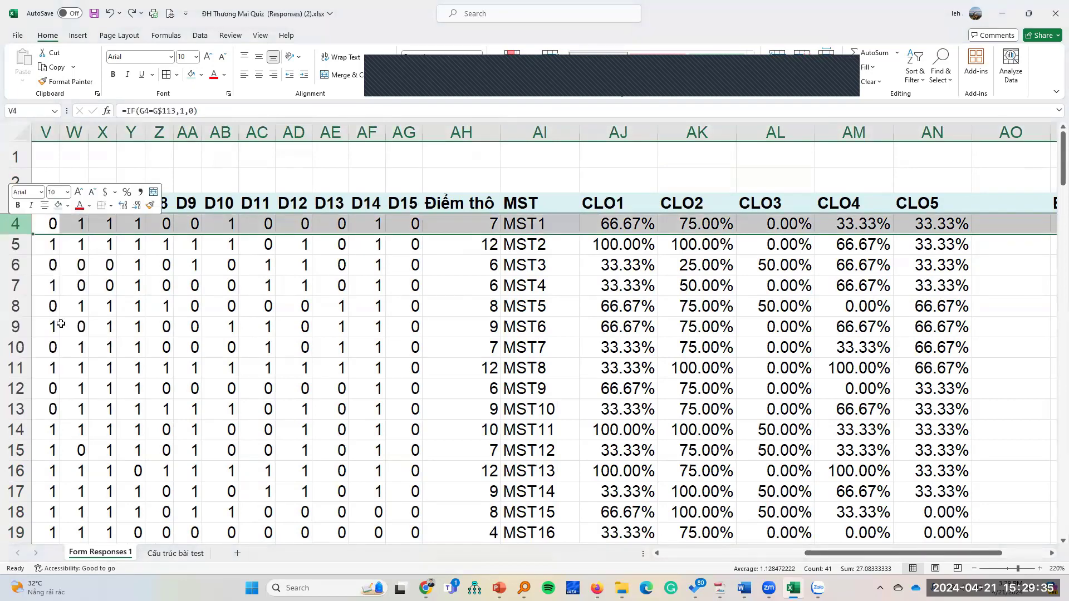
click(539, 305)
click(534, 224)
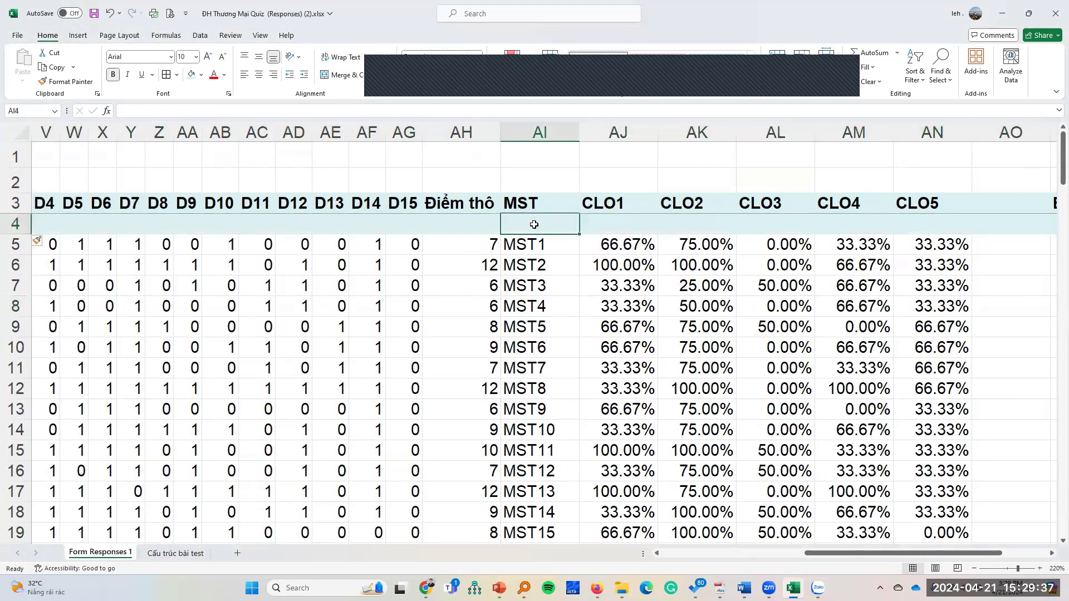
text(TB)
key(Tab)
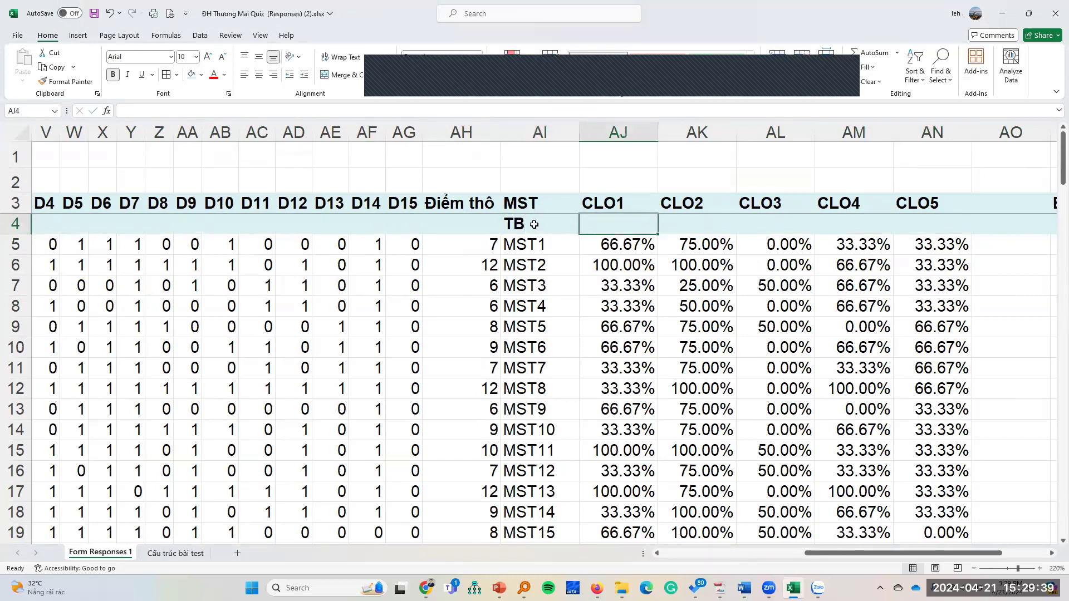
- Calculate the CLO1 class average in AJ4 with =AVERAGE(AJ5:AJ111)
text(=av)
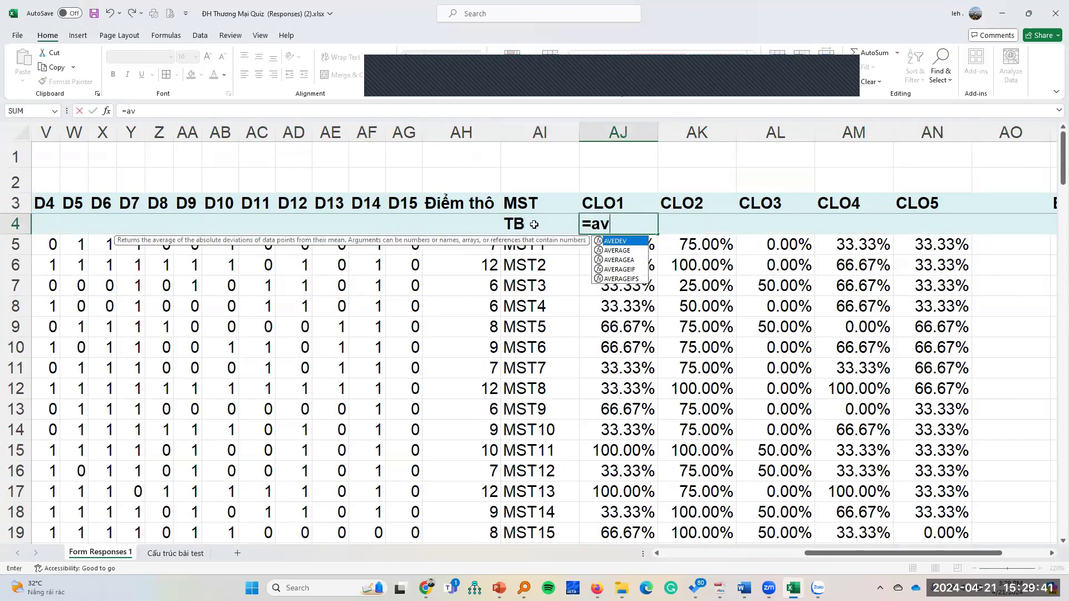
double_click(619, 249)
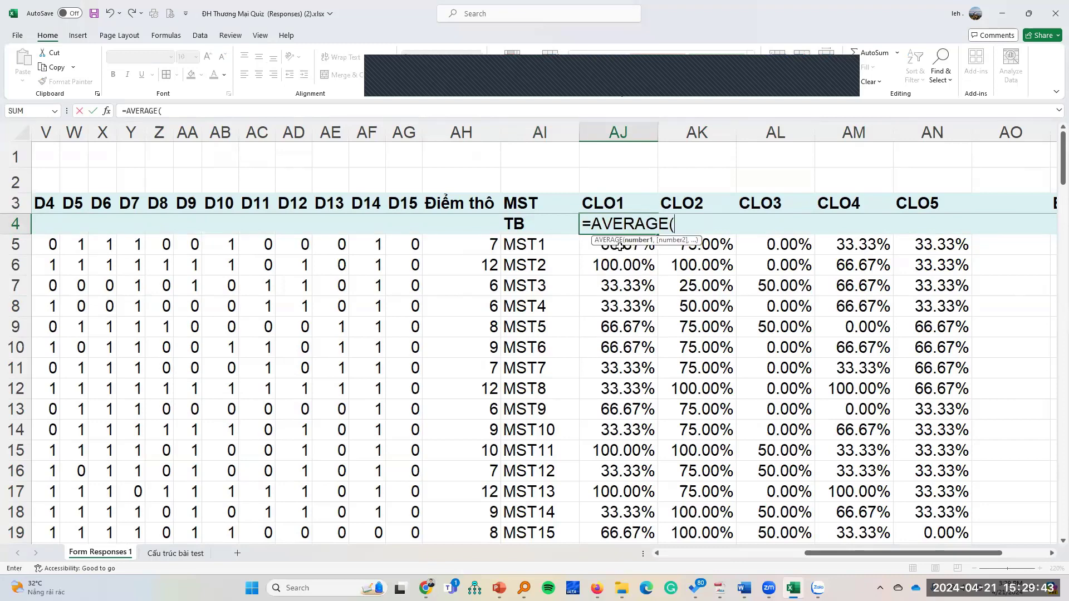
click(619, 247)
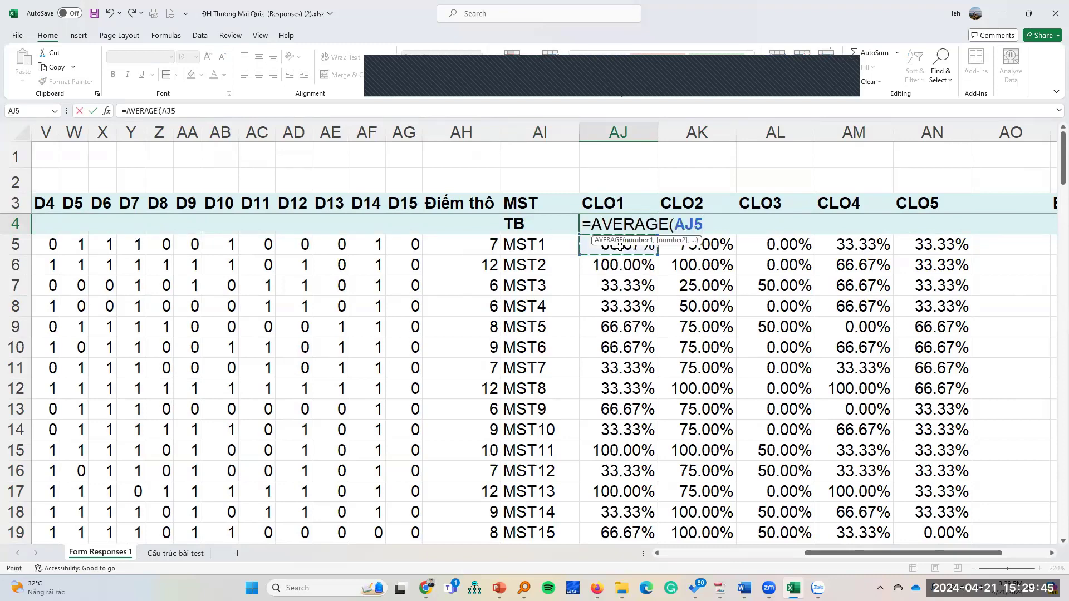
key(ctrl+shift+Down)
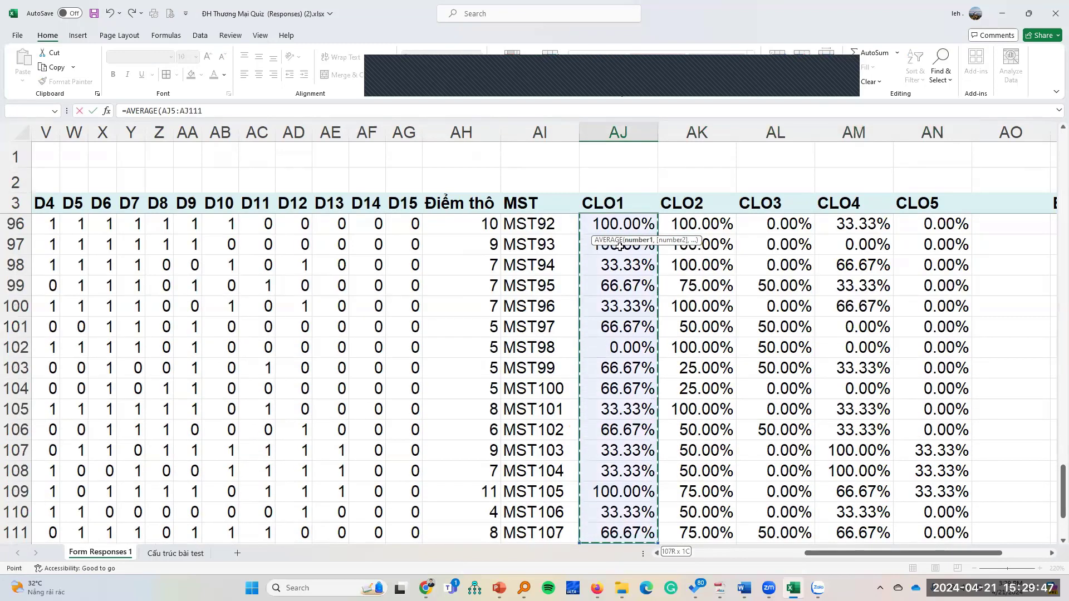
key(Return)
scroll(660, 261, up, 1)
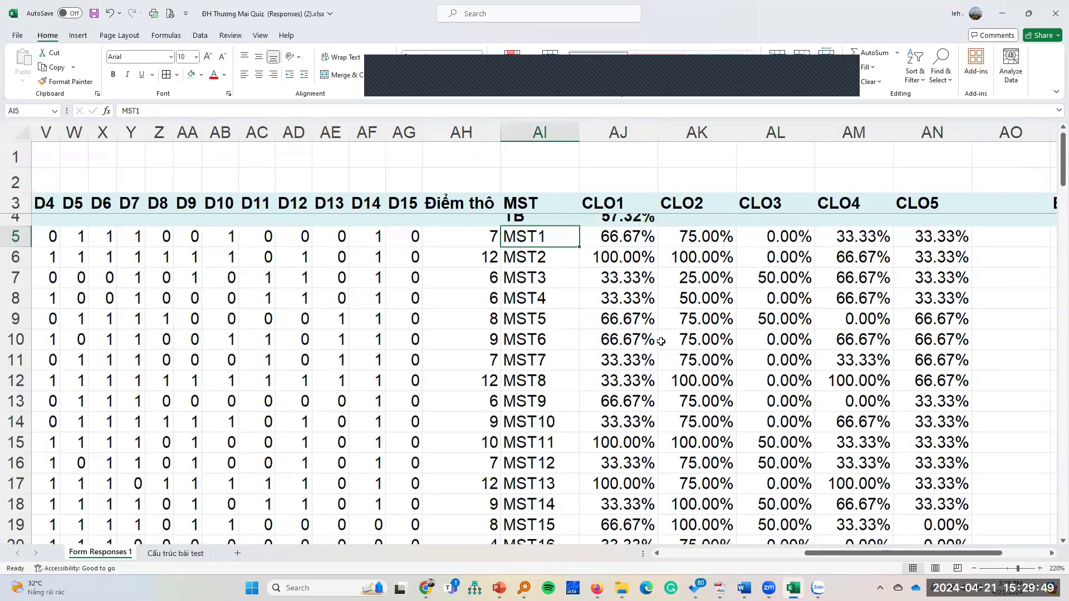
- Copy the average formula from AJ4 across to AN4 for CLO2 through CLO5
click(641, 229)
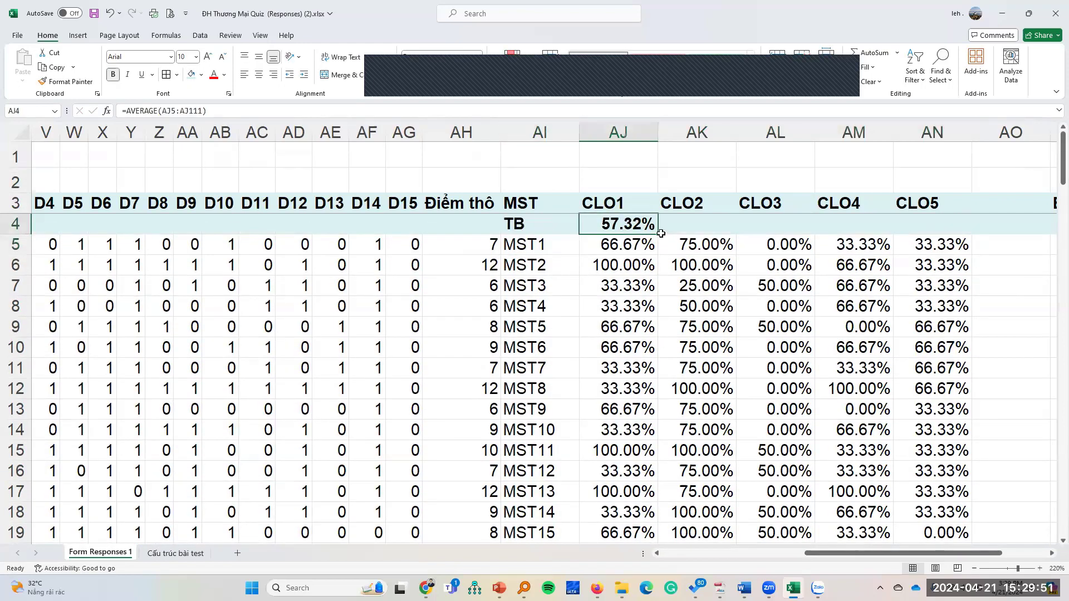
drag(814, 234, 930, 296)
click(929, 295)
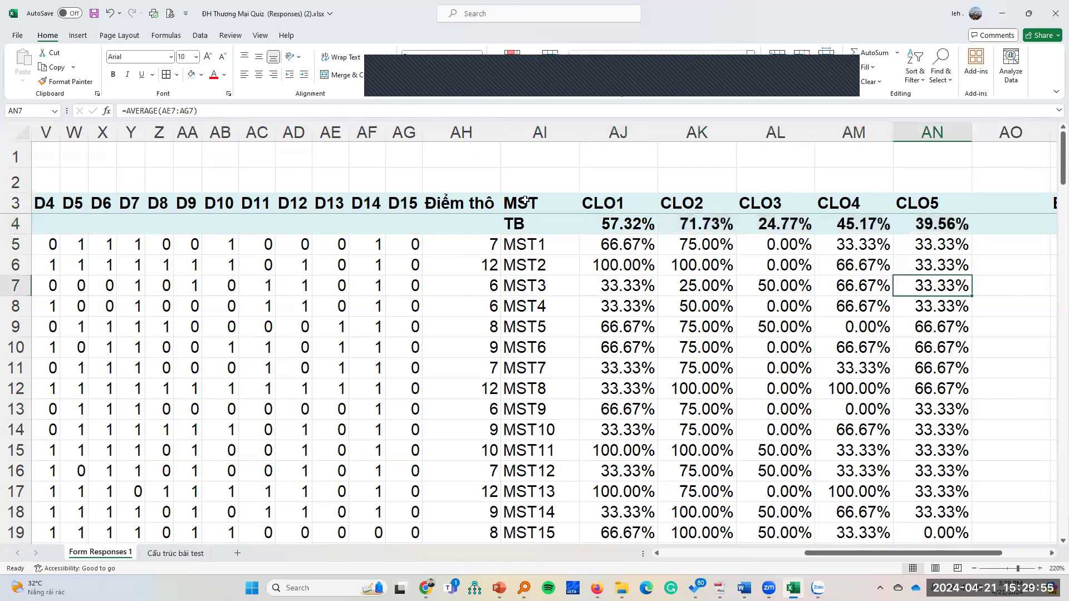
- Insert a radar chart from AI3:AN5 comparing the TB averages with student MST1 across CLO1–CLO5
drag(524, 200, 922, 243)
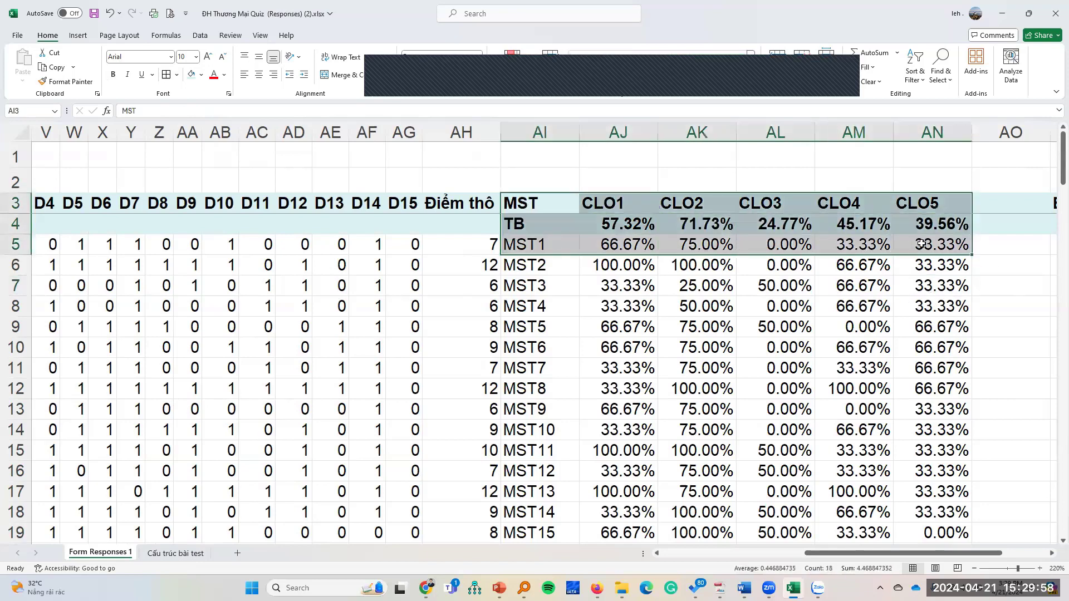
click(82, 35)
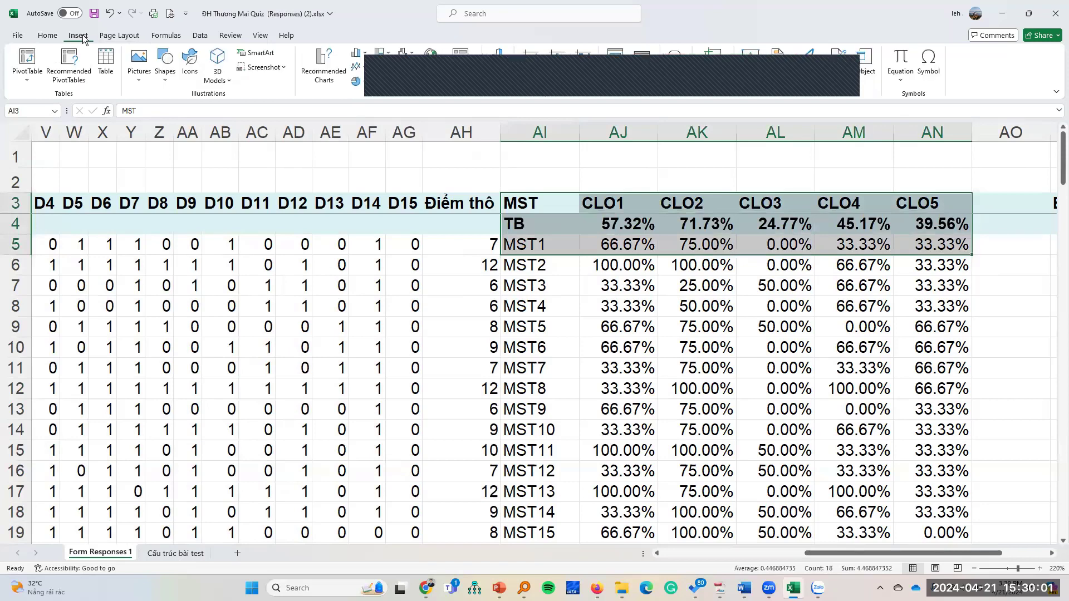
click(325, 69)
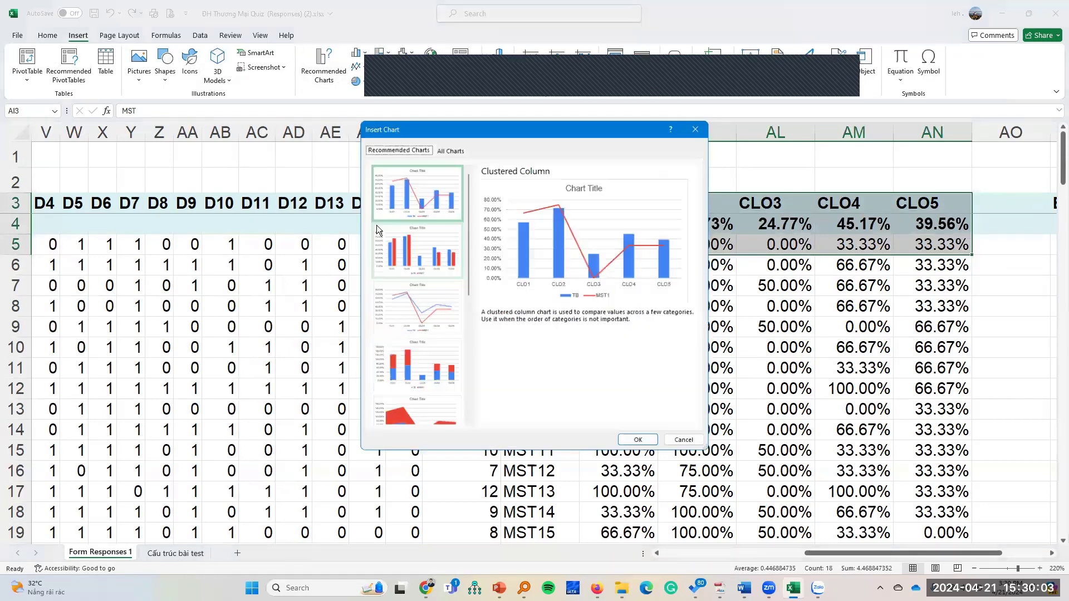
click(450, 149)
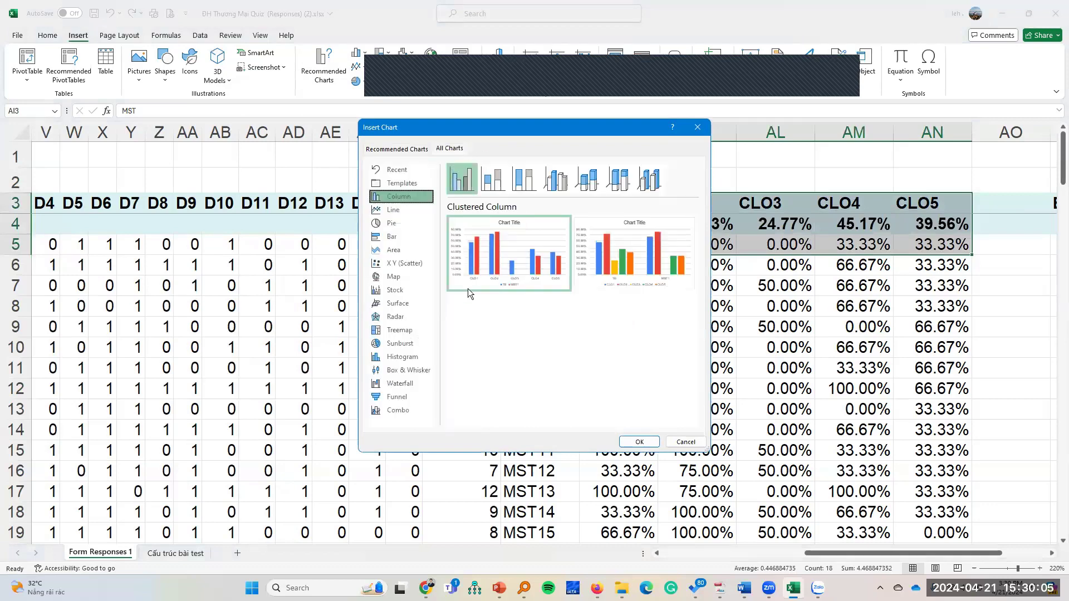
click(396, 316)
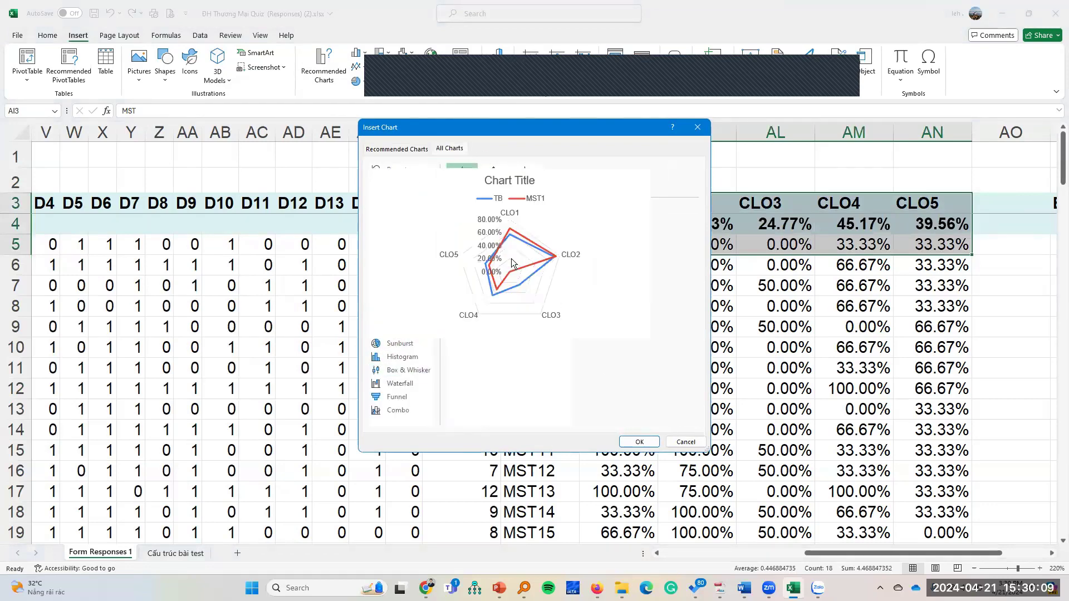
click(640, 441)
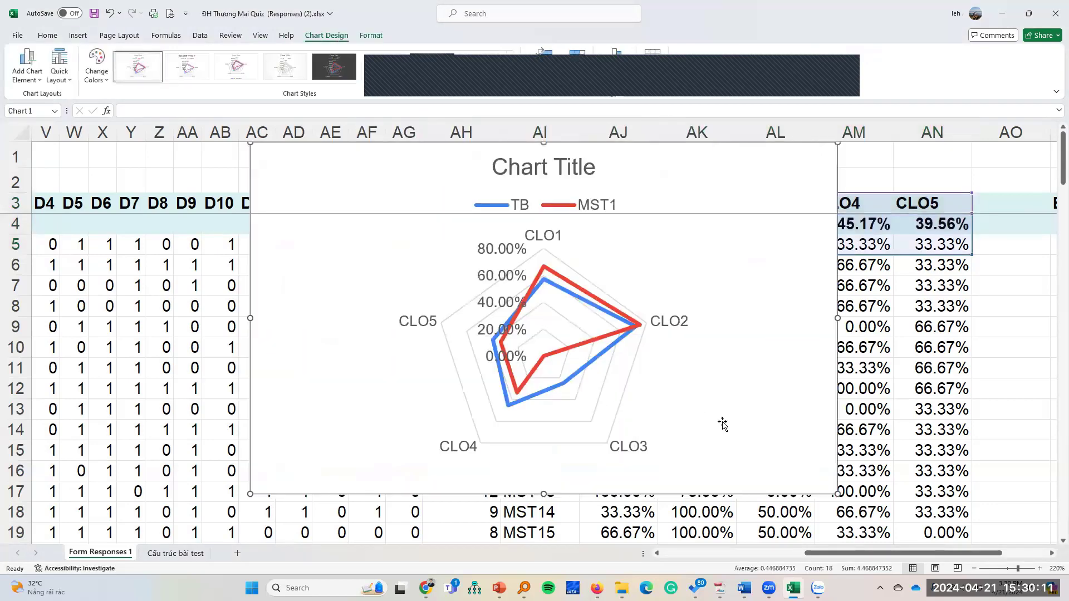
- Delete the chart title and the percentage axis labels from the radar chart
click(567, 177)
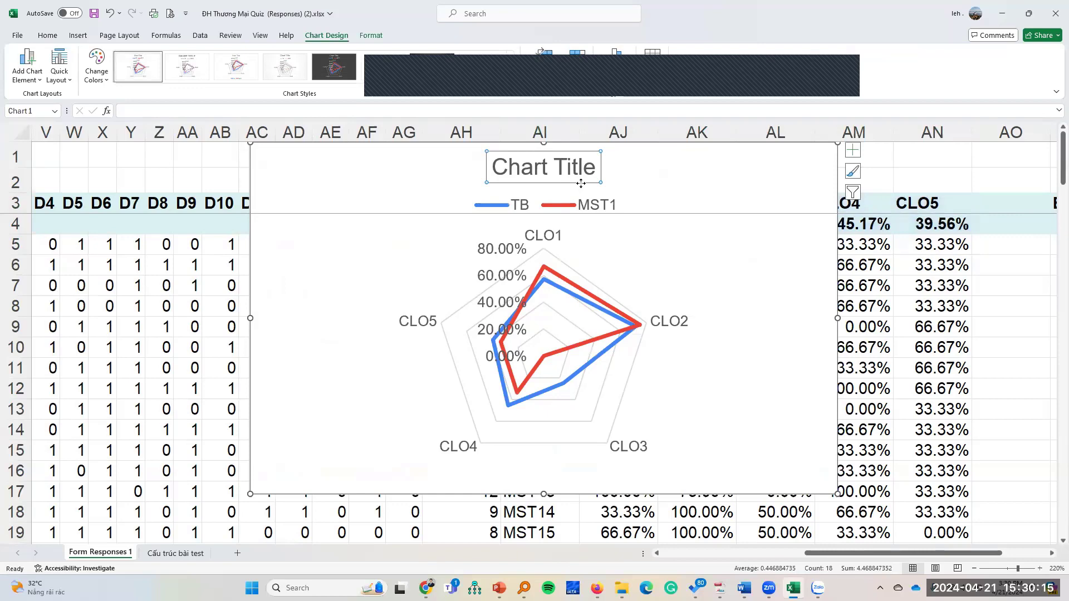
key(Delete)
click(501, 217)
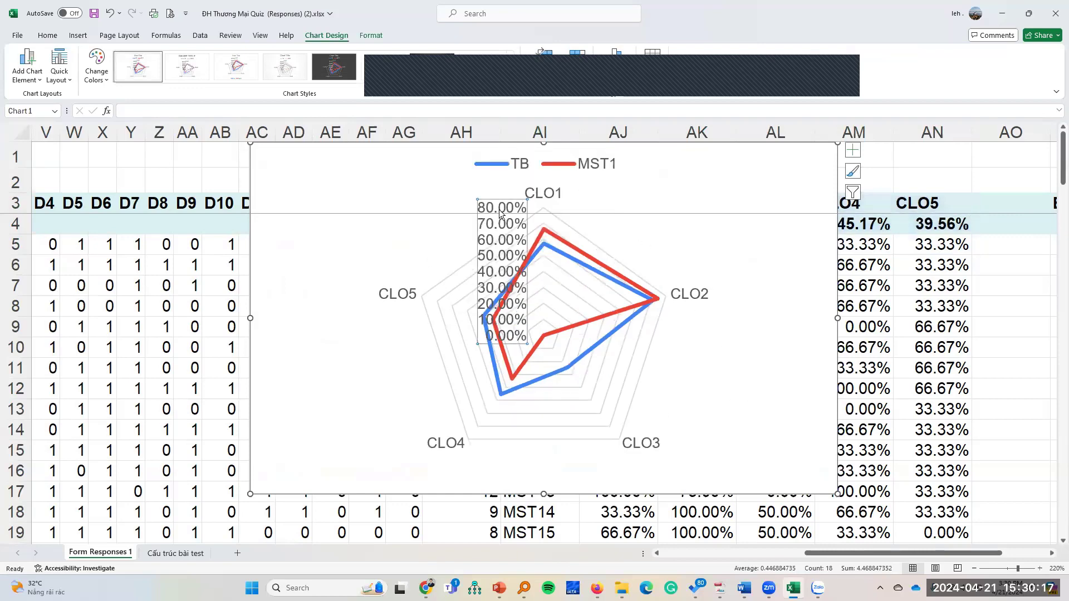
key(Delete)
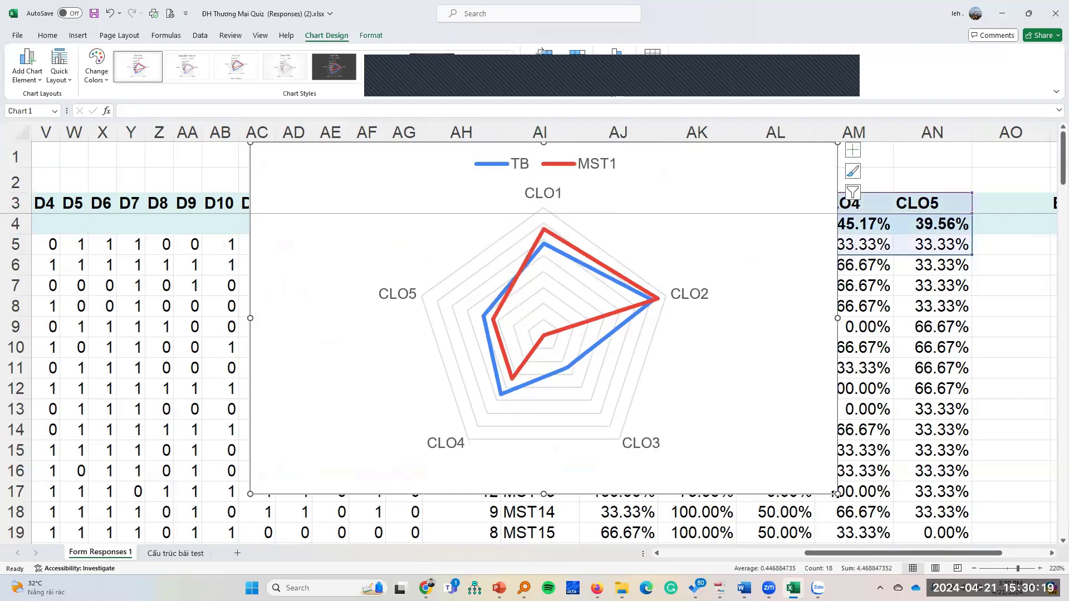
- Enlarge the radar chart comparing TB with MST1, extending it to about the right edge of column AM and past row 19
drag(835, 494, 950, 542)
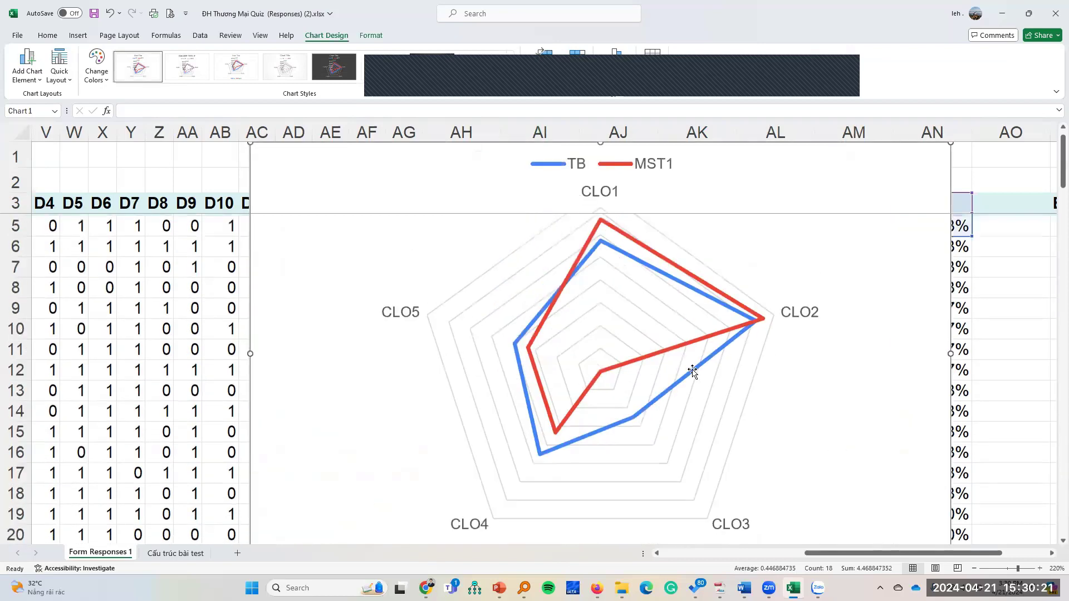
scroll(685, 346, up, 1)
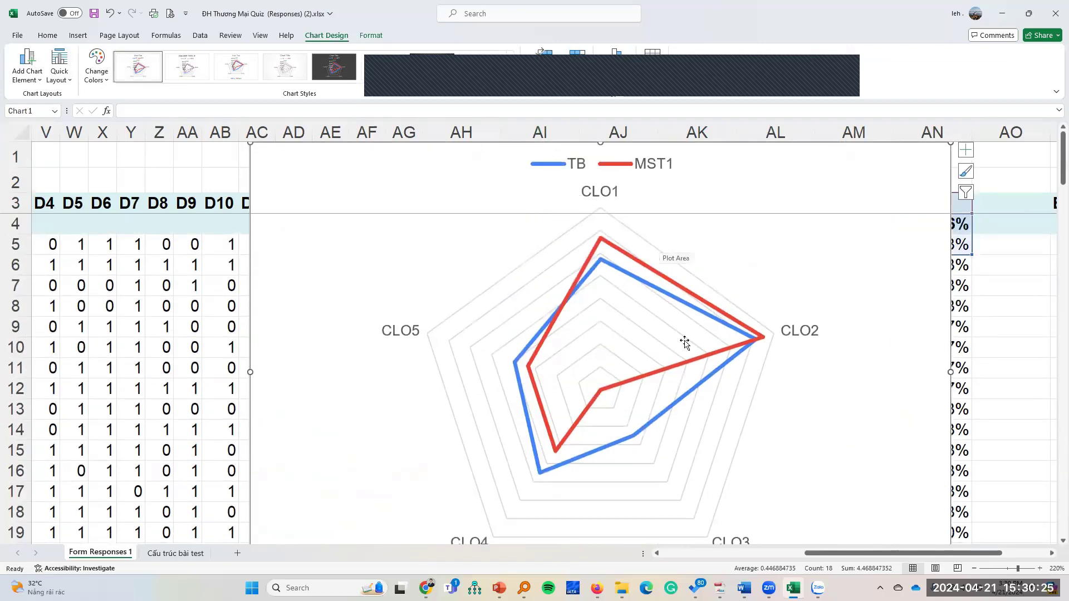
scroll(670, 360, down, 1)
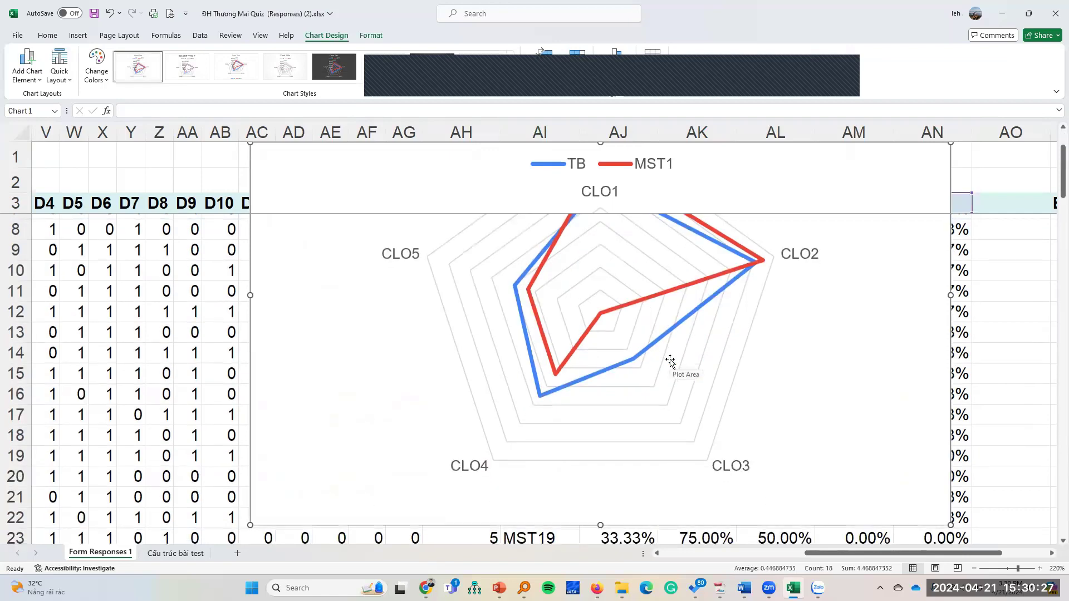
scroll(670, 360, up, 2)
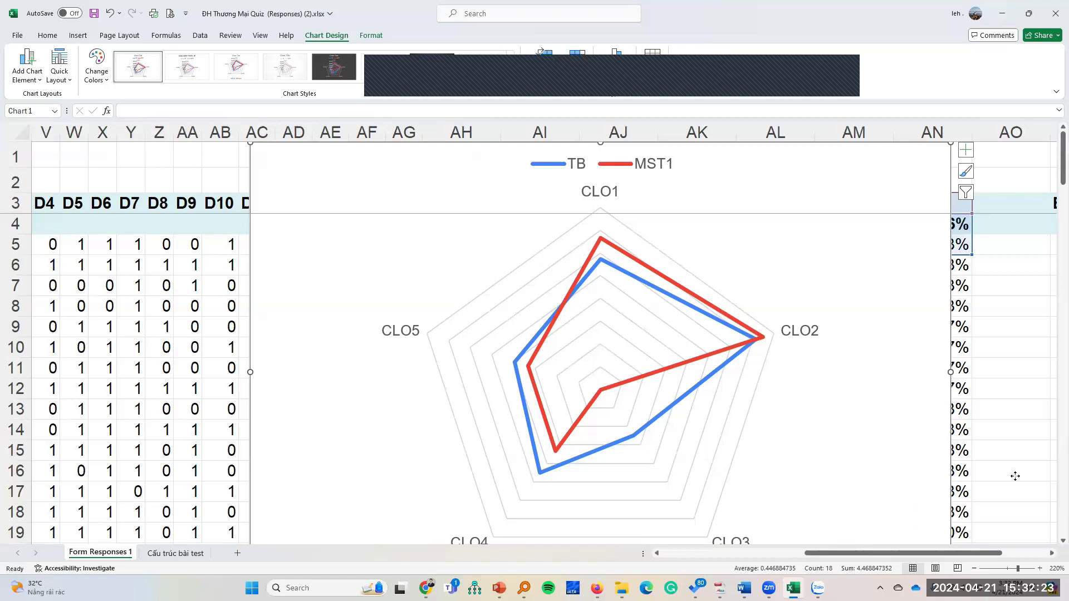
mouse_move(910, 472)
mouse_down()
mouse_move(1041, 472)
mouse_move(910, 470)
mouse_up()
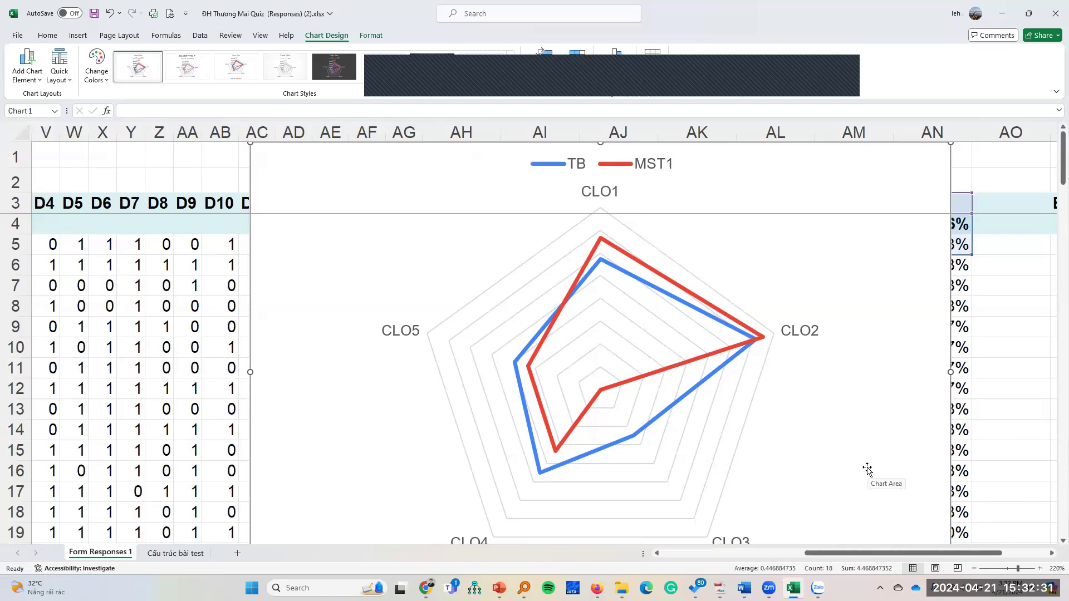
scroll(929, 433, down, 4)
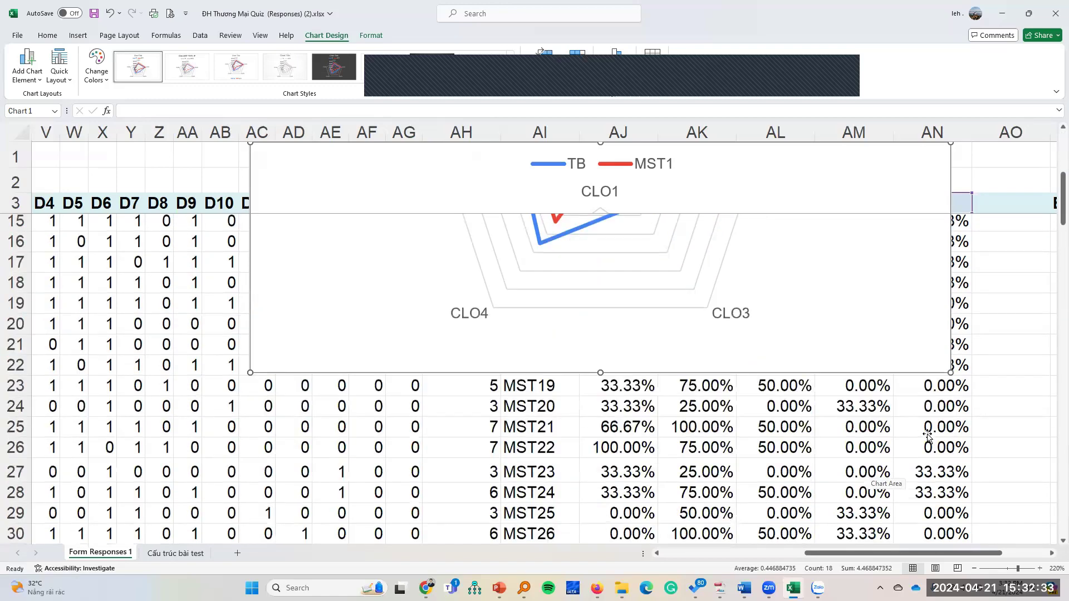
drag(860, 301, 1000, 522)
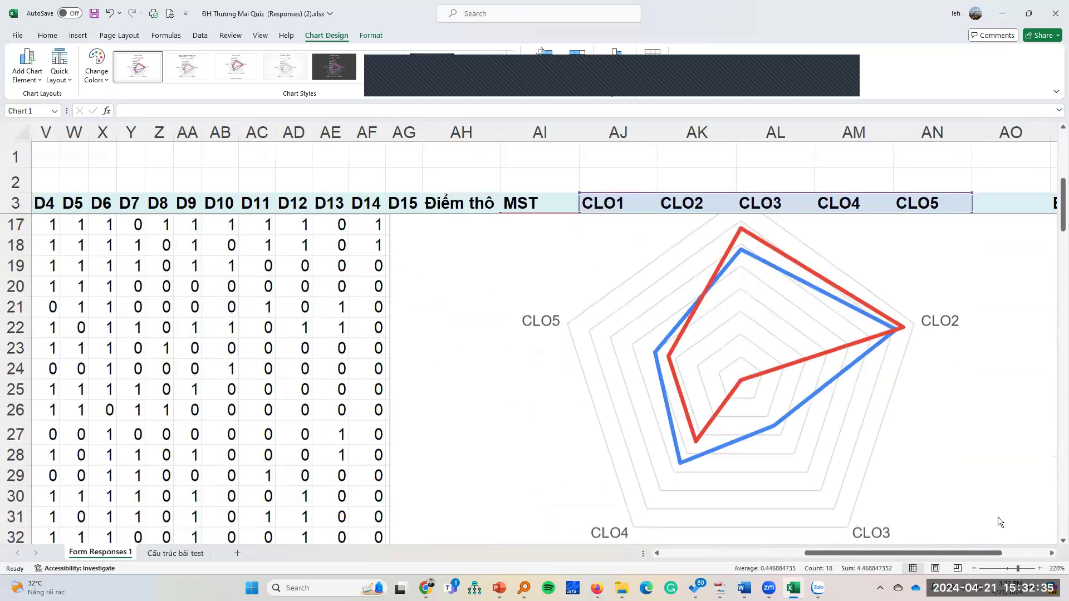
key(ctrl+z)
- Move the radar chart over the question score columns and AH–AI, starting at row 3, to uncover the CLO2–CLO5 percentages
click(822, 438)
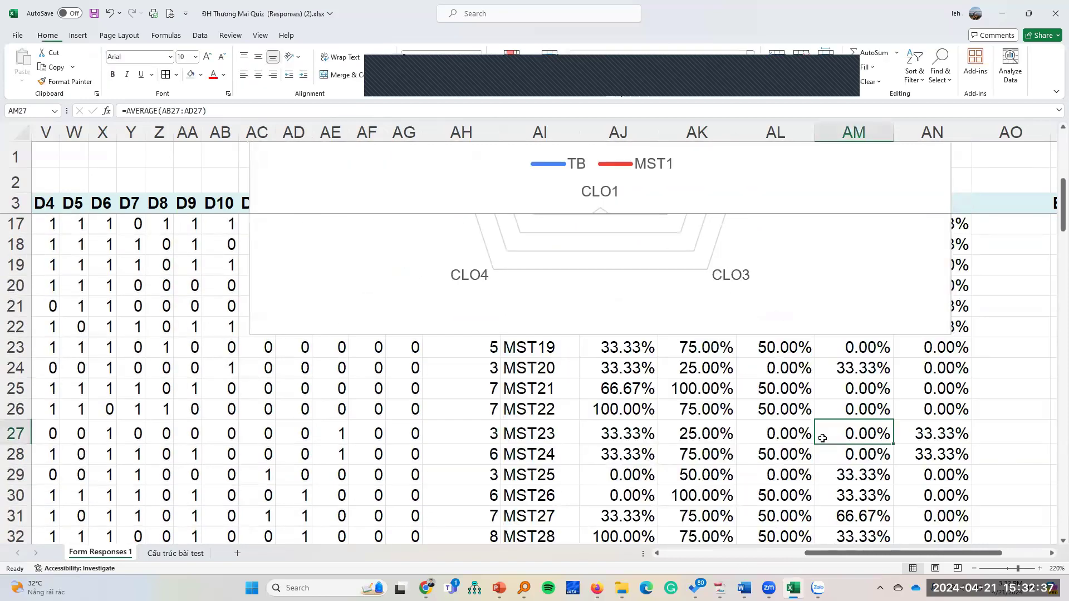
scroll(860, 432, up, 4)
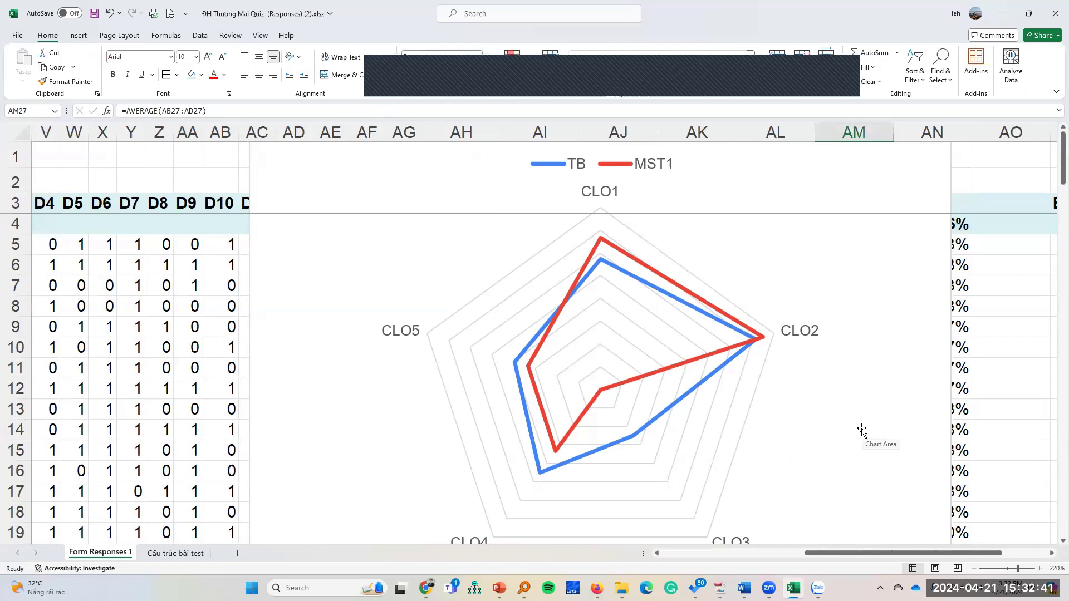
drag(701, 205, 356, 255)
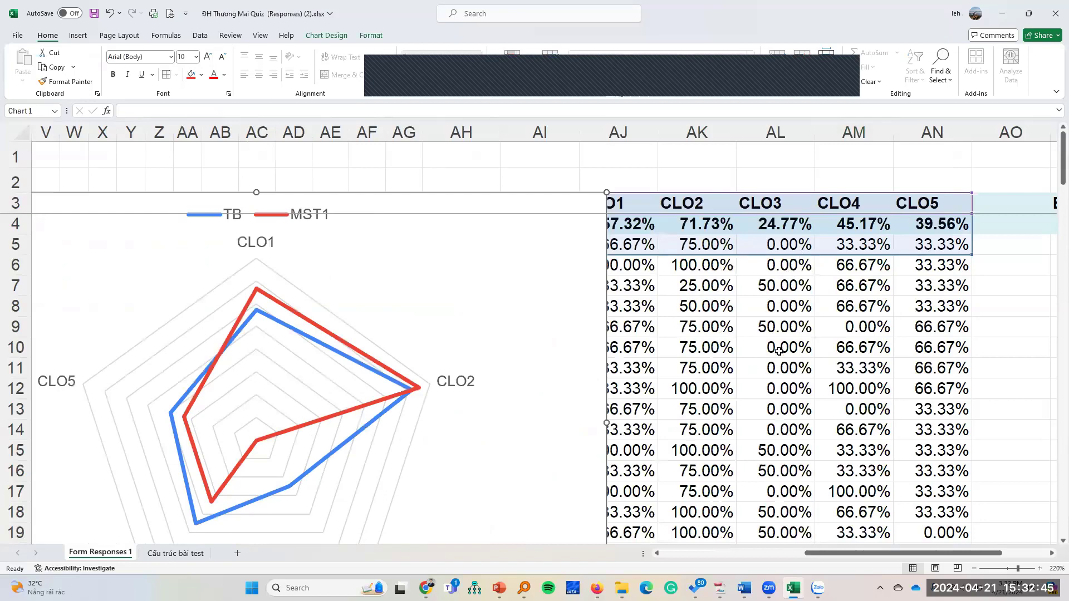
- Examine the CLO3 percentages in column AL for all students down to MST107, and select the whole column
drag(780, 349, 794, 432)
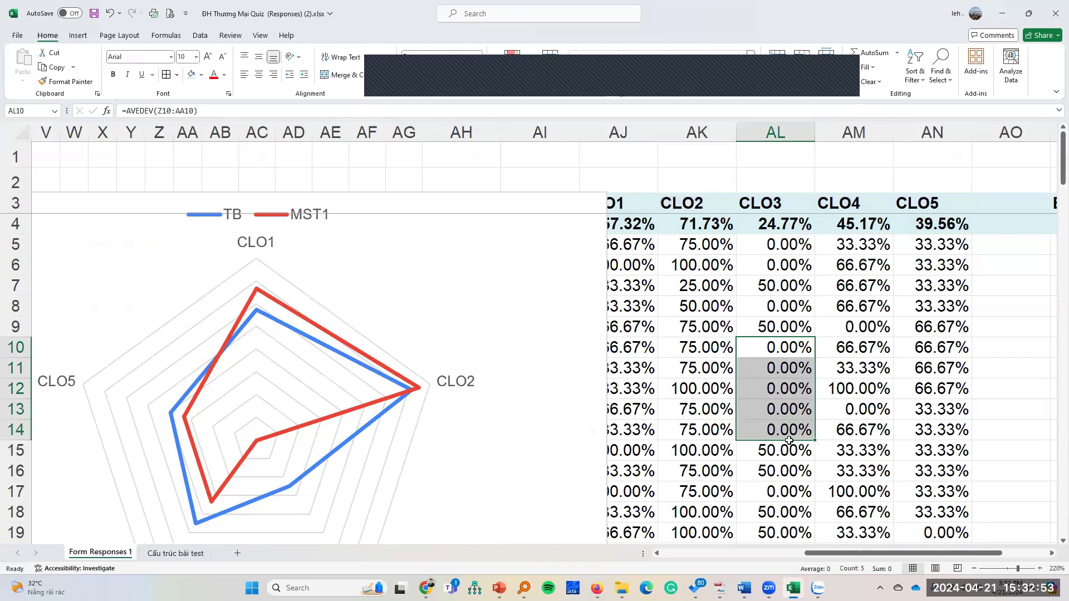
scroll(792, 437, down, 10)
scroll(789, 442, down, 4)
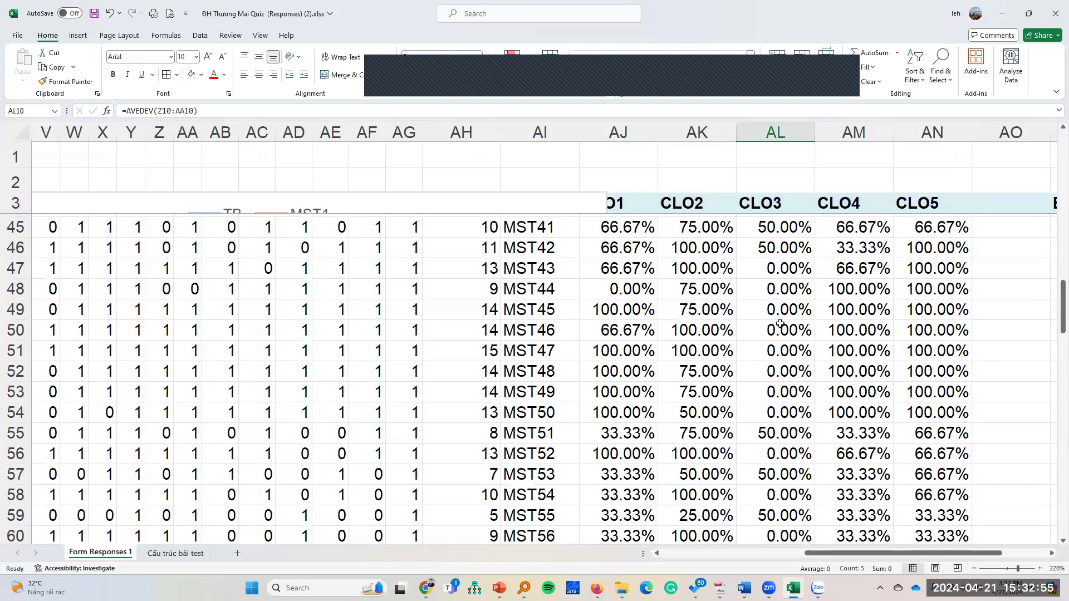
drag(793, 268, 793, 413)
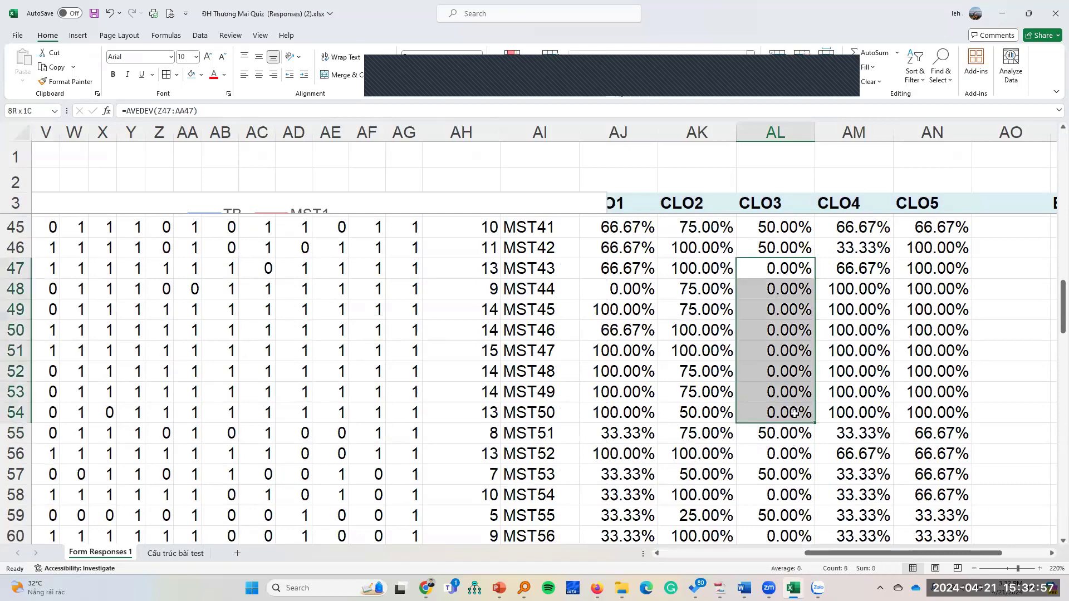
scroll(795, 422, down, 11)
scroll(794, 422, down, 12)
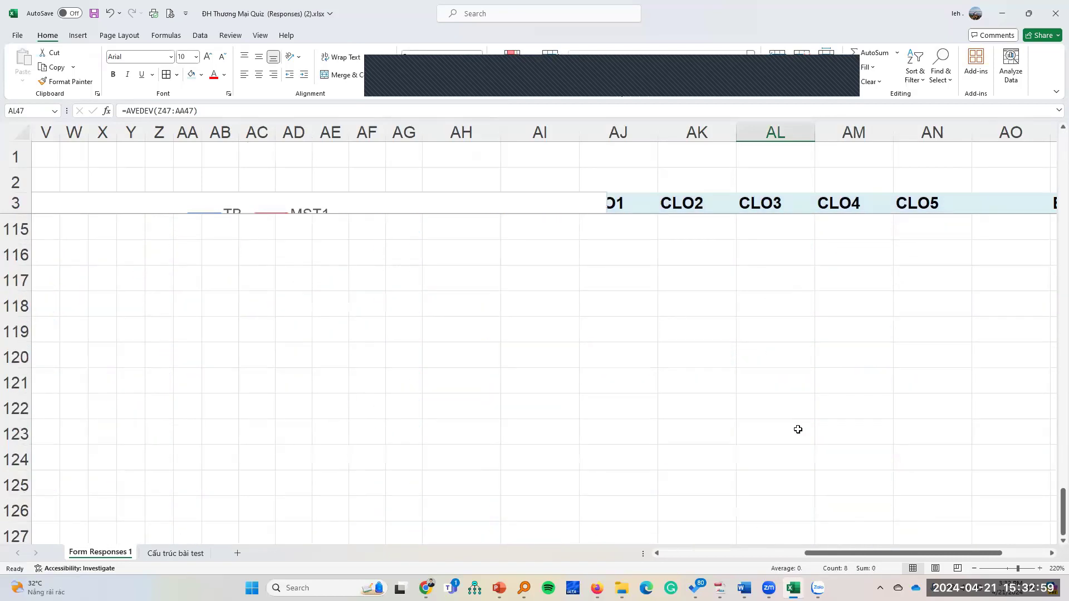
scroll(798, 430, up, 7)
scroll(798, 430, down, 3)
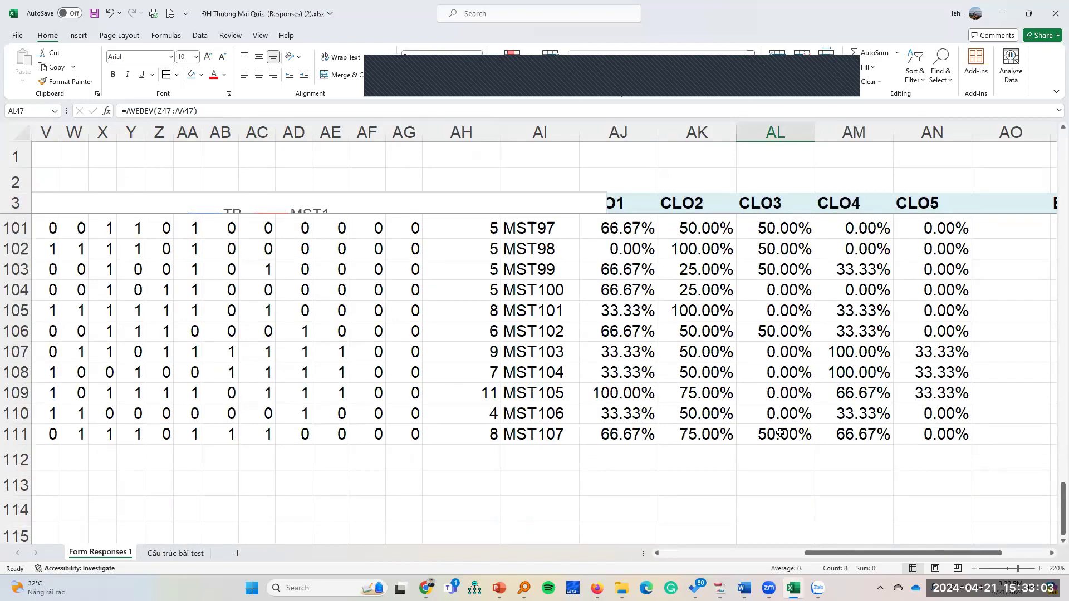
scroll(780, 433, up, 20)
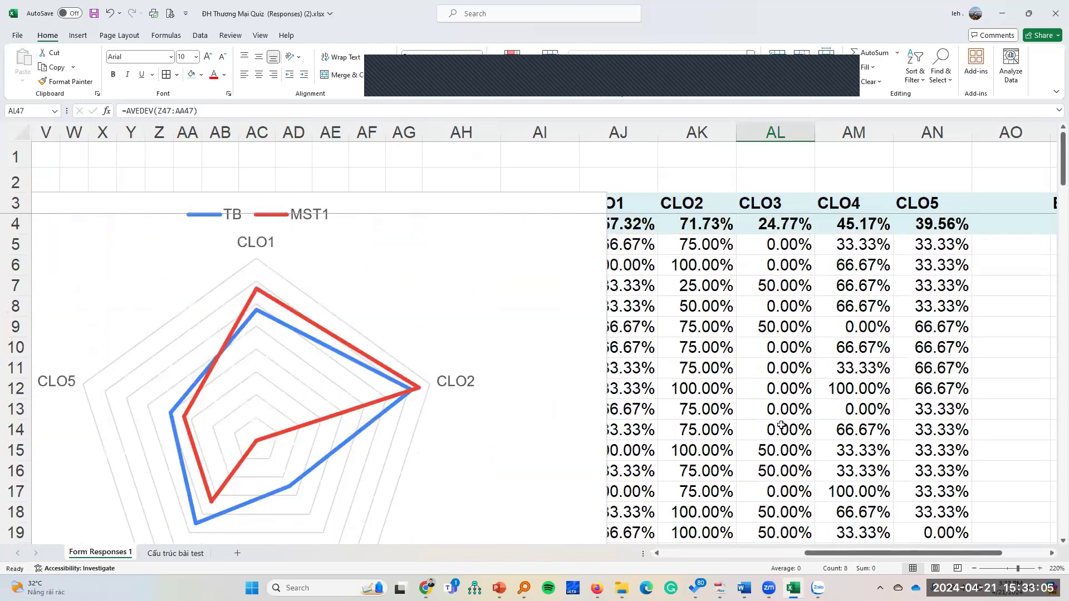
click(772, 132)
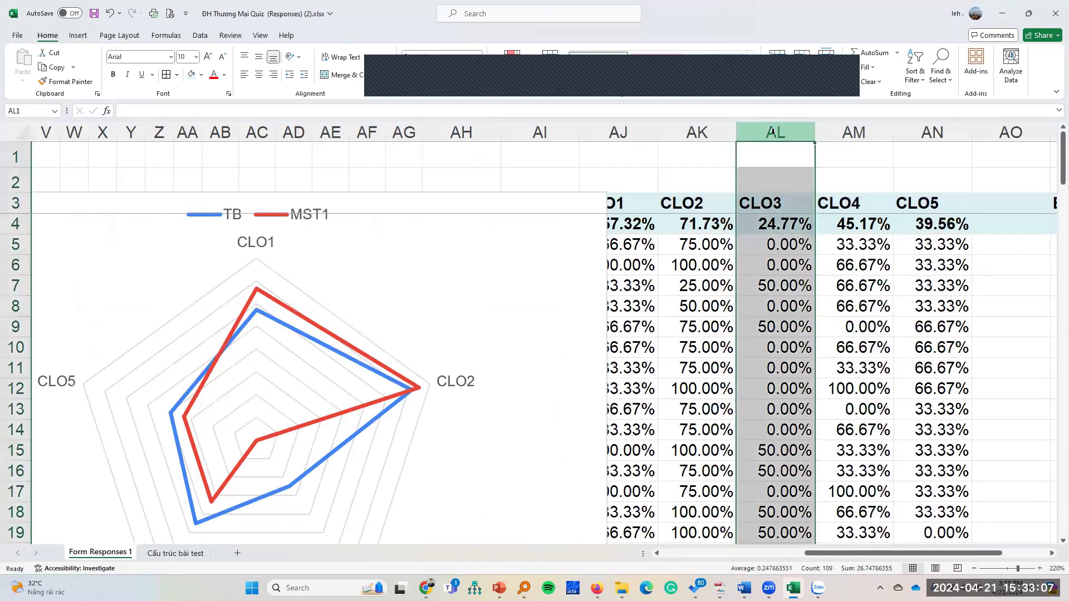